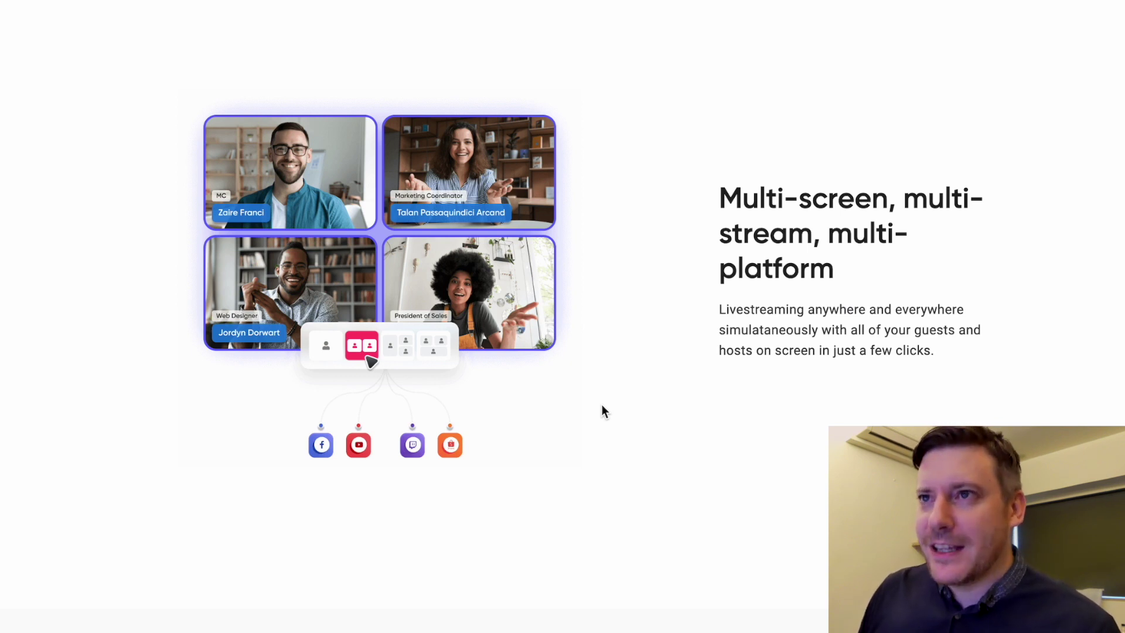
Start the free account sign-up, fill in the e-mail address and request a login code.
scroll(602, 404, "down", 5)
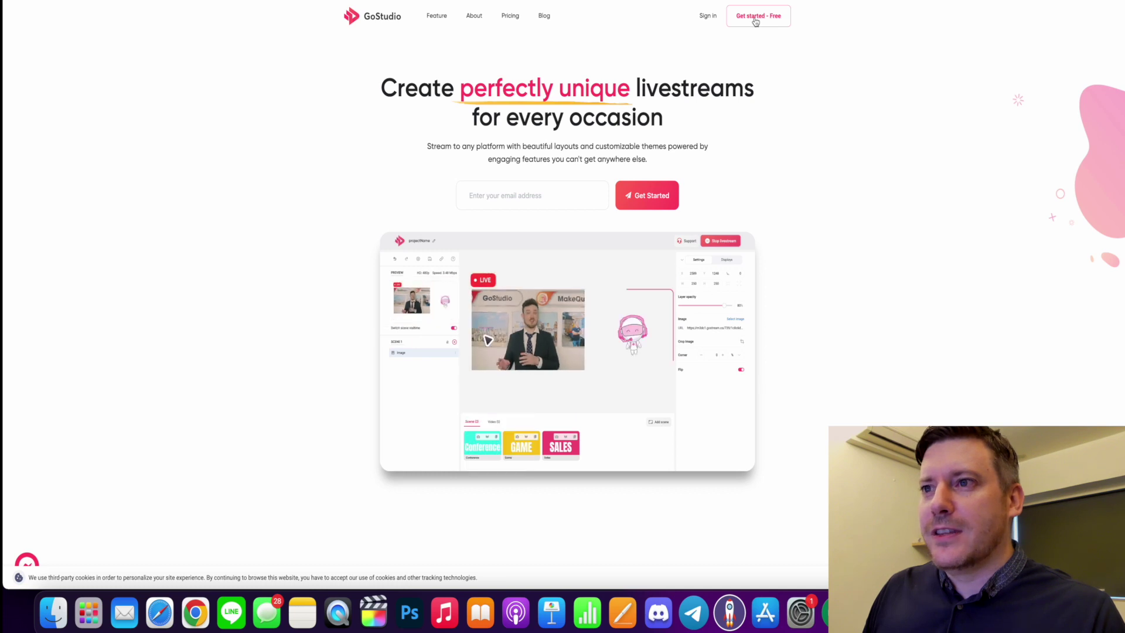
left_click(754, 22)
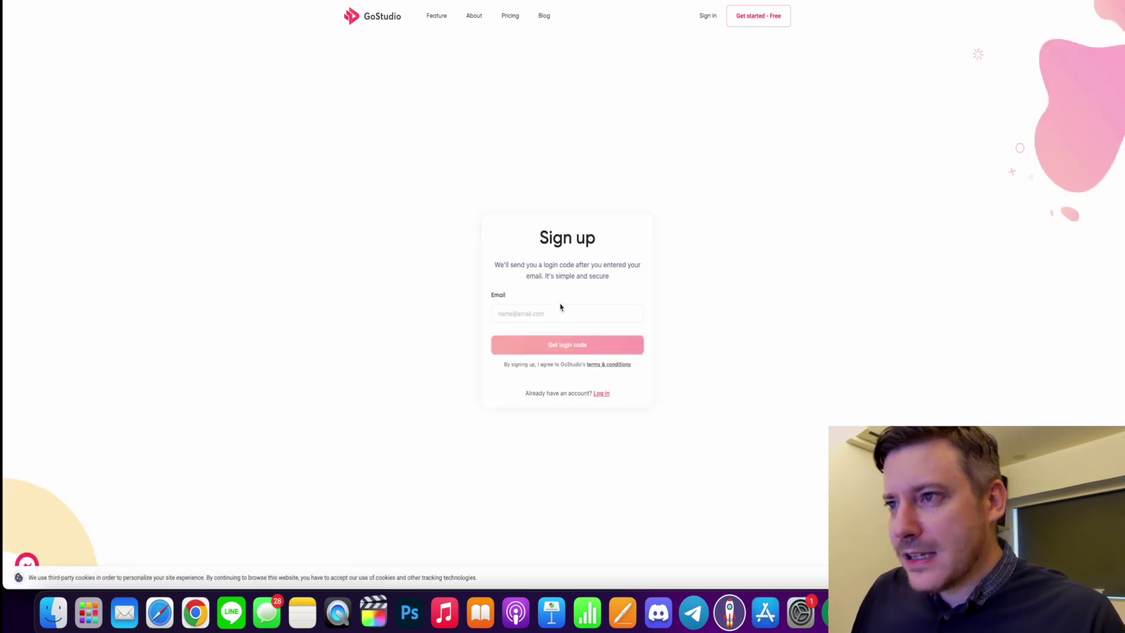
left_click(557, 316)
key("super+v")
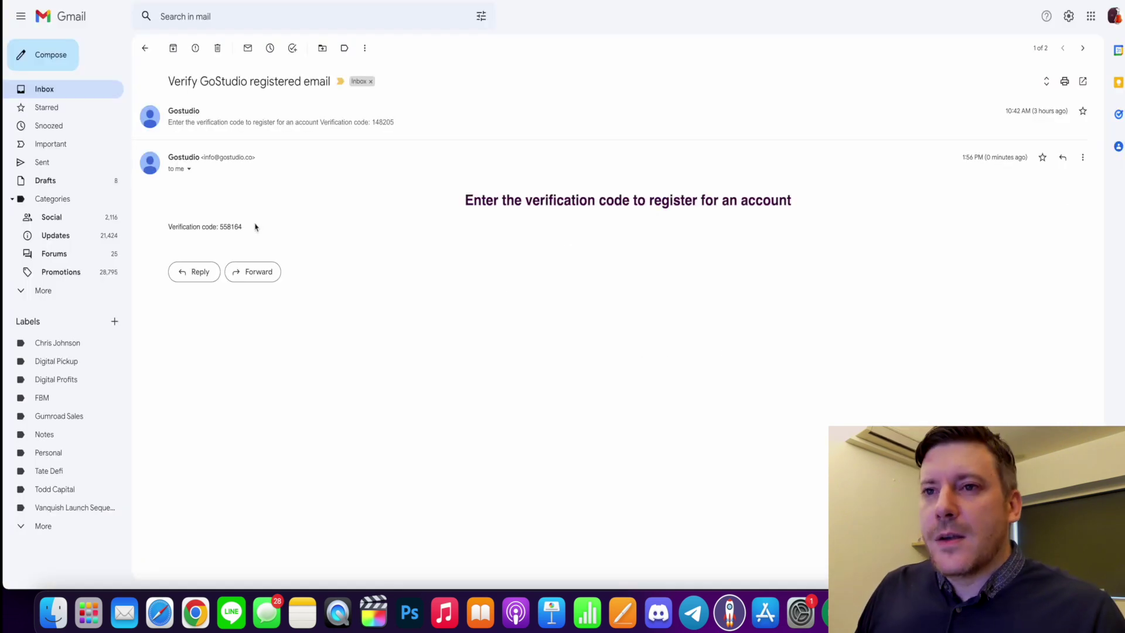
Copy the verification code from the newest Gostudio e-mail in Gmail, paste it into the sign-up verification form and log in.
double_click(231, 227)
key("super+c")
left_click(436, 275)
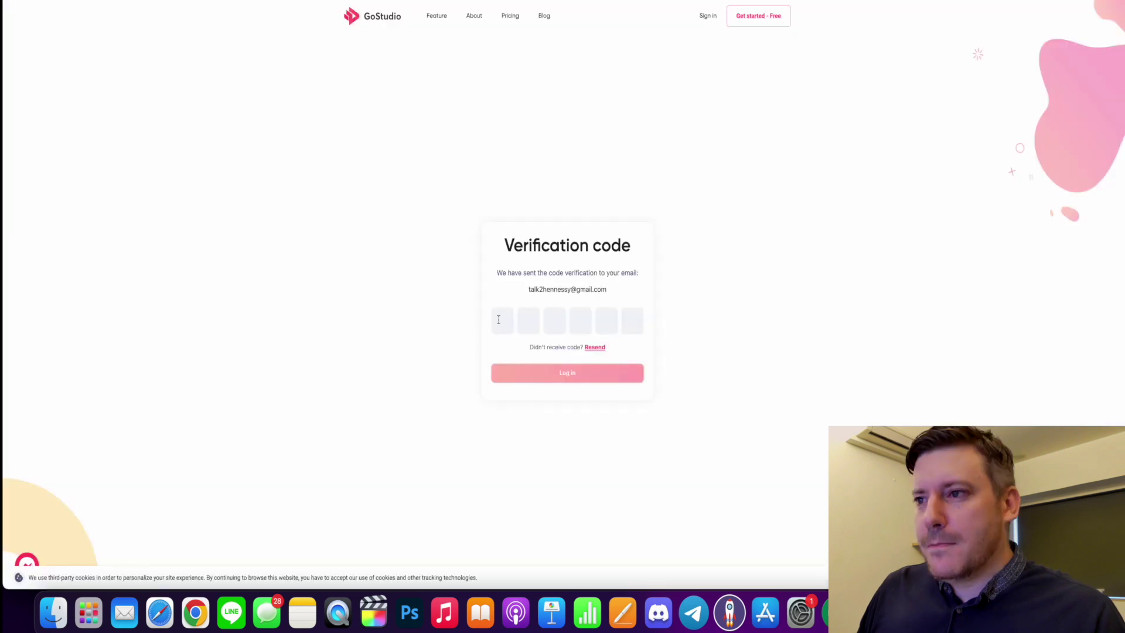
left_click(502, 320)
key("super+v")
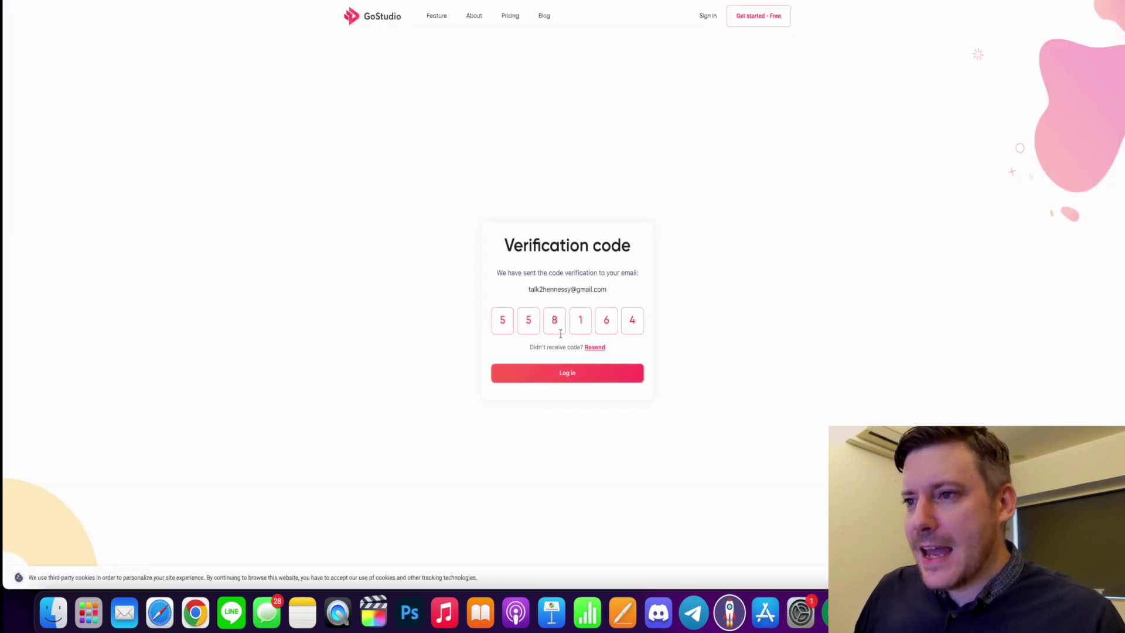
left_click(639, 379)
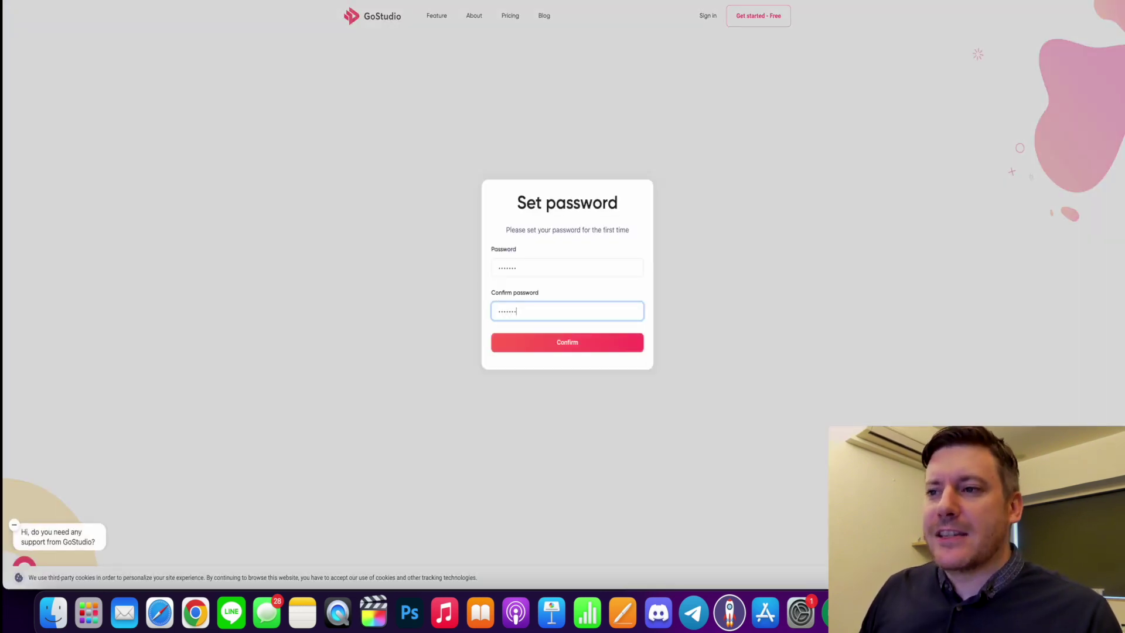
Set and confirm the account password, then finish registration with the full name and agreement to the Terms of Service and Privacy Policy.
left_click(601, 349)
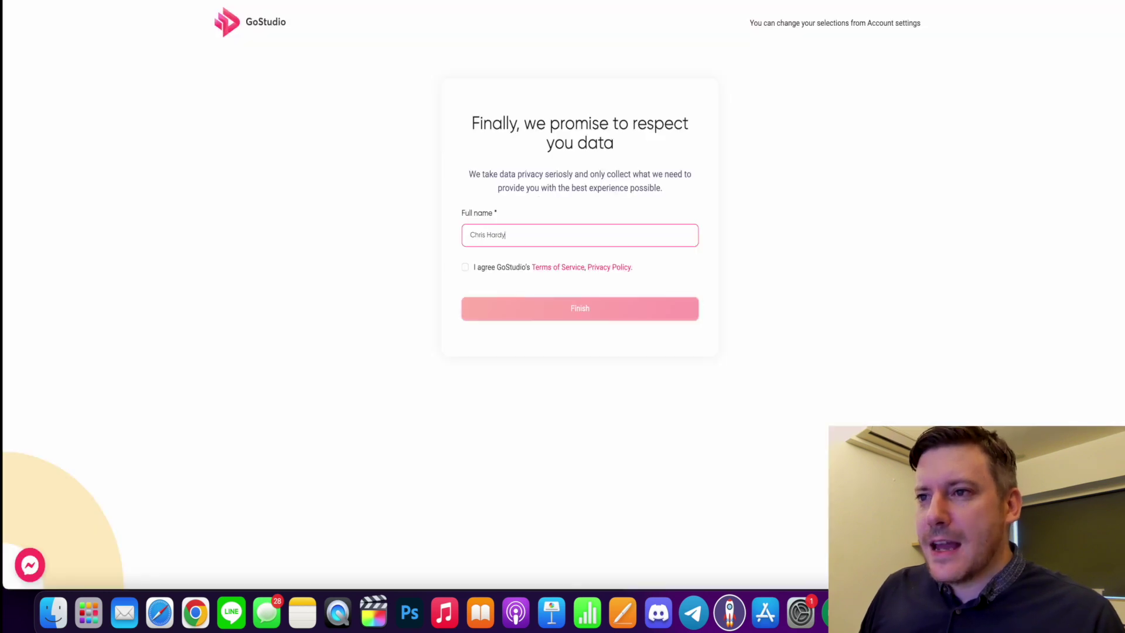
left_click(467, 268)
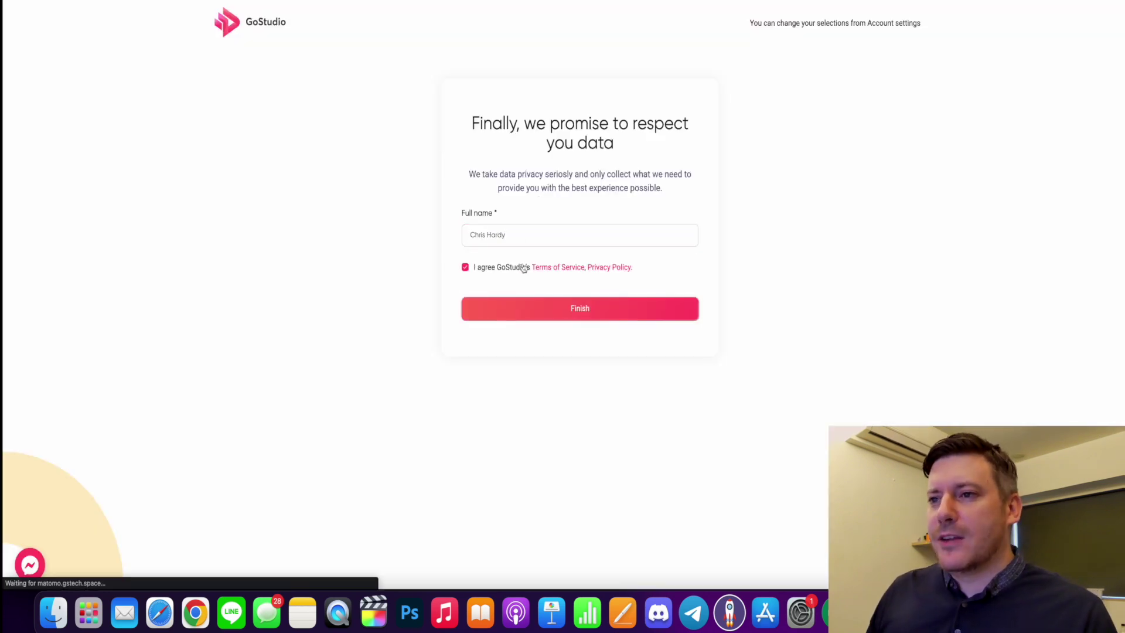
left_click(611, 313)
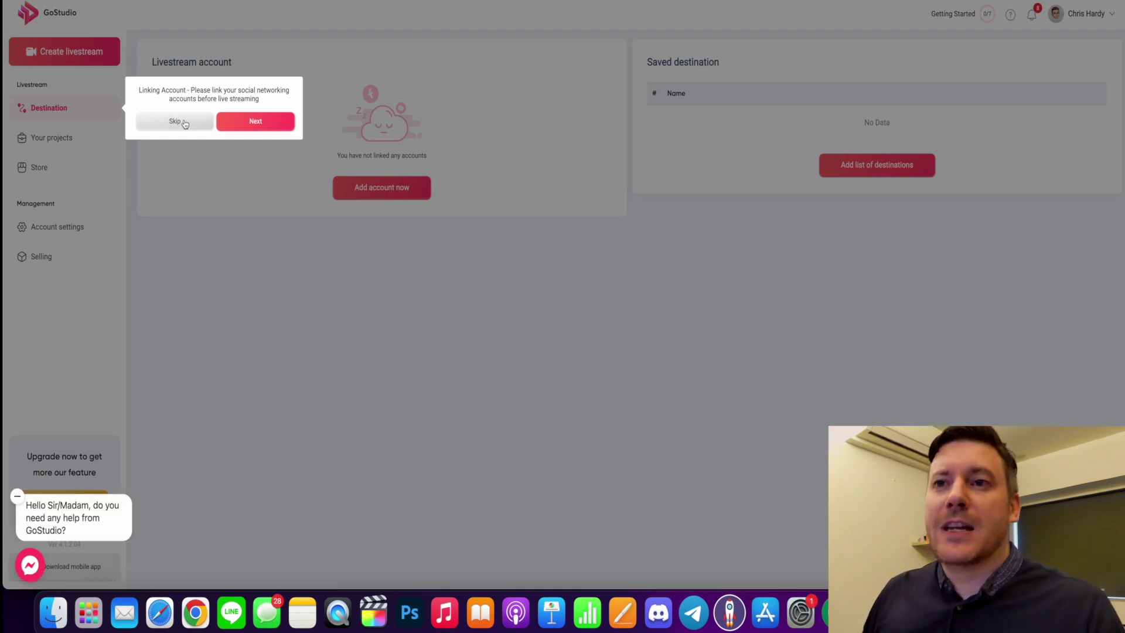
Skip the account-linking tour and dismiss the Getting Started checklist.
left_click(176, 121)
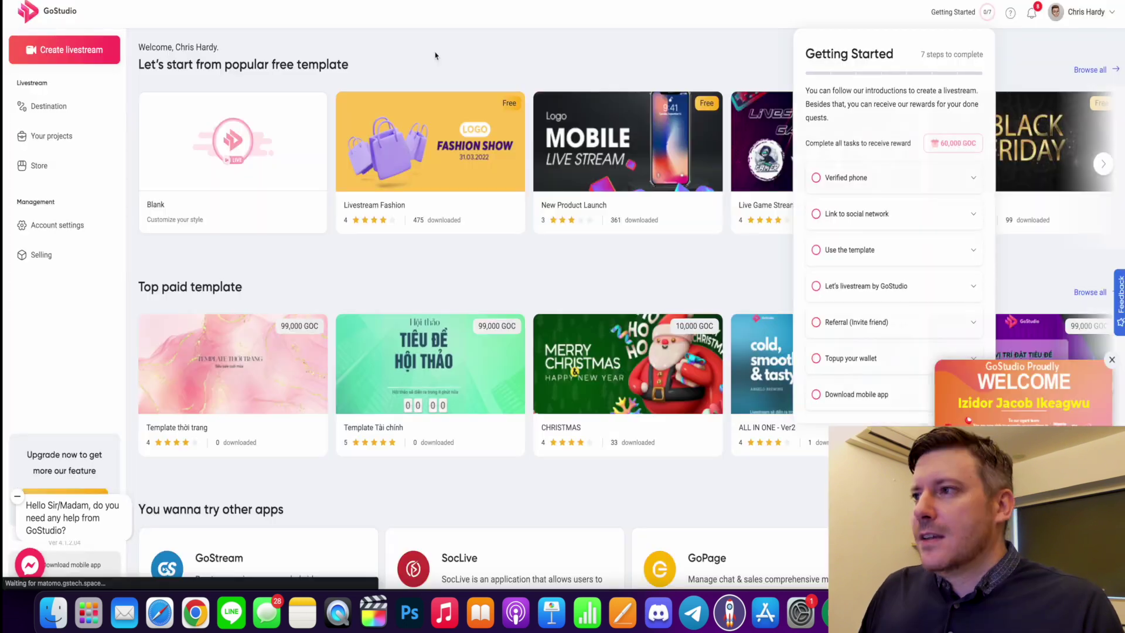
left_click(560, 48)
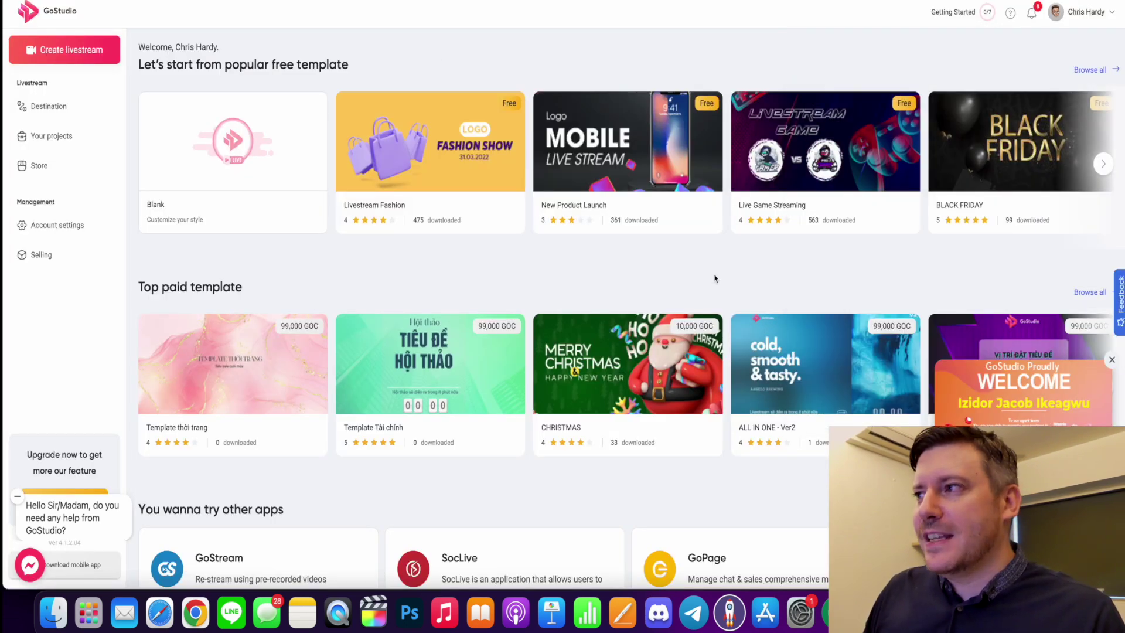
Browse the popular free and top paid livestream templates, closing the welcome advertisement.
left_click(1103, 168)
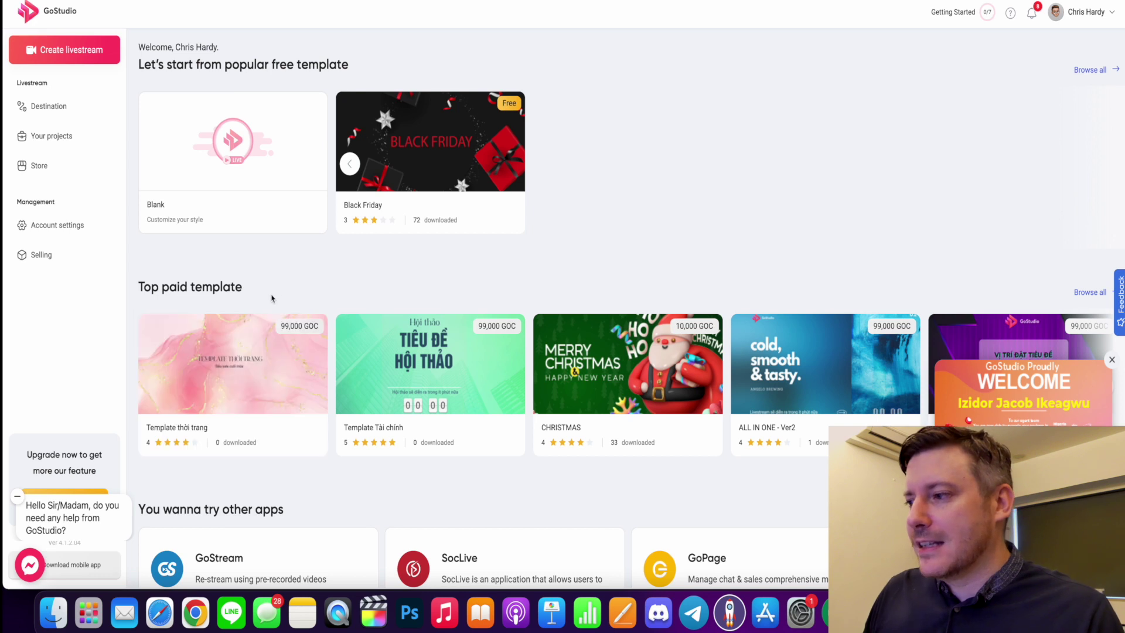
left_click(1111, 359)
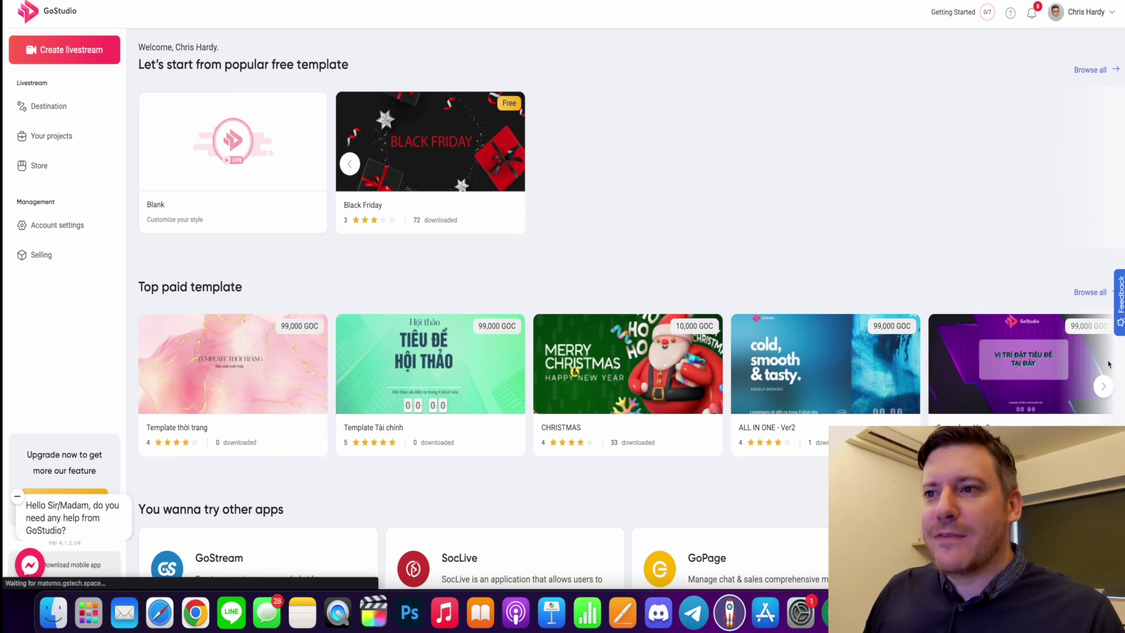
scroll(710, 296, "down", 2)
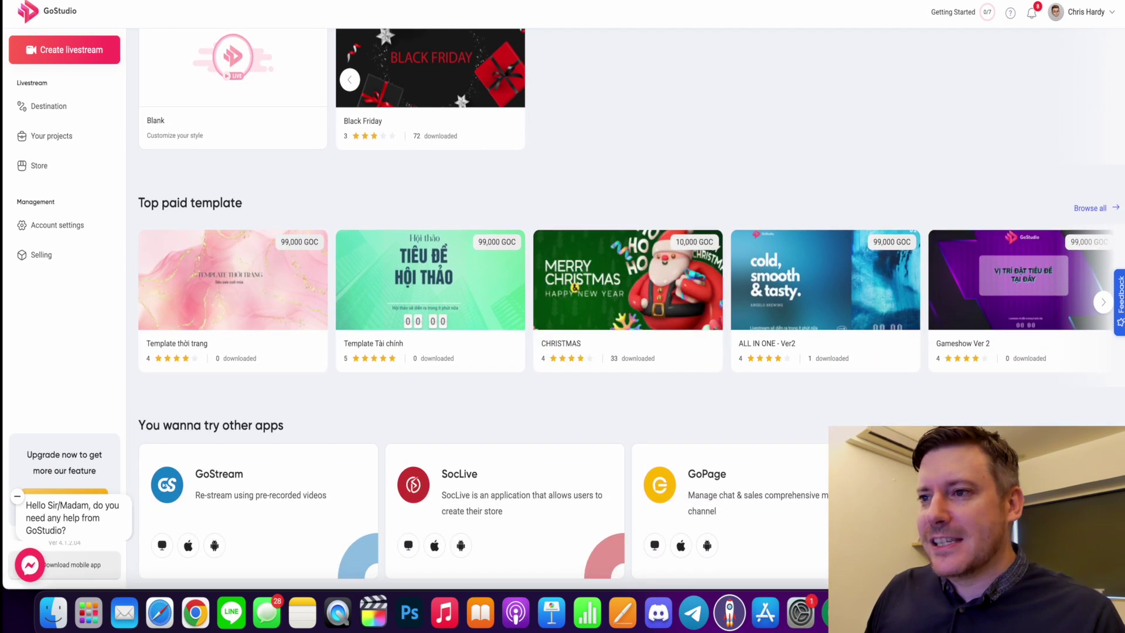
mouse_move(615, 283)
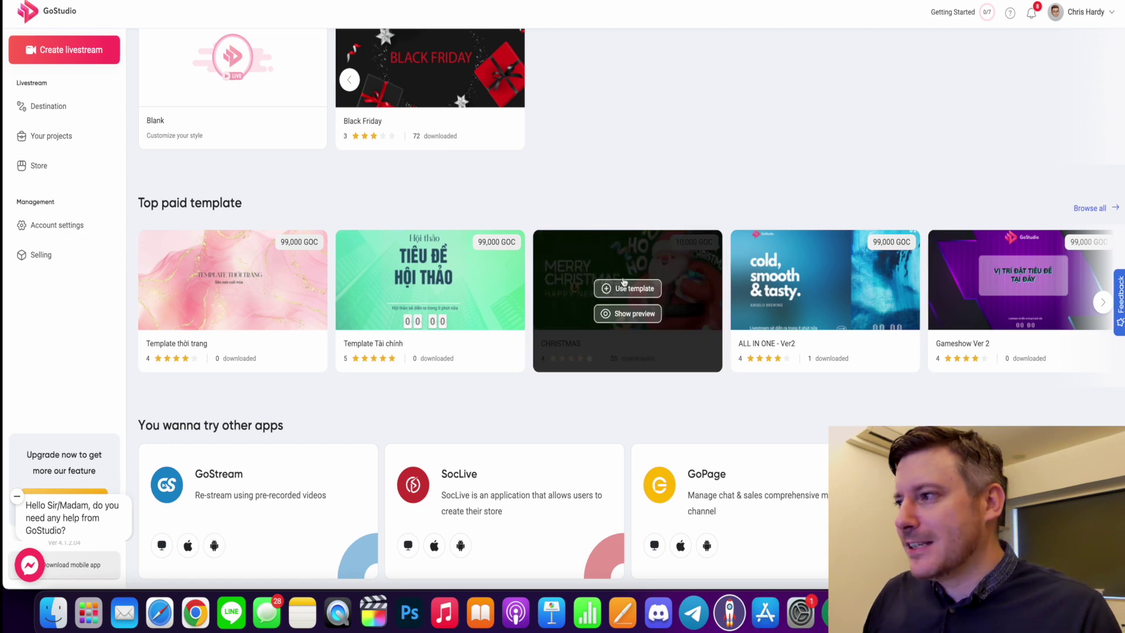
left_click(1103, 303)
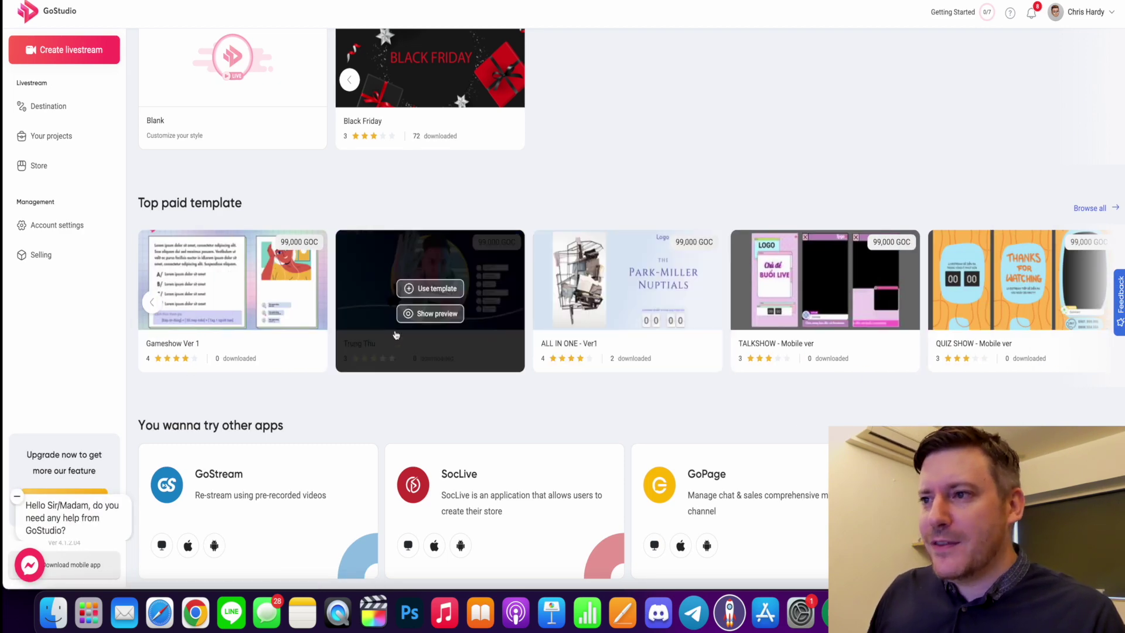
Preview several scenes of the paid Trung Thu template, close the preview and look over the other apps offered.
left_click(419, 316)
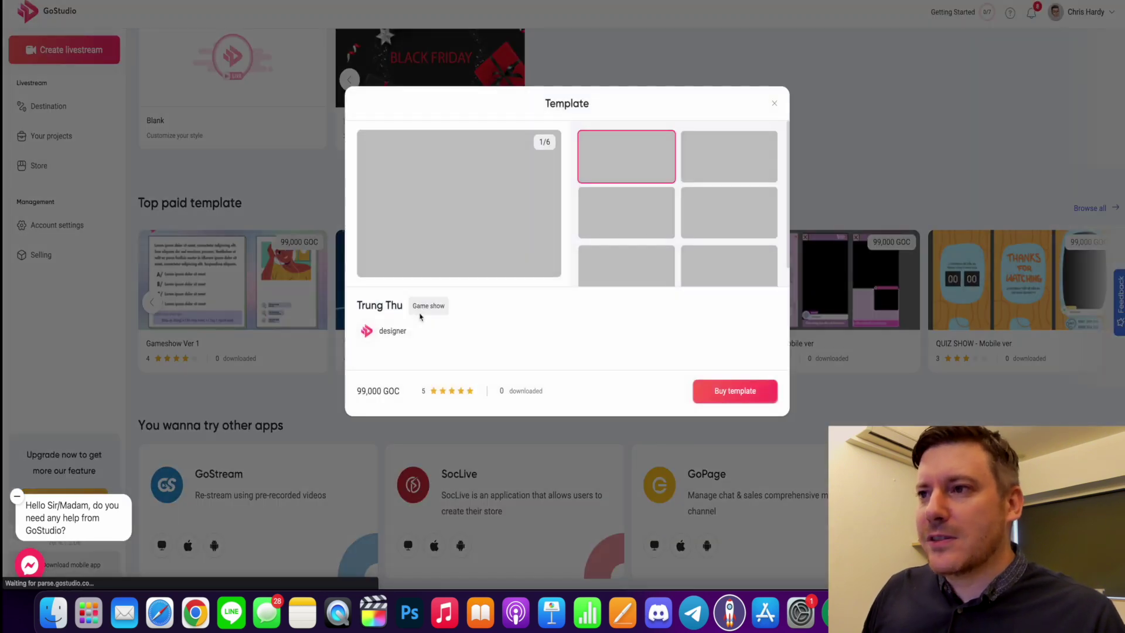
left_click(622, 233)
left_click(619, 268)
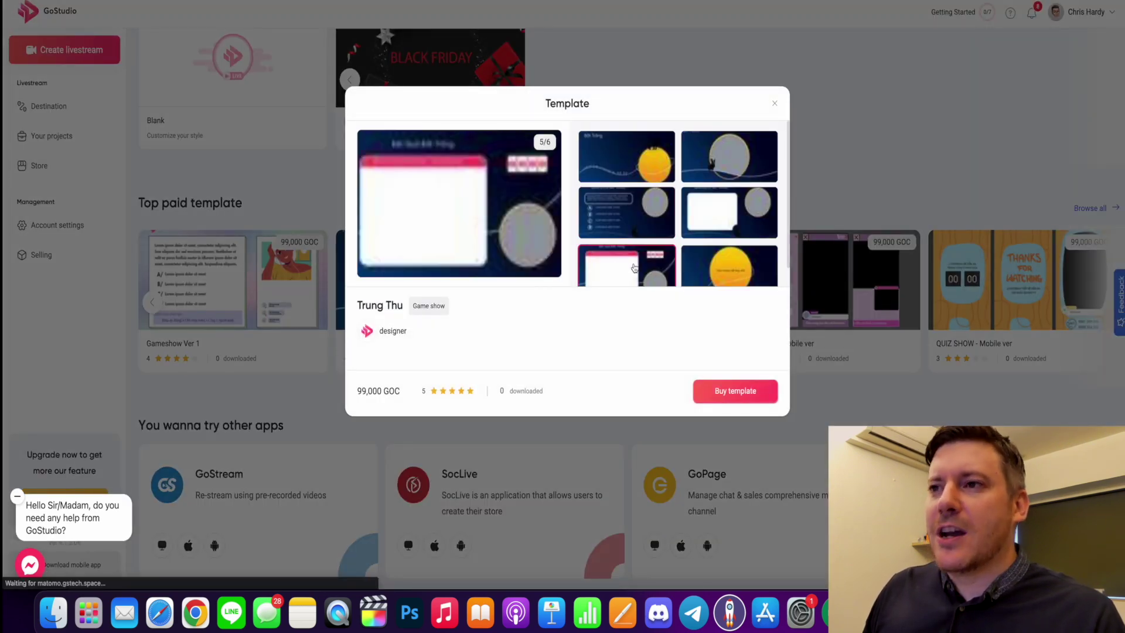
left_click(735, 146)
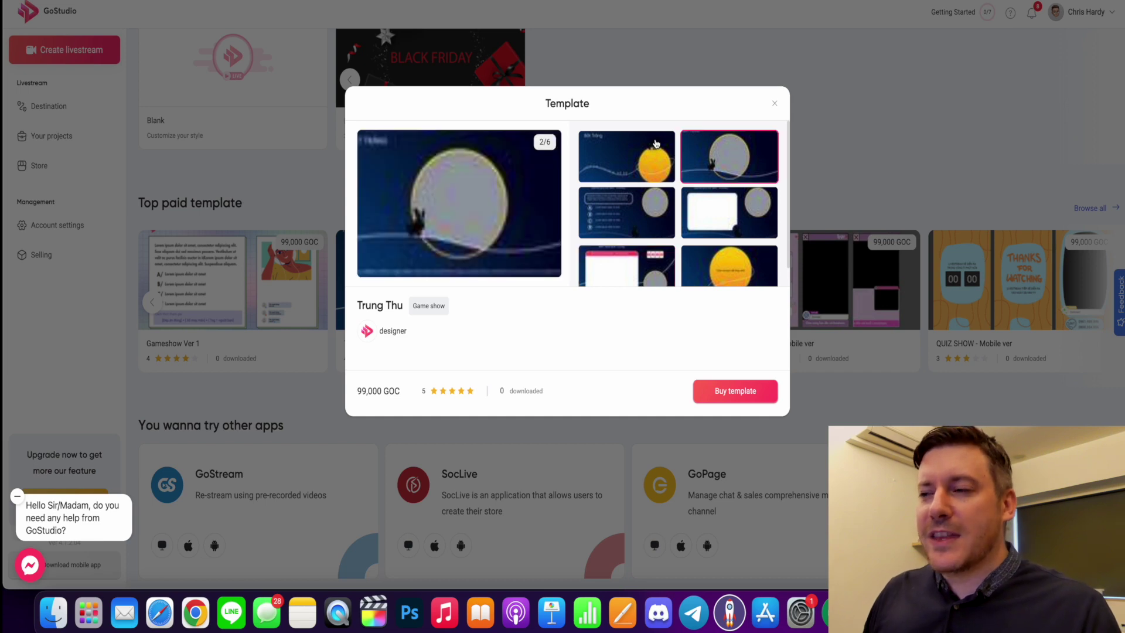
left_click(775, 105)
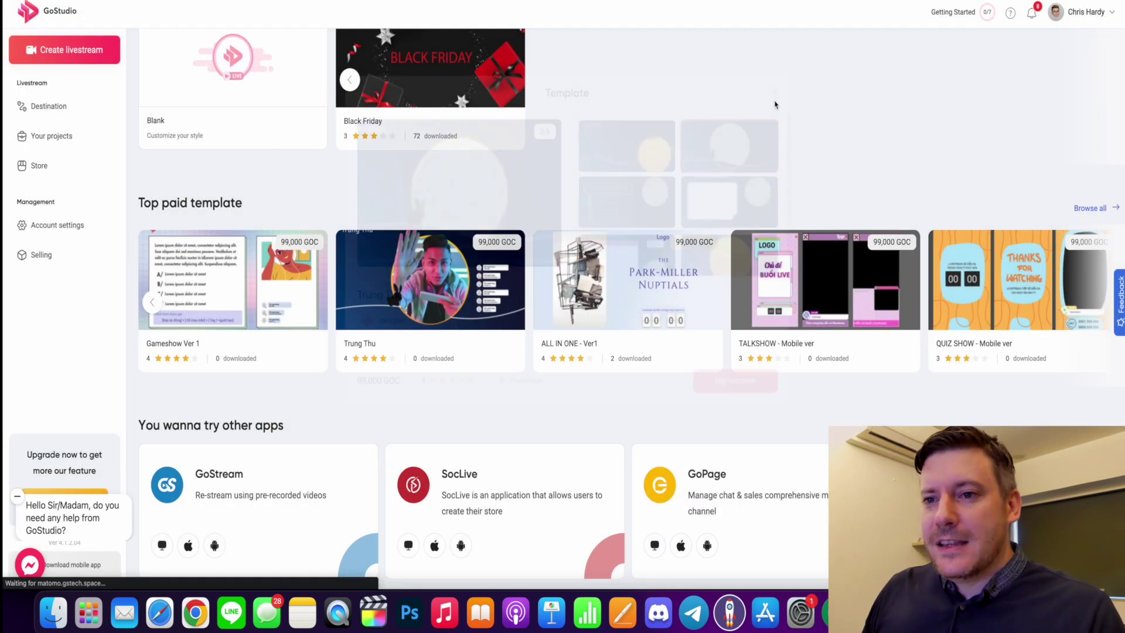
scroll(774, 111, "down", 1)
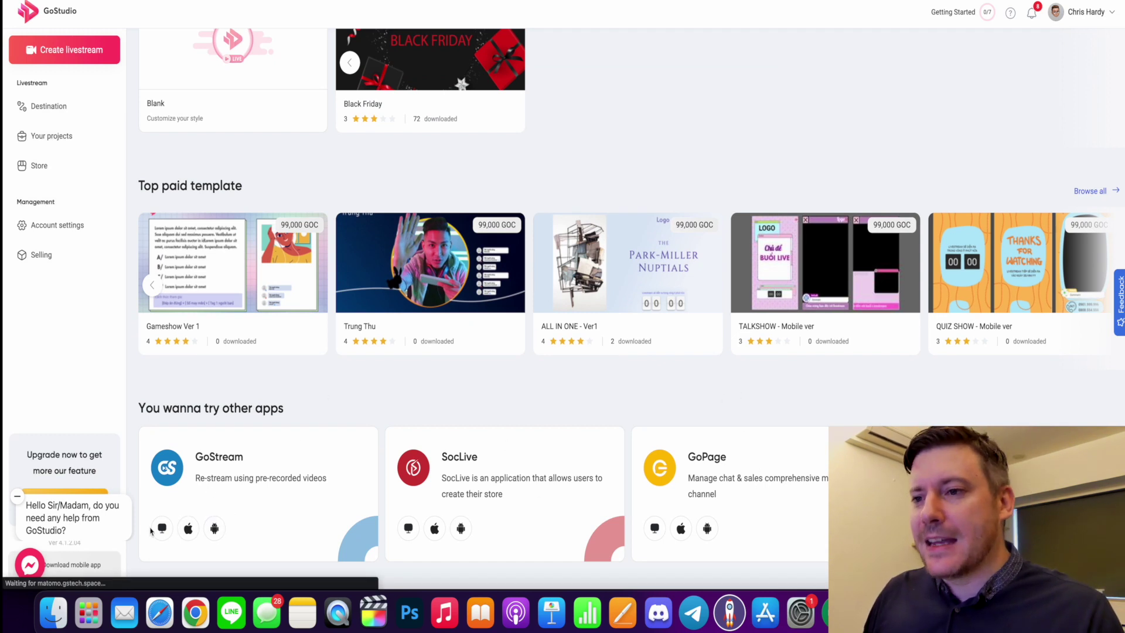
scroll(330, 510, "up", 3)
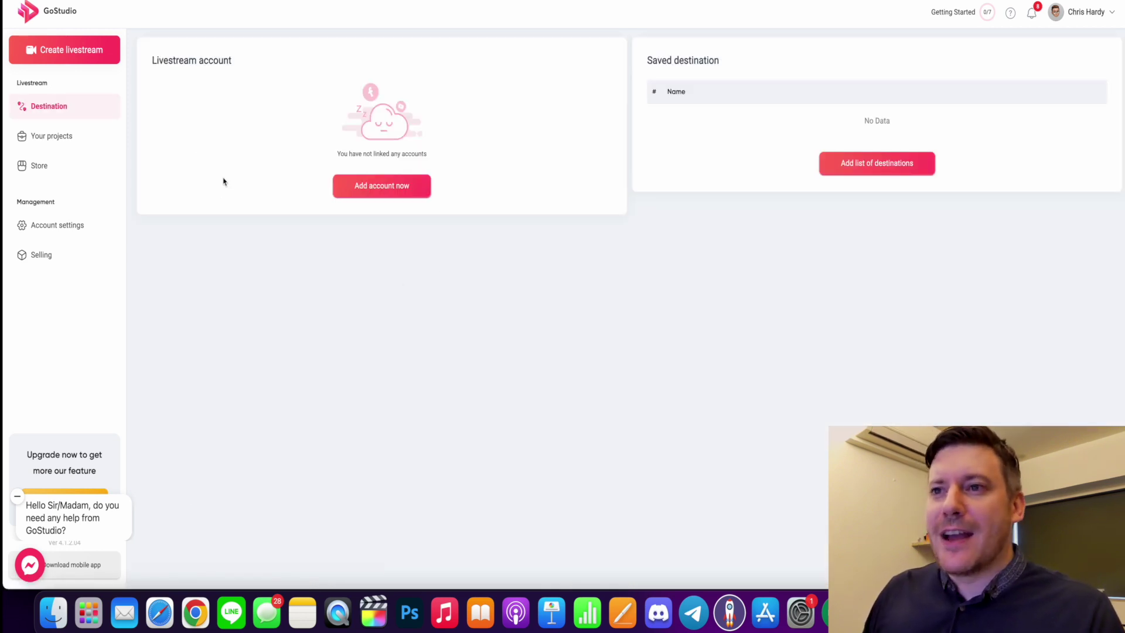
Link the FUNKBOXOPEDIA YouTube account as a livestream account and dismiss the Getting Started checklist.
left_click(382, 185)
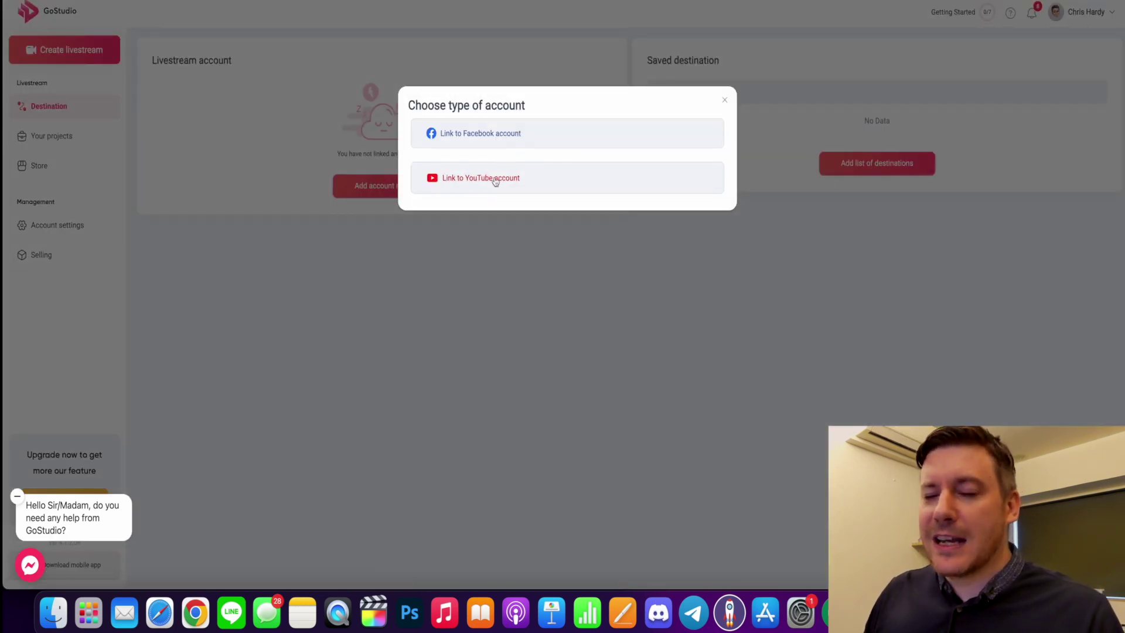
left_click(495, 178)
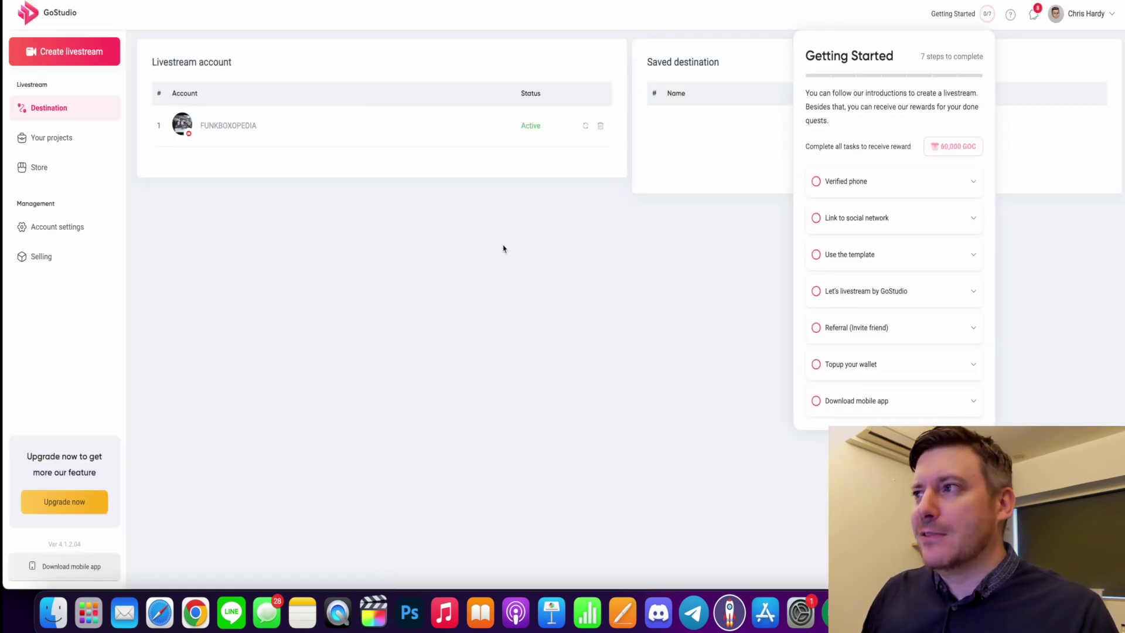
left_click(1062, 335)
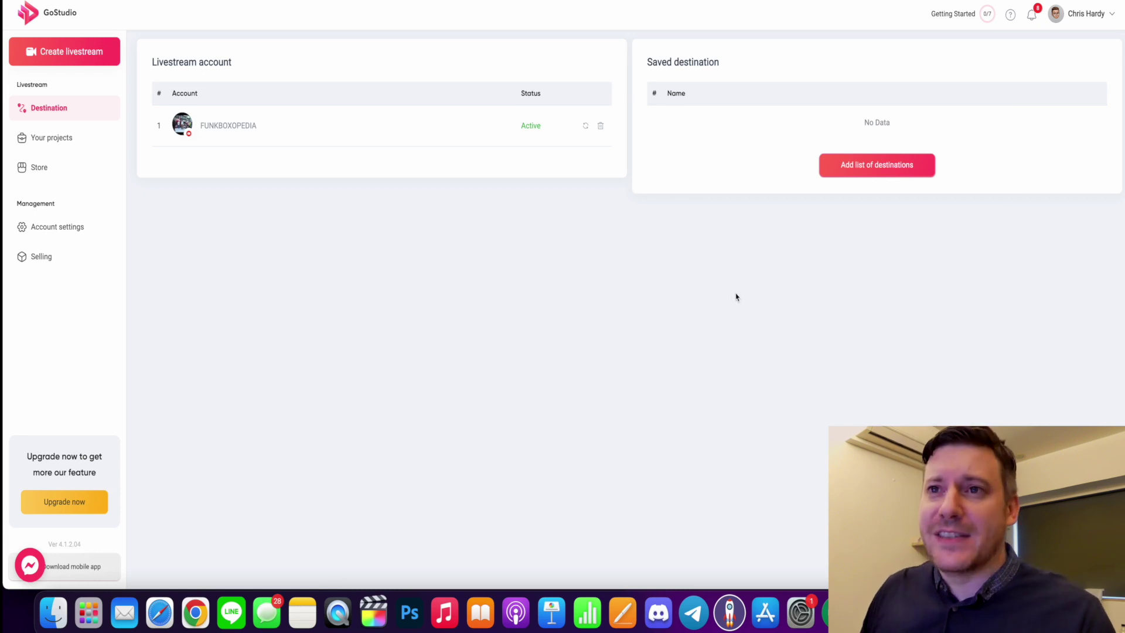
Start adding a saved destination that uses the FUNKBOXOPEDIA YouTube account.
left_click(856, 165)
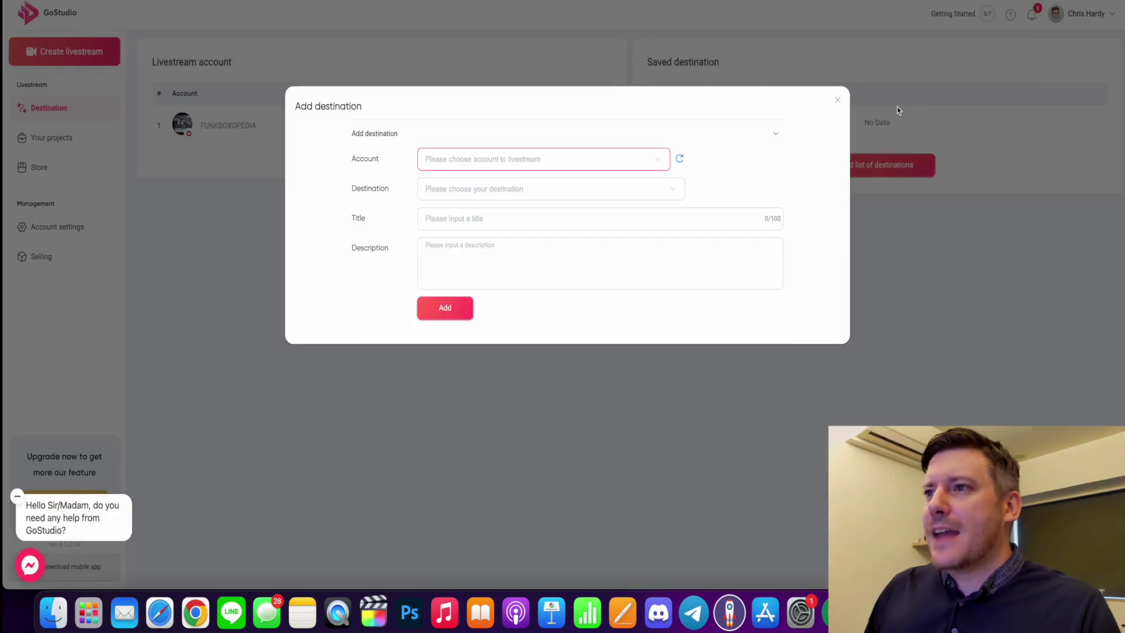
left_click(836, 105)
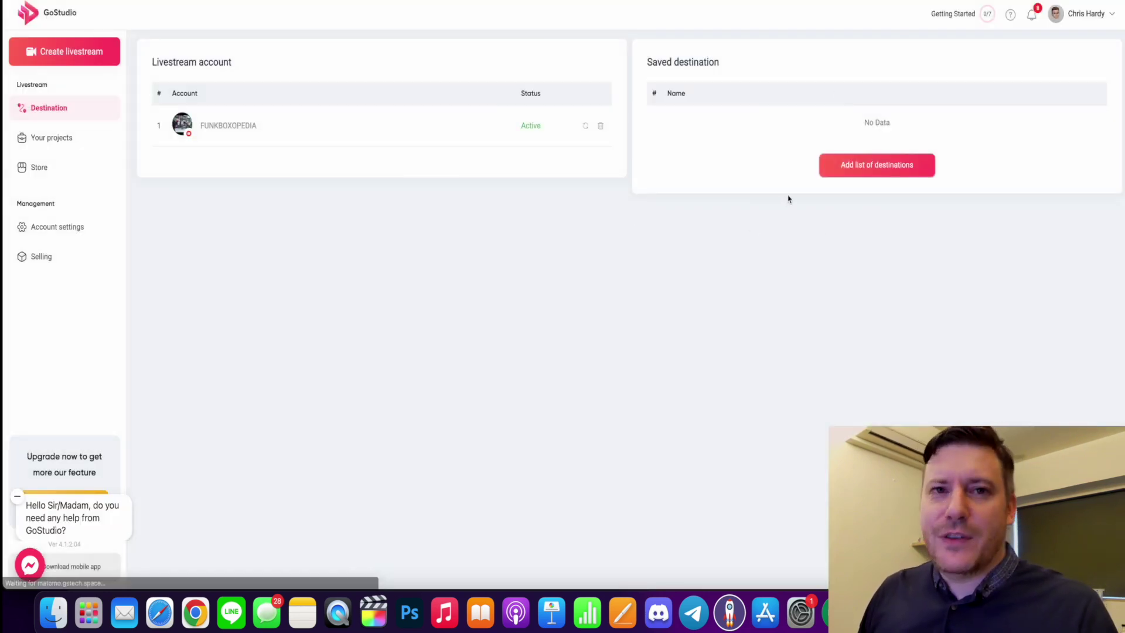
left_click(866, 166)
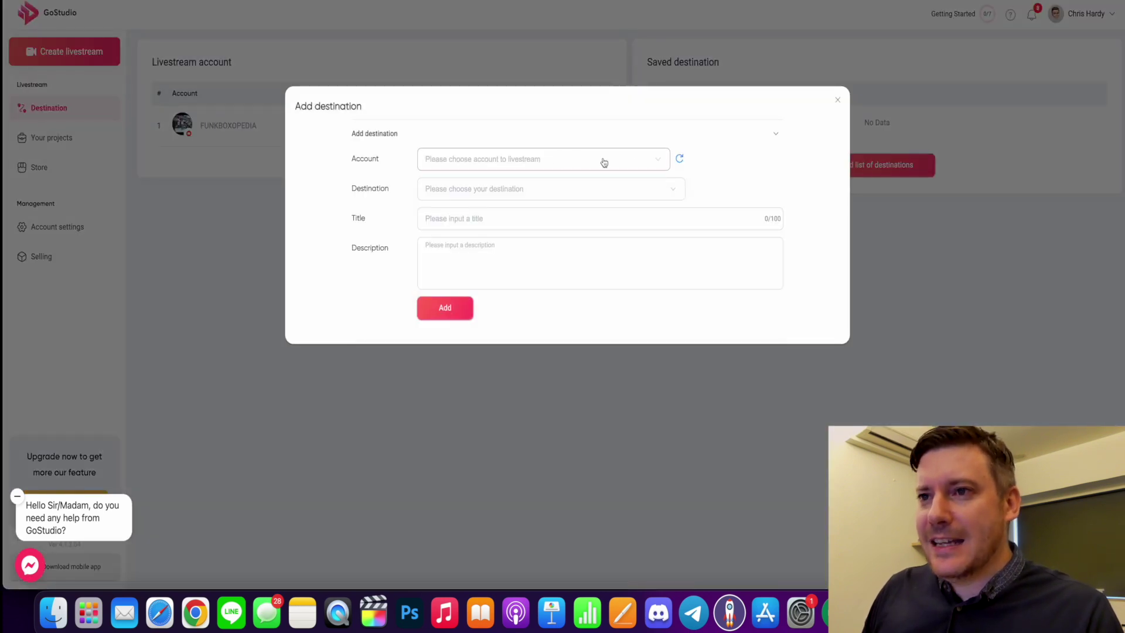
left_click(604, 163)
left_click(495, 199)
Add the destination titled "Test Stream" with the description "This is my test stream", and close the dialog without saving the list.
left_click(505, 185)
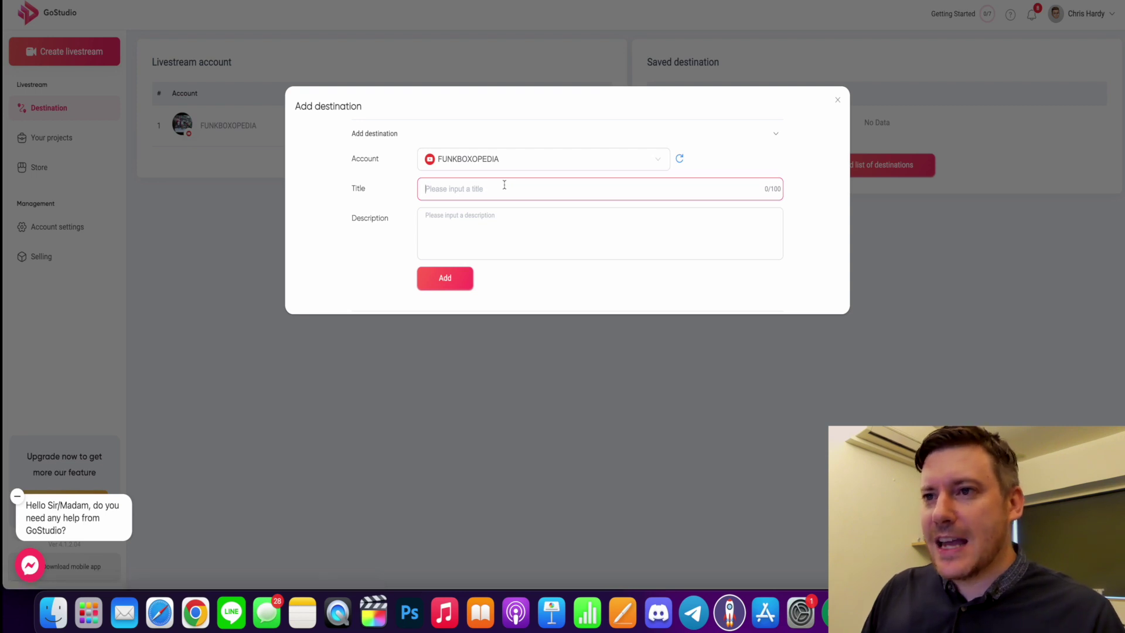
type("Test")
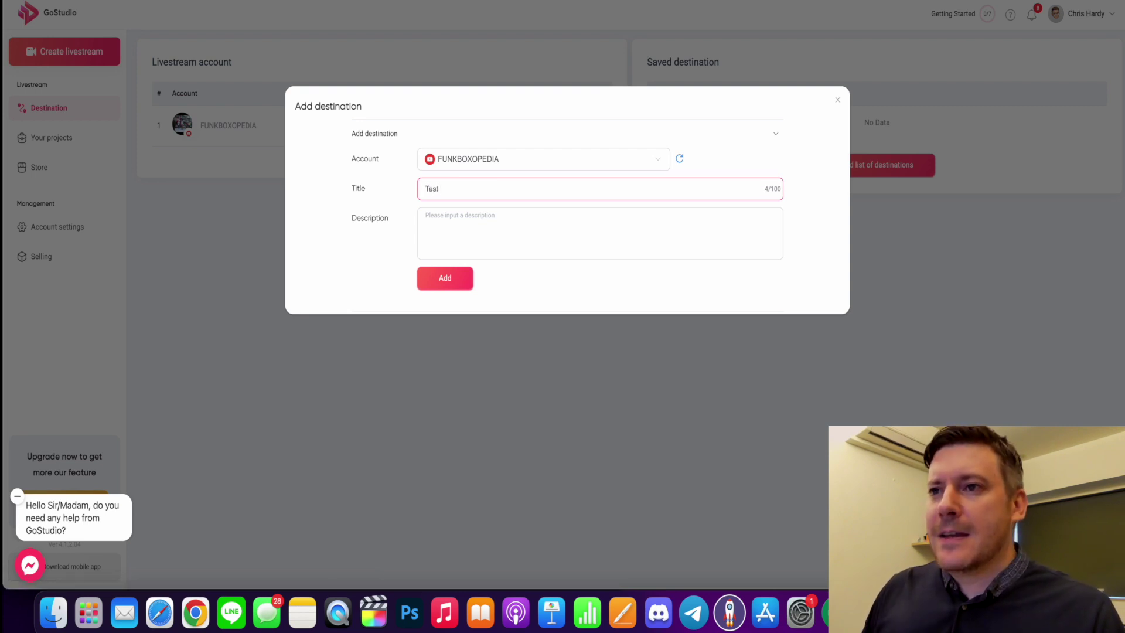
type(" Stream")
key("Tab")
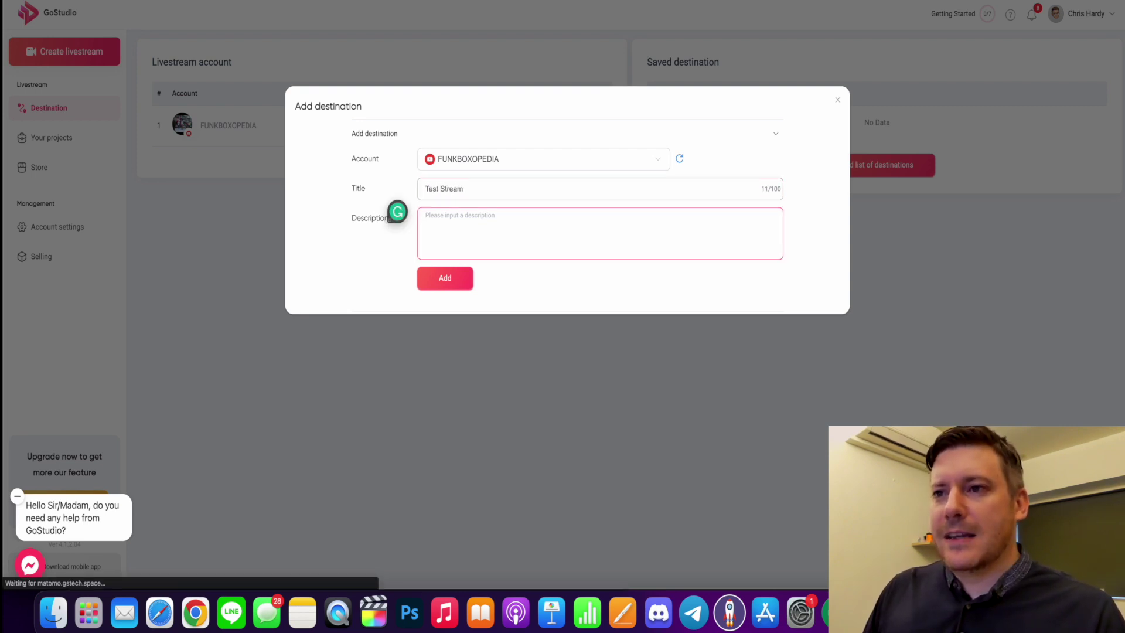
type("This is my test s")
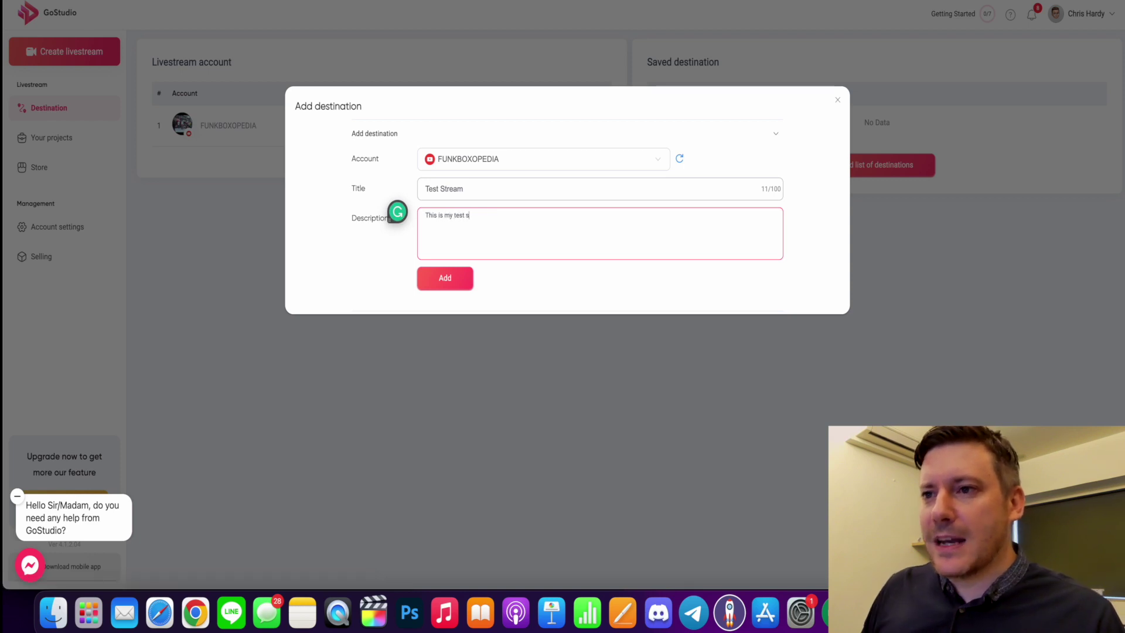
type("tream")
left_click(445, 277)
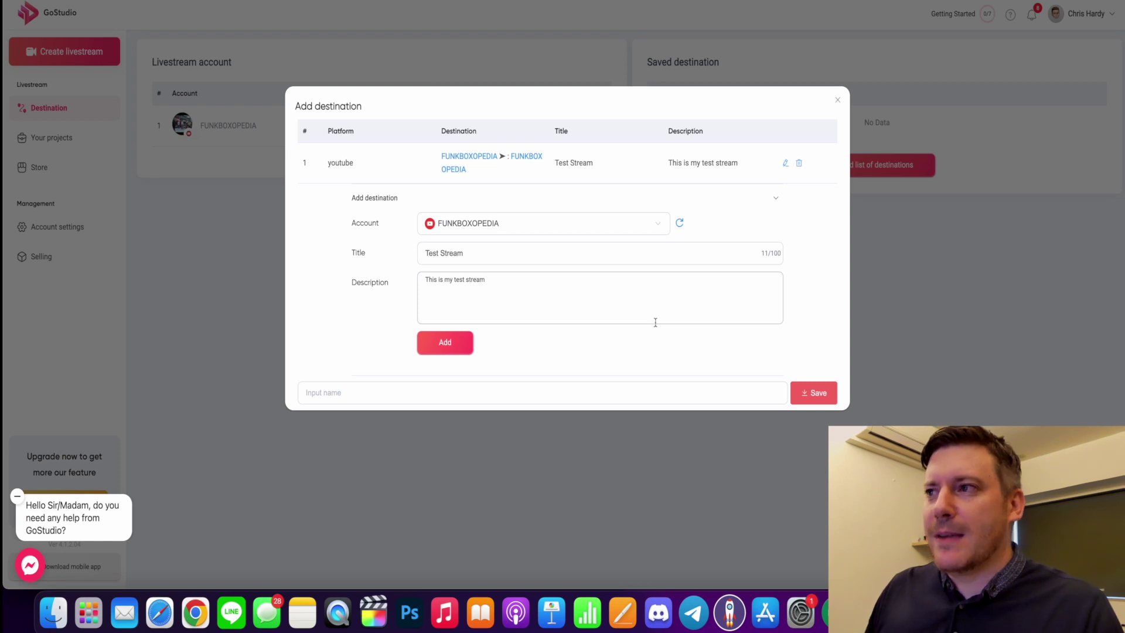
left_click(838, 100)
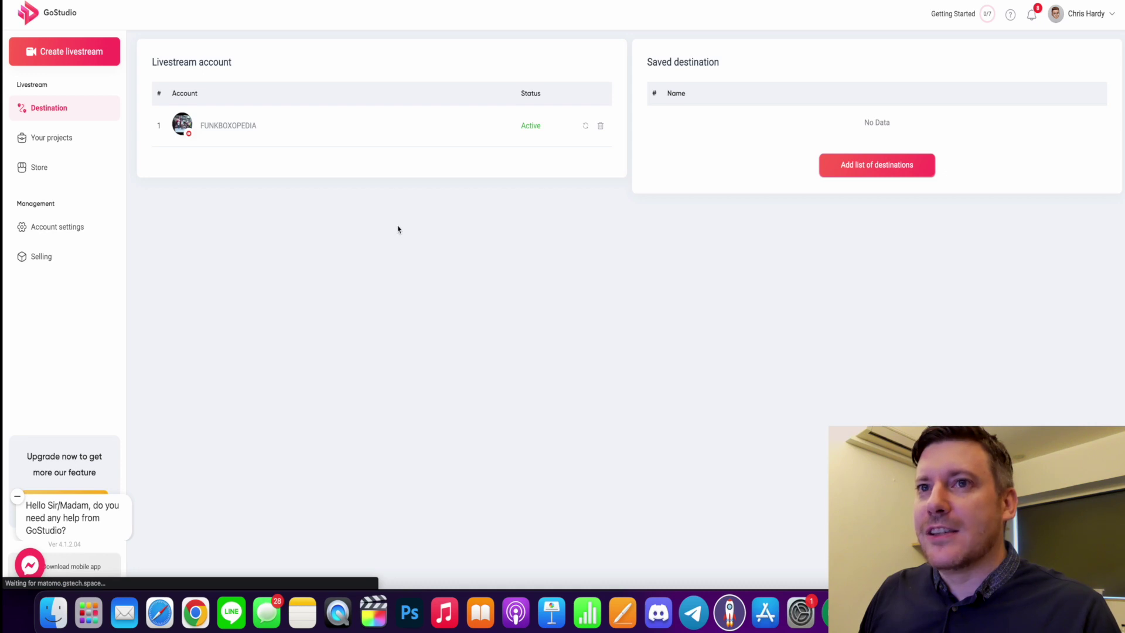
Create a blank landscape livestream project named "Stream 1" with an uploaded thumbnail image.
left_click(90, 53)
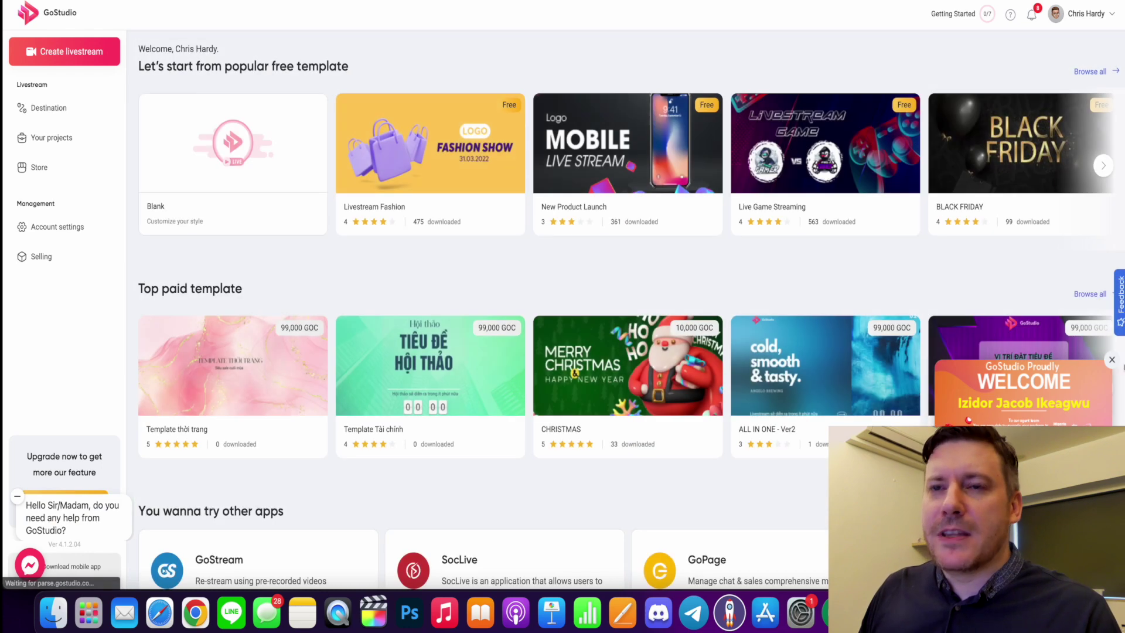
left_click(1111, 359)
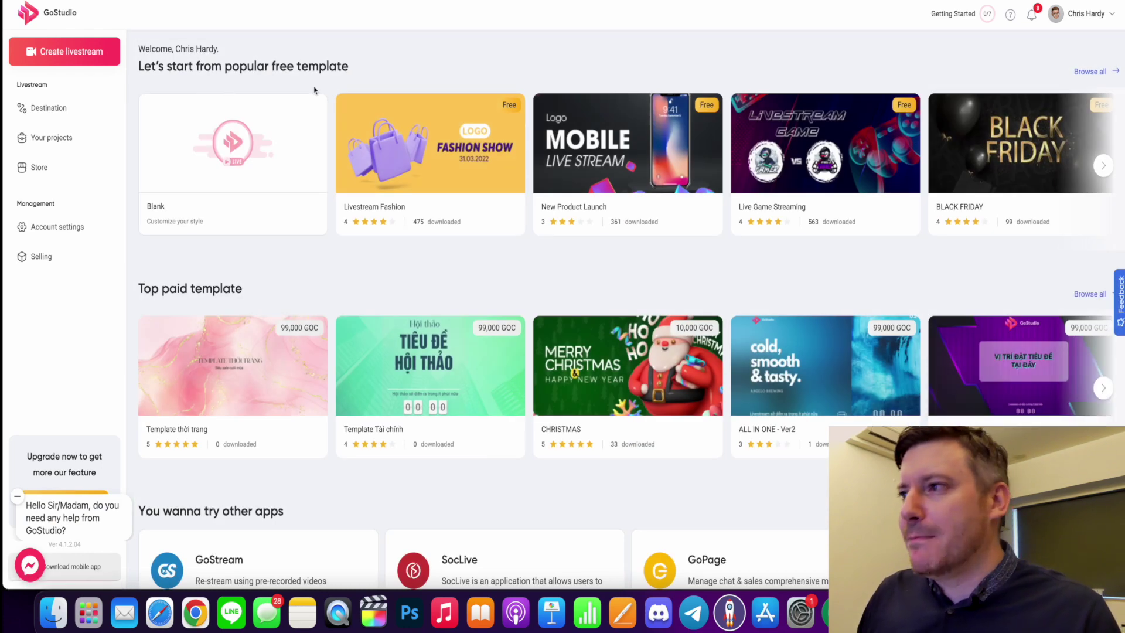
mouse_move(586, 161)
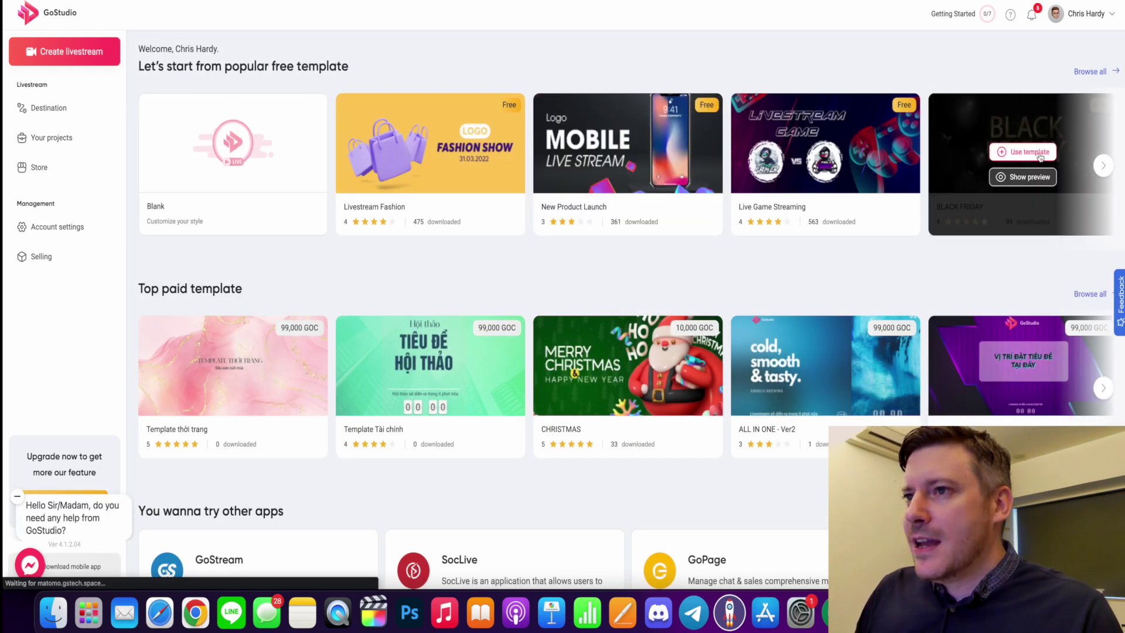
left_click(1106, 167)
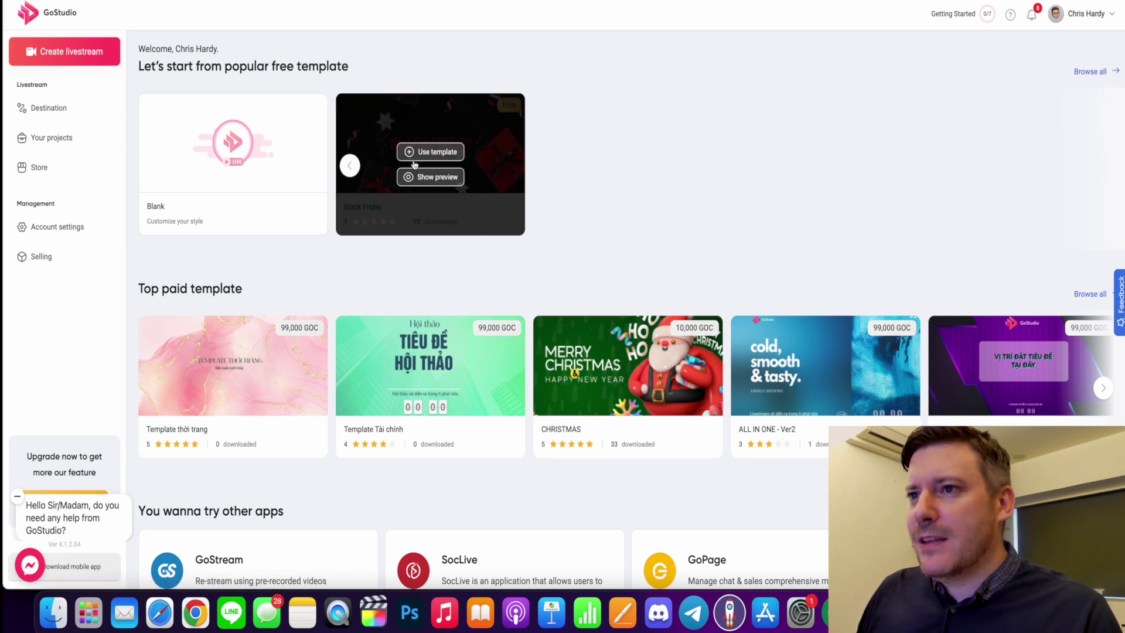
left_click(350, 167)
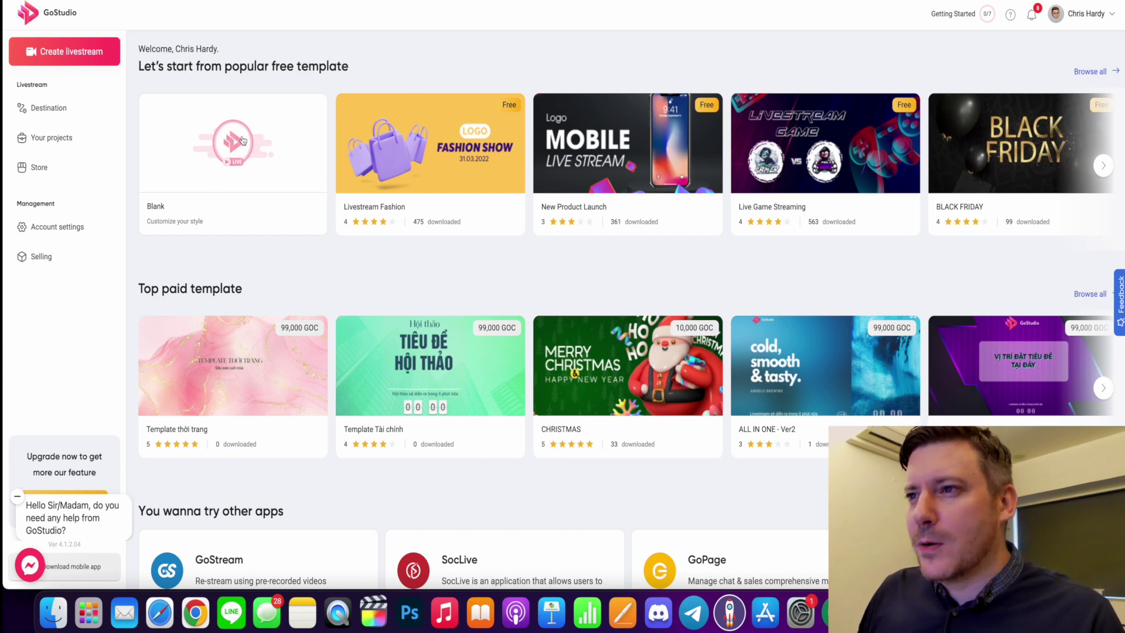
left_click(200, 151)
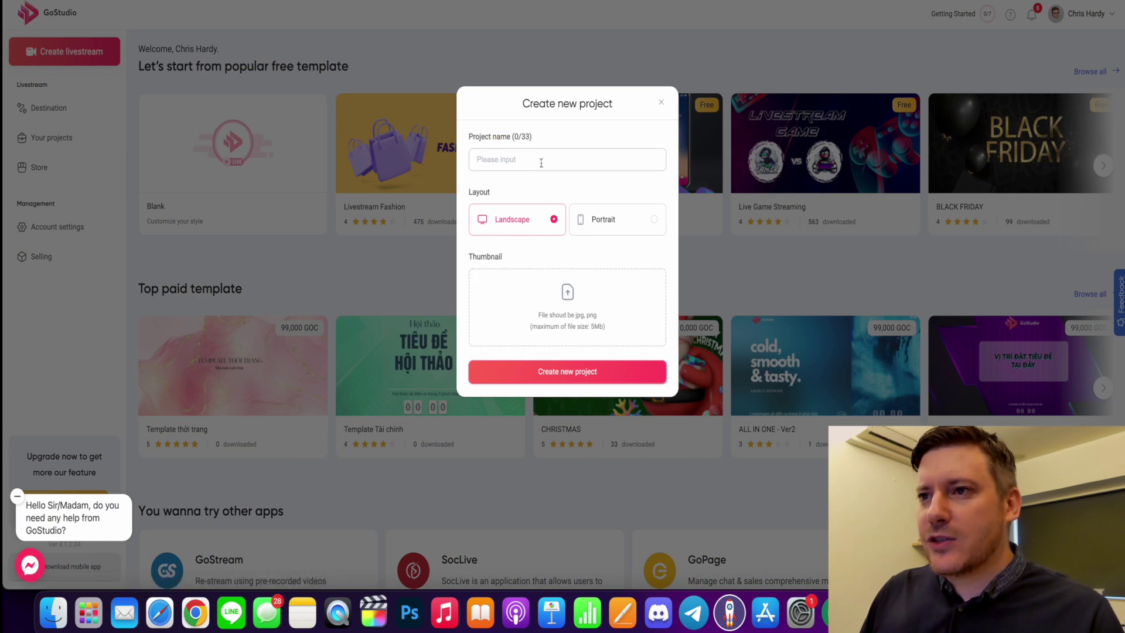
left_click(541, 163)
type("Stream 1")
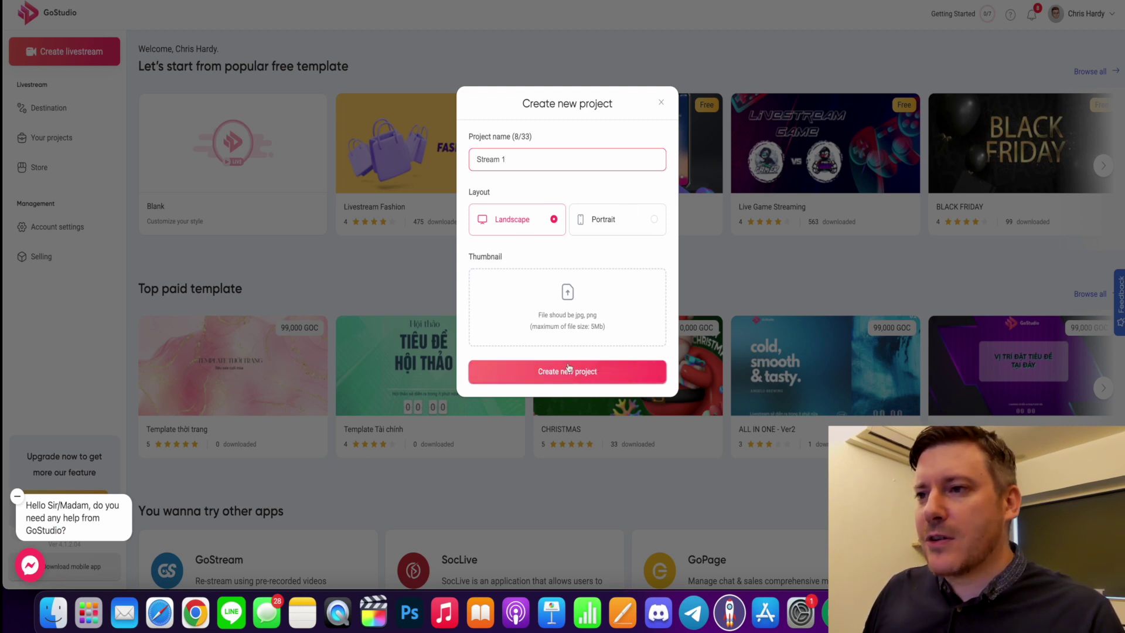
left_click(561, 296)
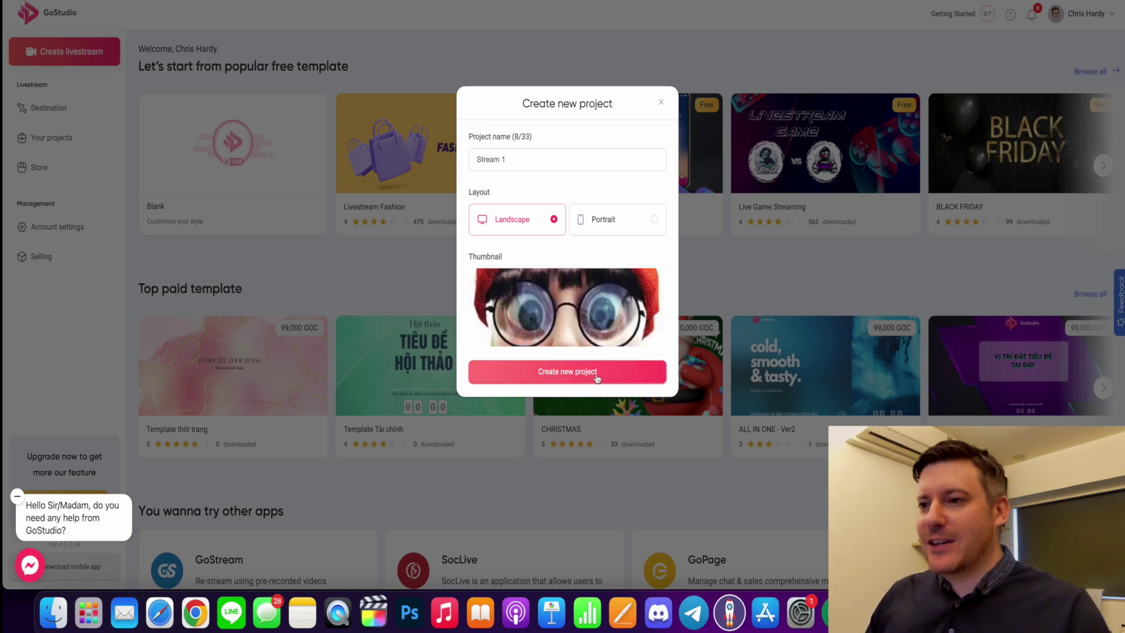
left_click(598, 376)
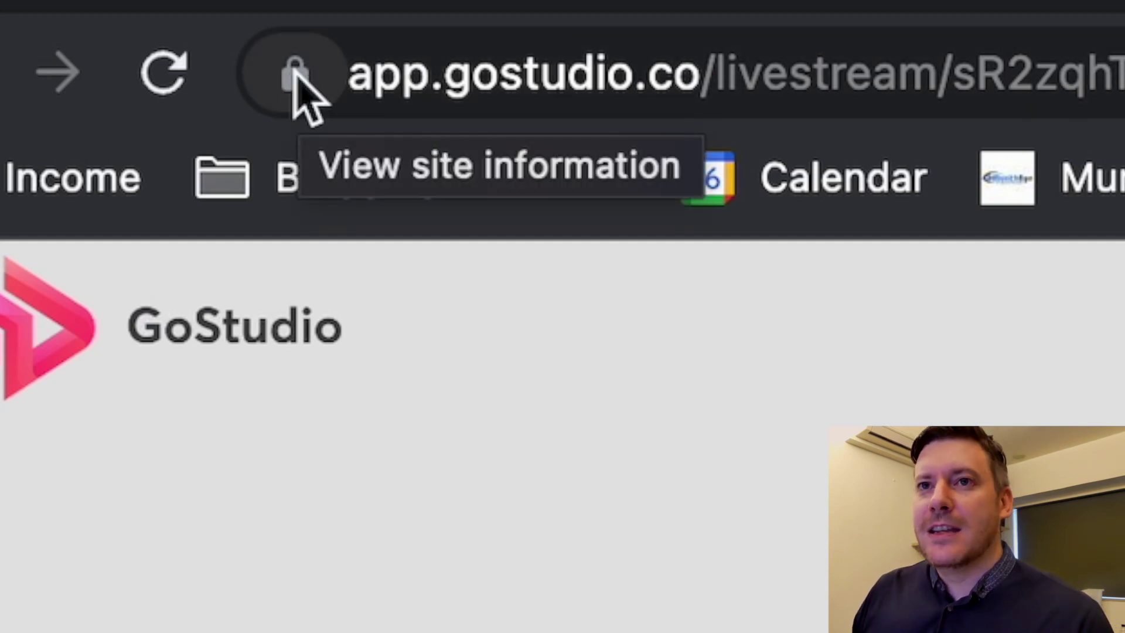
Check that the site is allowed to use the camera and microphone, and enter the studio.
left_click(302, 97)
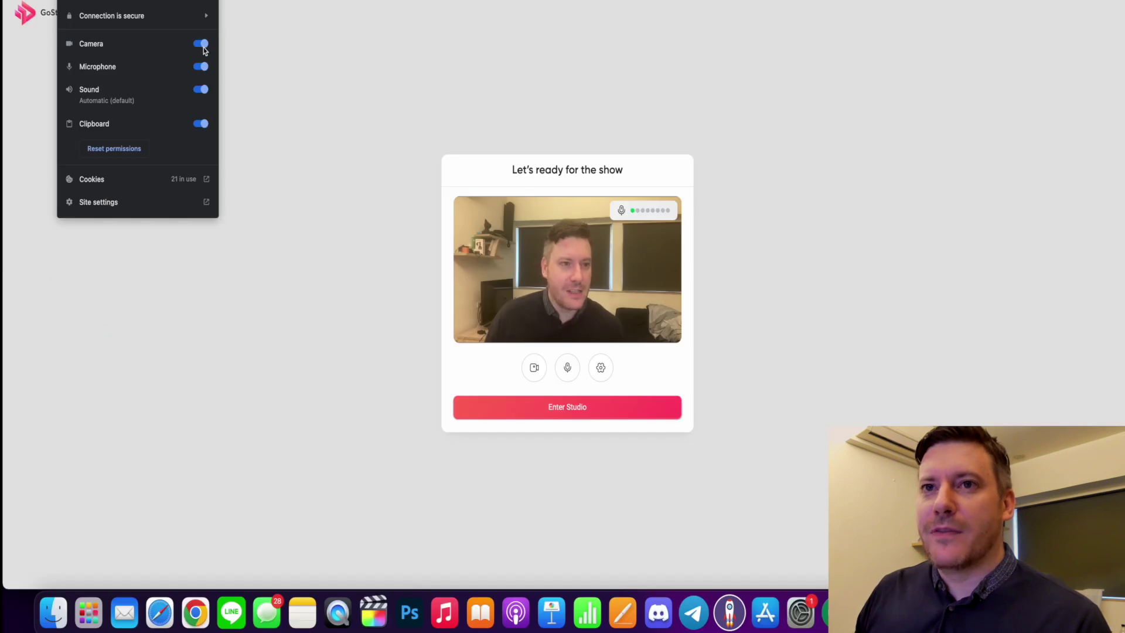
left_click(201, 46)
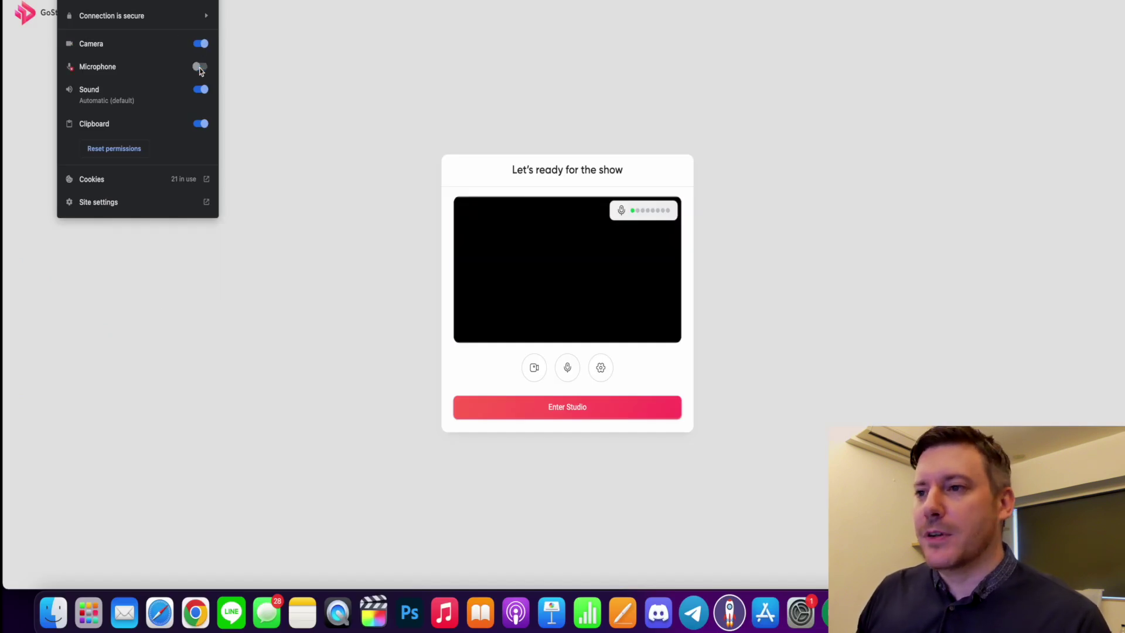
left_click(228, 117)
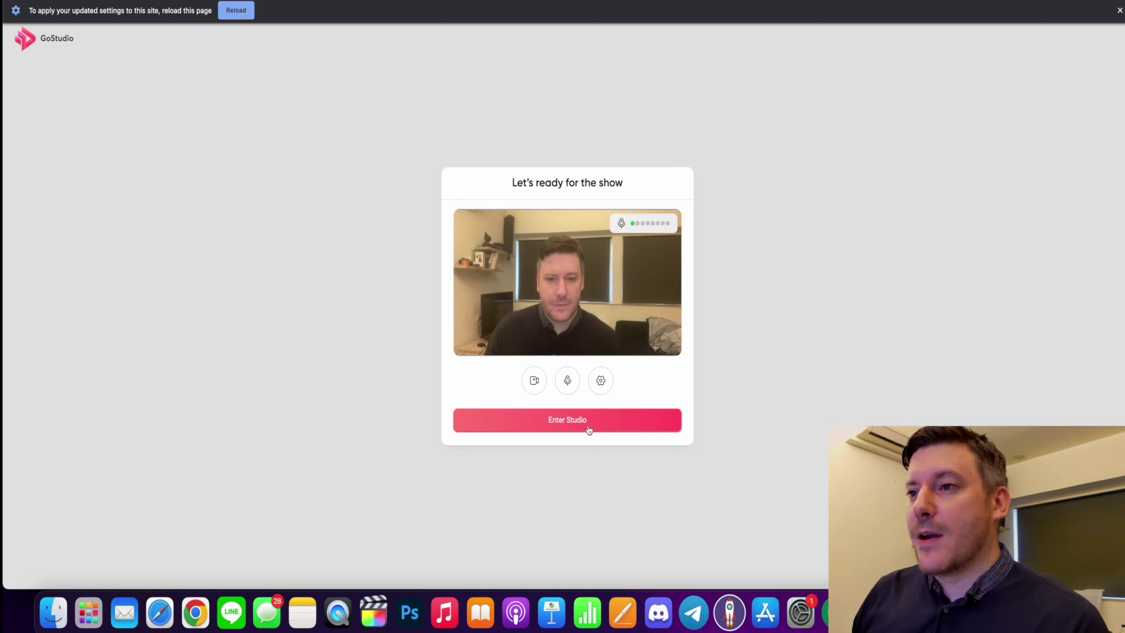
left_click(587, 426)
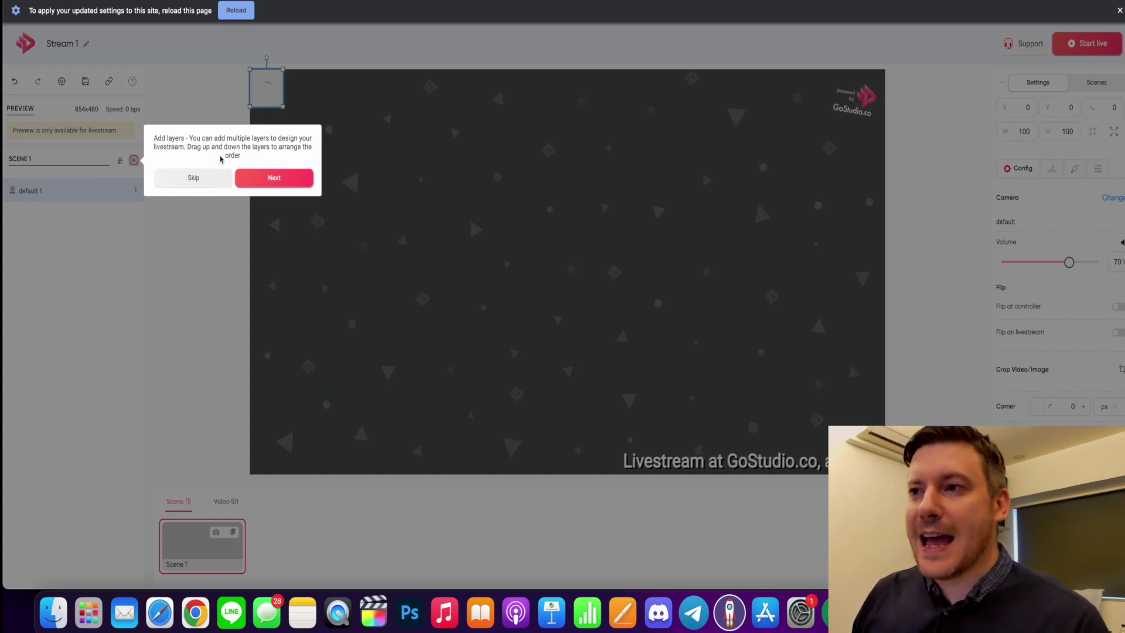
Go through the studio's introductory tour on layers, scenes, streaming and support, and finish it.
left_click(274, 177)
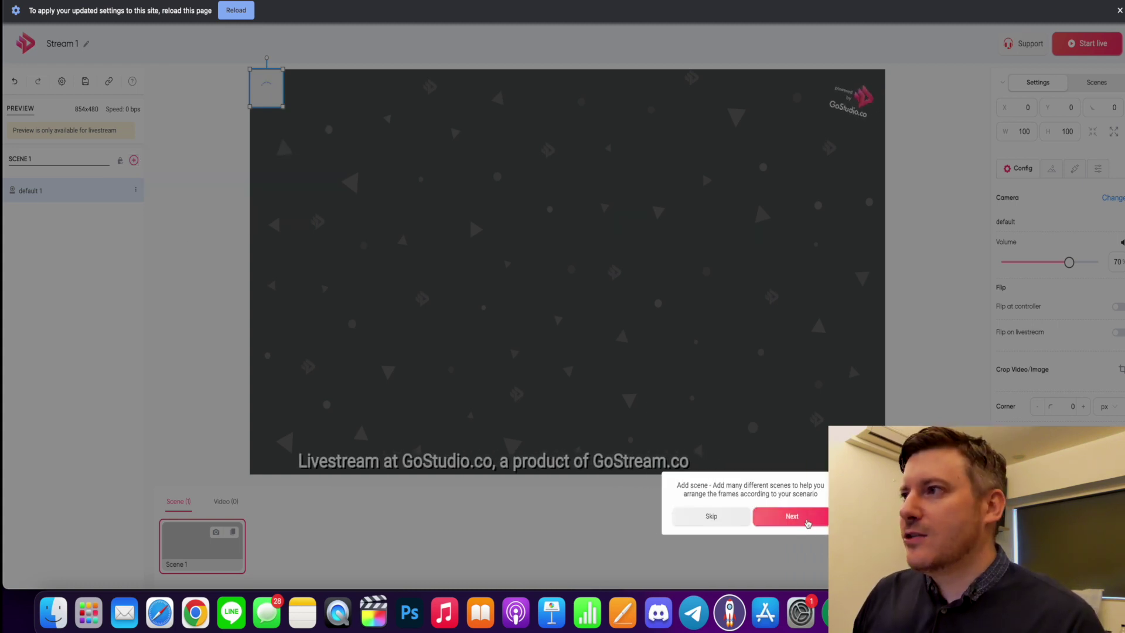
left_click(808, 517)
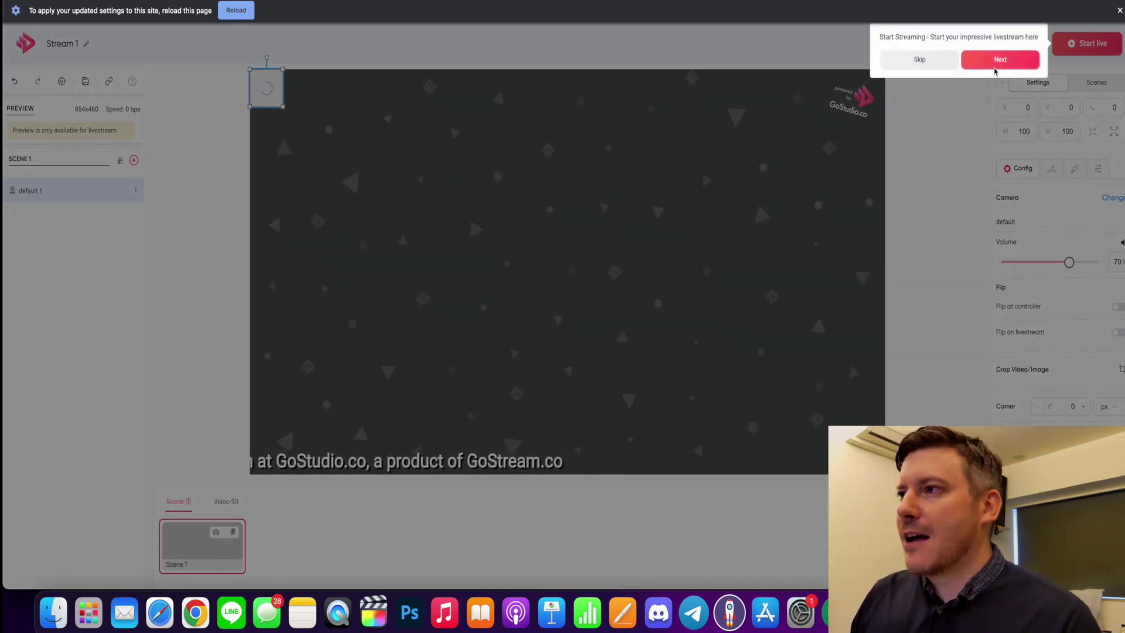
left_click(996, 60)
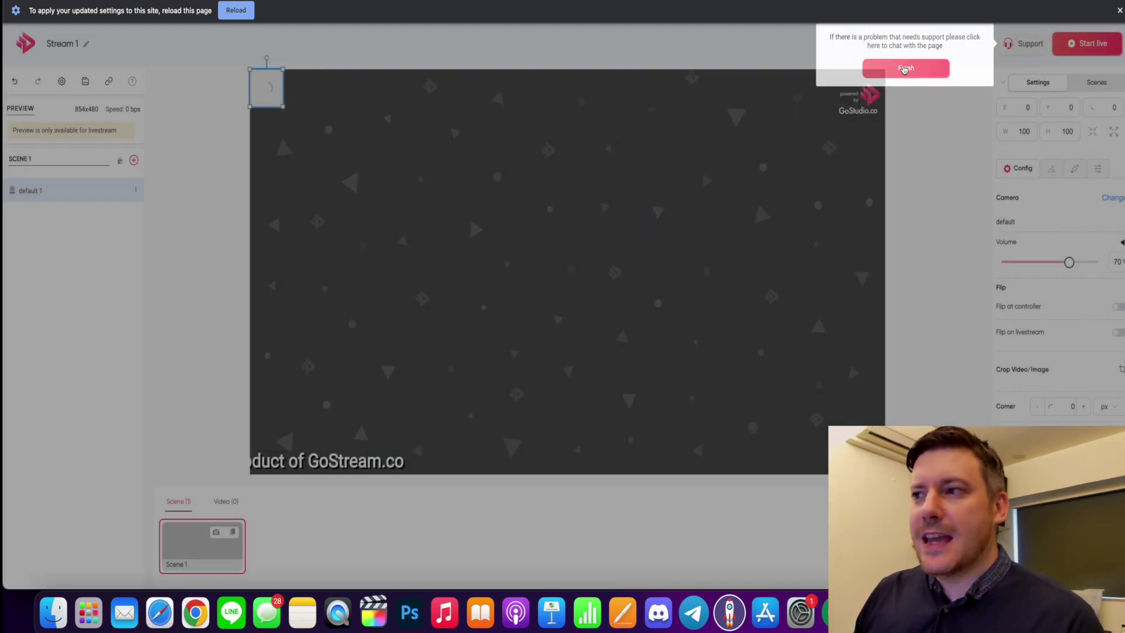
left_click(905, 70)
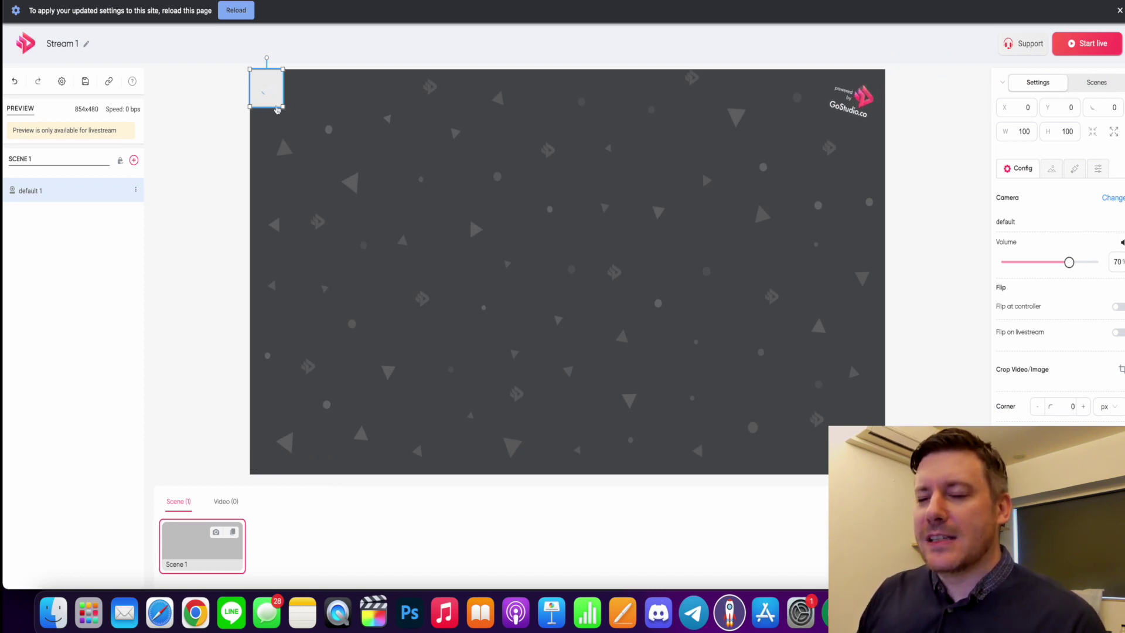
Resize the camera layer to about 398 × 224 and place it near the canvas's upper-right corner, at about X 1383, Y 58.
left_click_drag(273, 97, 402, 181)
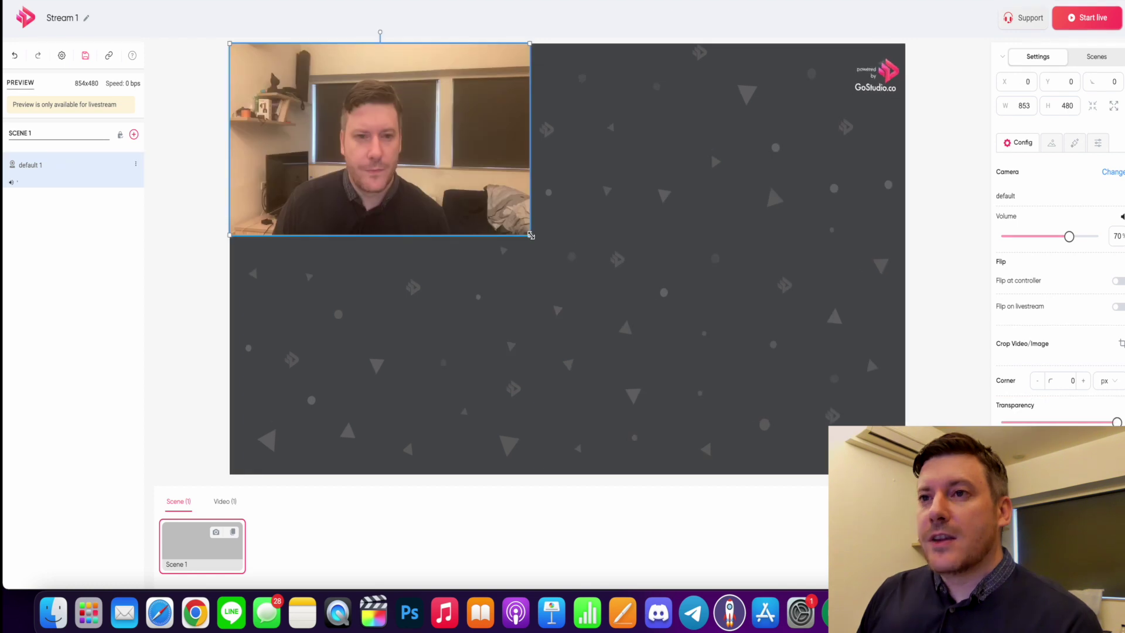
left_click_drag(531, 235, 352, 153)
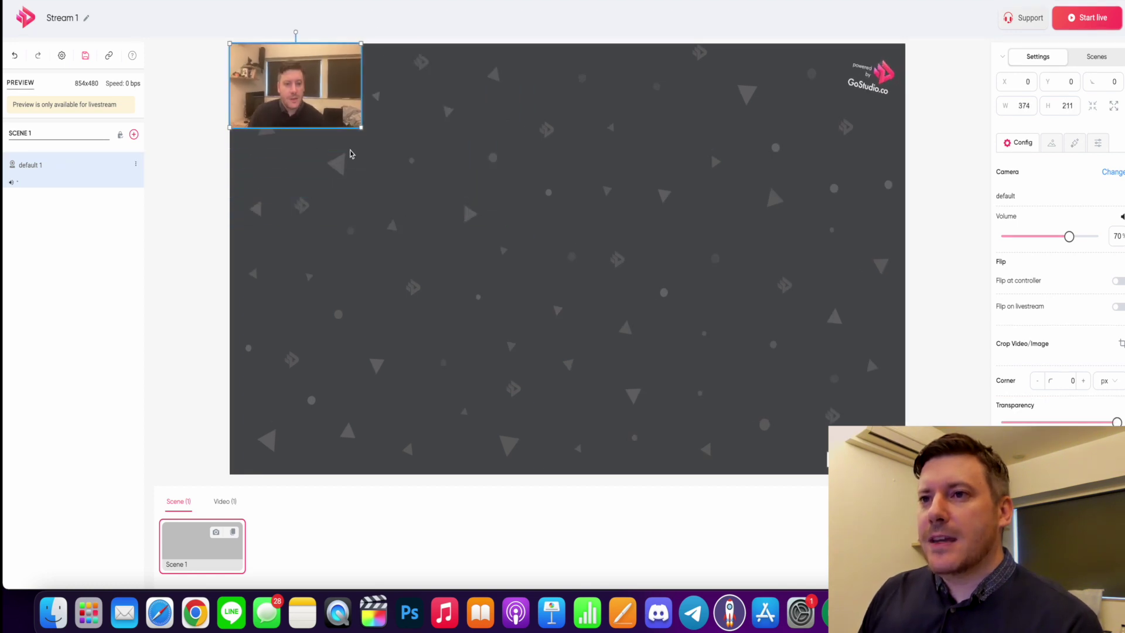
left_click_drag(288, 70, 334, 122)
left_click_drag(407, 181, 774, 151)
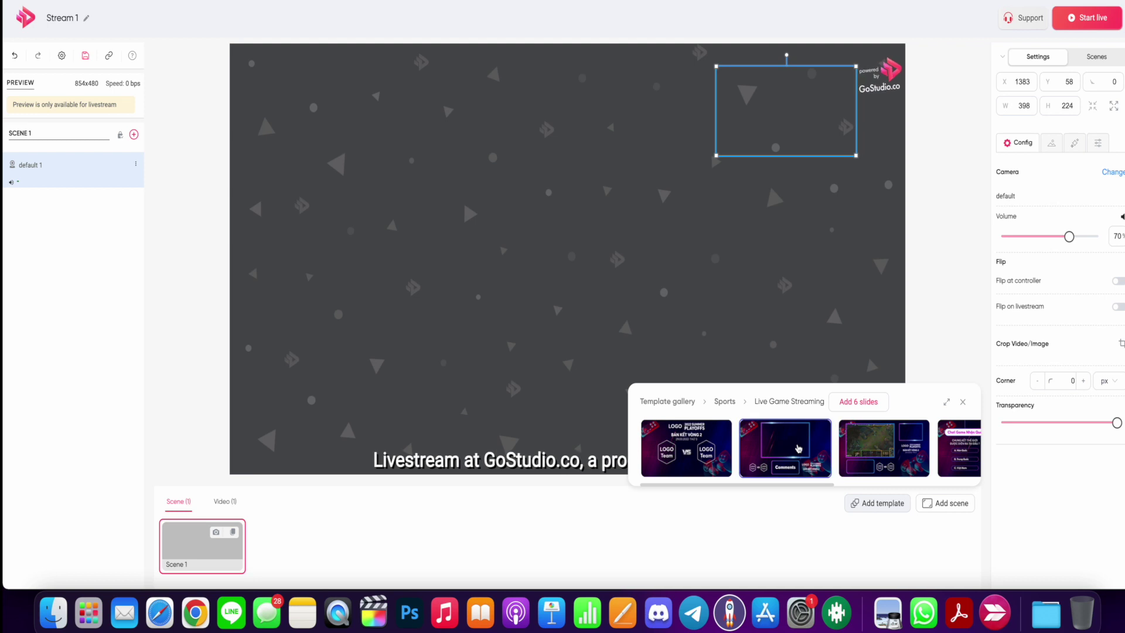
Pick the slide with the game view and side panels from the Live Game Streaming template.
scroll(798, 449, "right", 3)
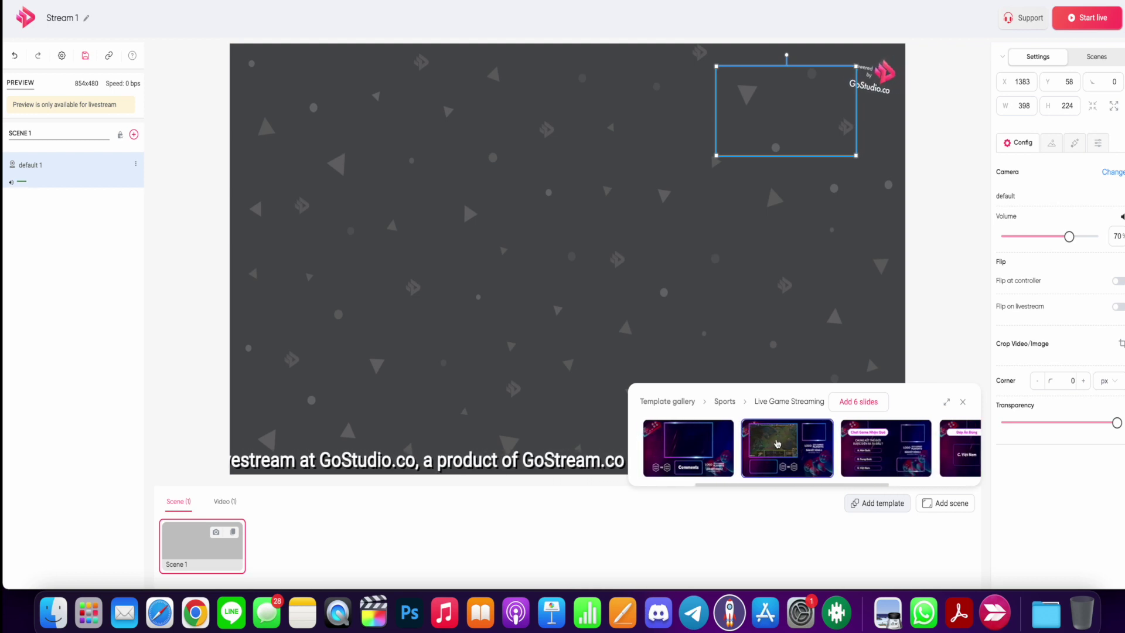
left_click(771, 443)
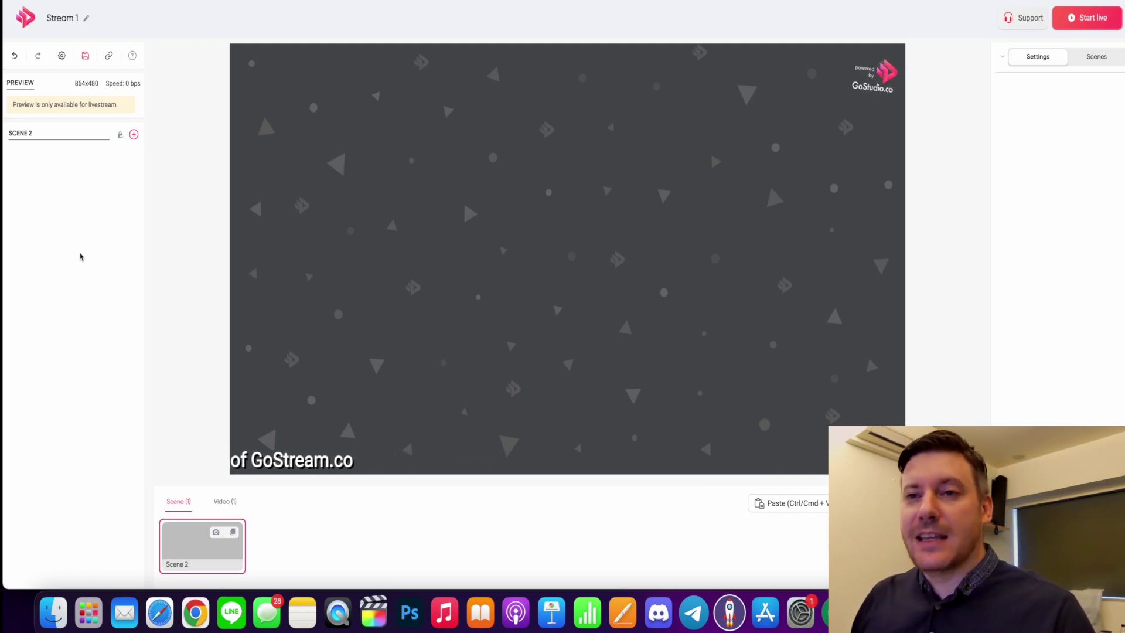
Add a text layer reading "GOOD AFTERNOON!" to Scene 2.
left_click(134, 136)
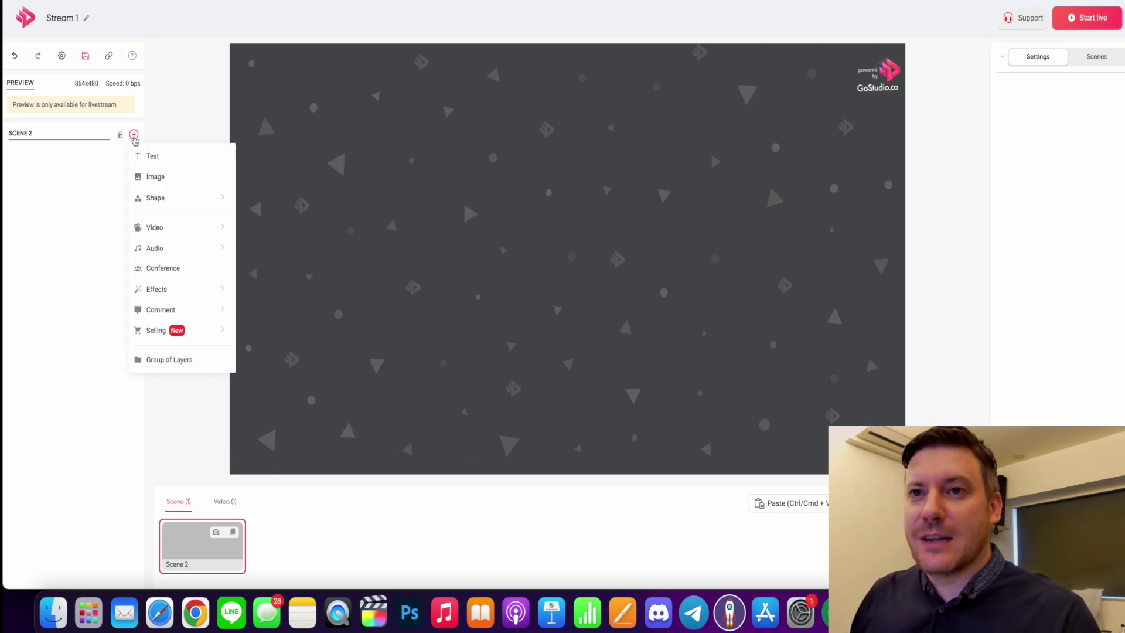
left_click(157, 150)
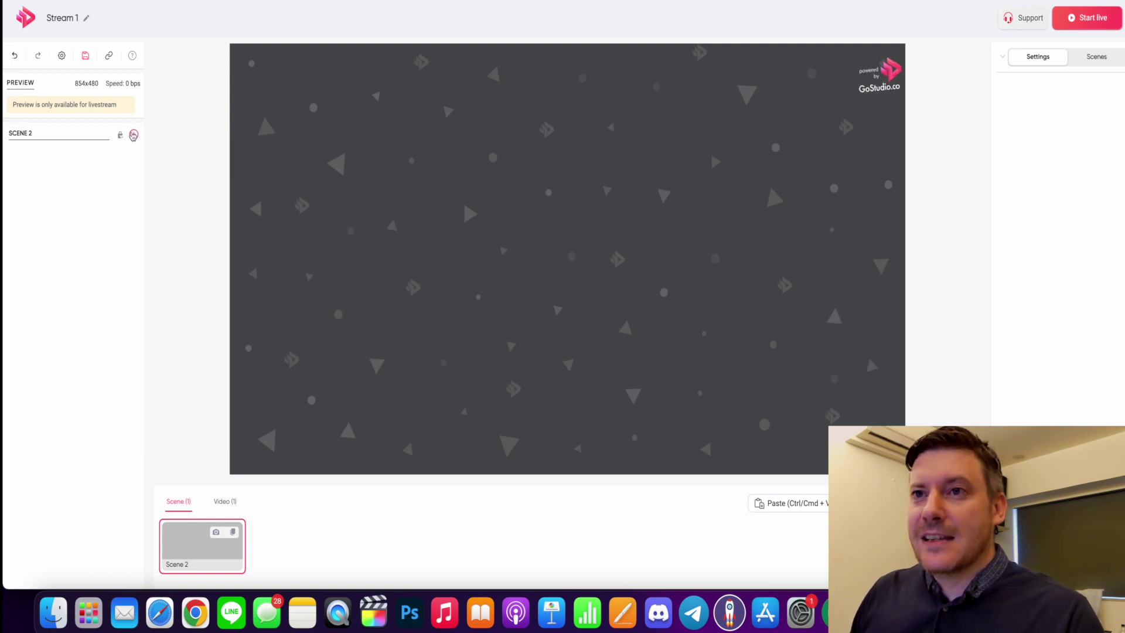
left_click(133, 136)
left_click(156, 158)
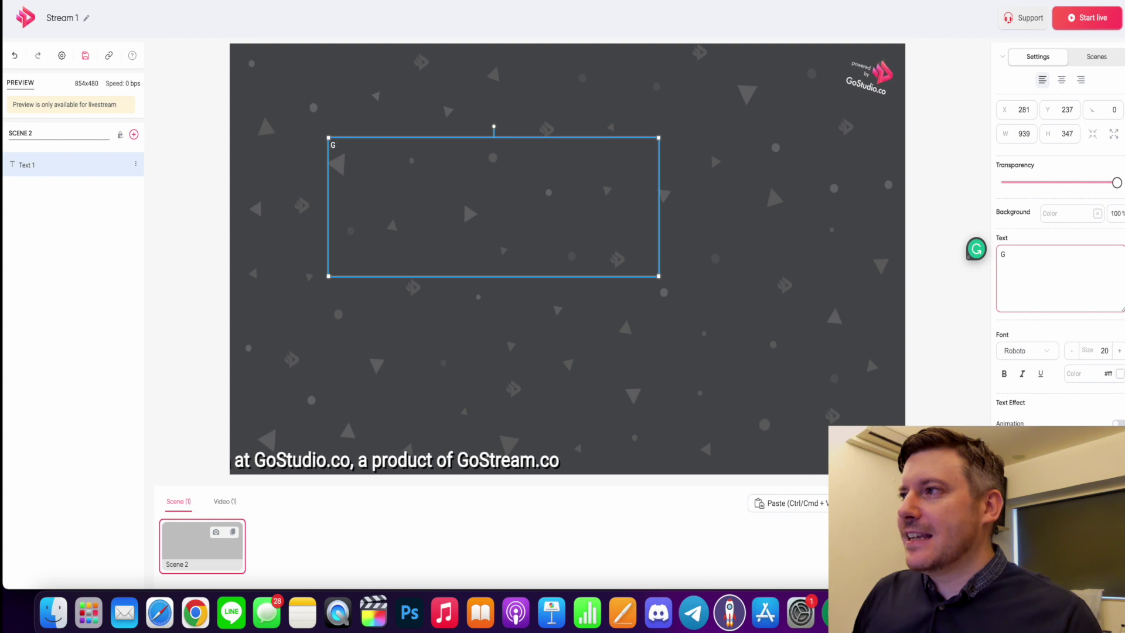
key("BackSpace")
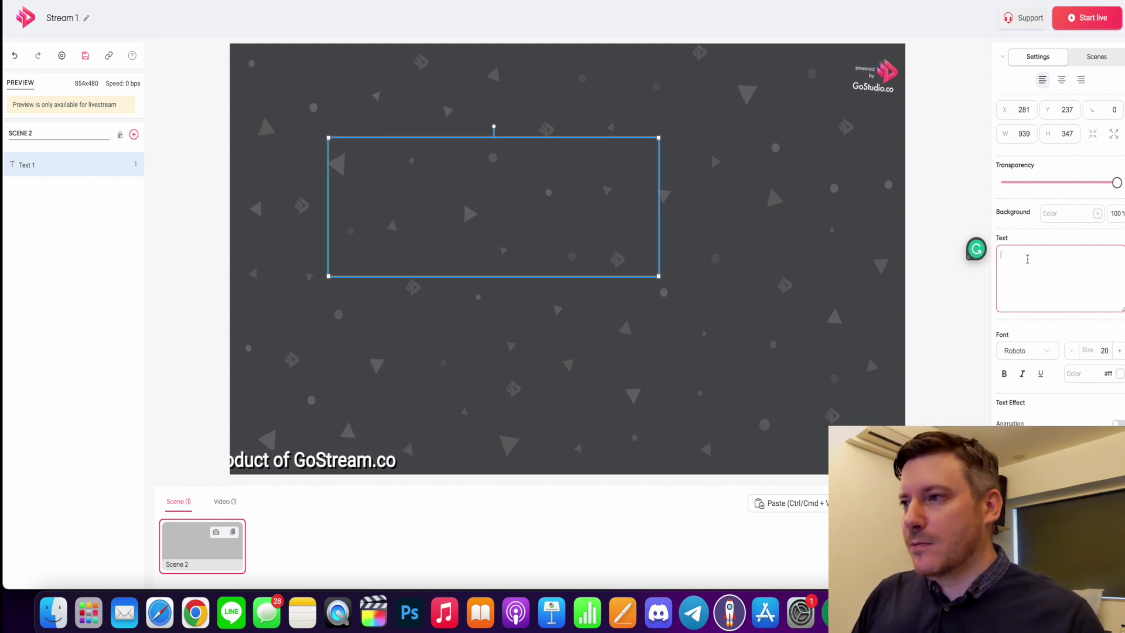
type("GOOD AFTERNOON!")
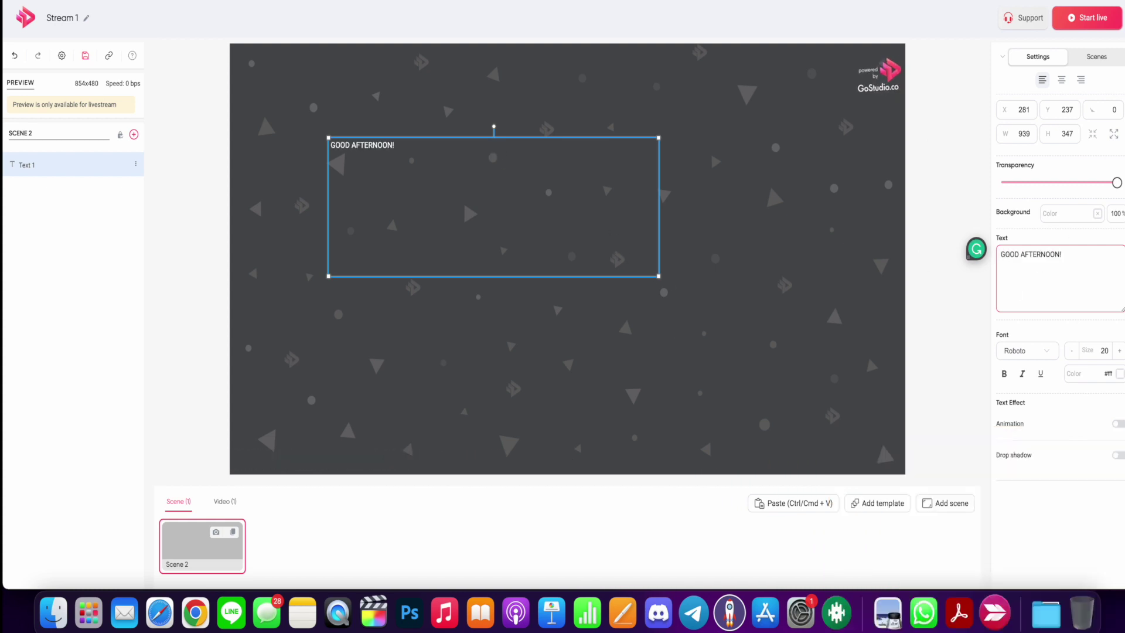
Shrink the text box to about 697 × 252 and centre its text horizontally.
left_click_drag(658, 275, 573, 238)
left_click(1059, 81)
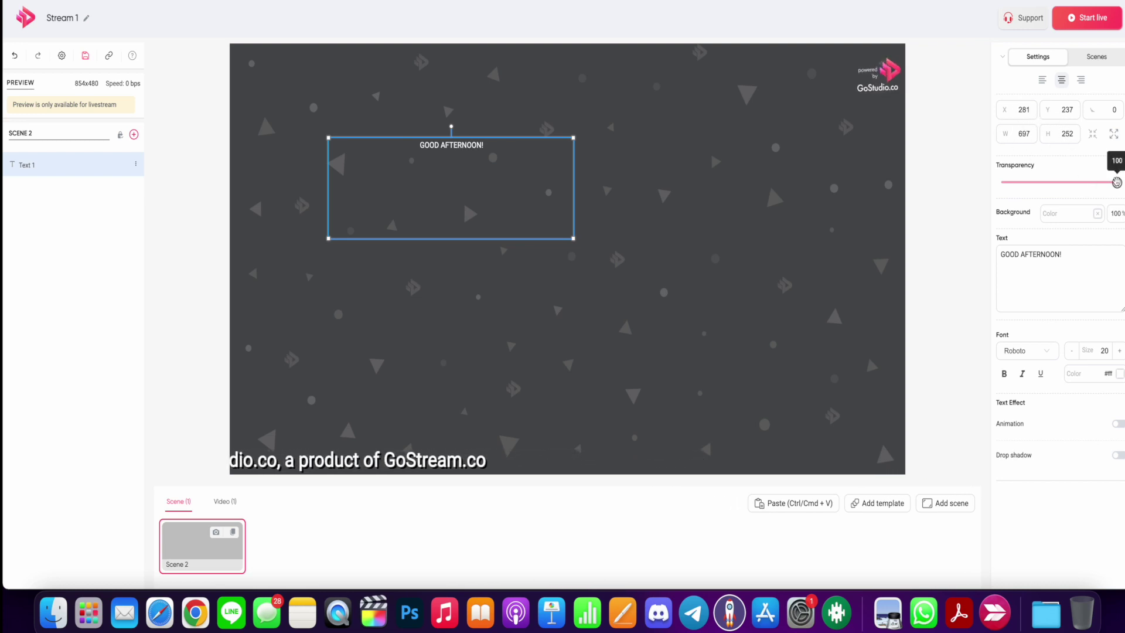
mouse_move(1116, 182)
left_mouse_down()
mouse_move(1061, 186)
mouse_move(1116, 183)
left_mouse_up()
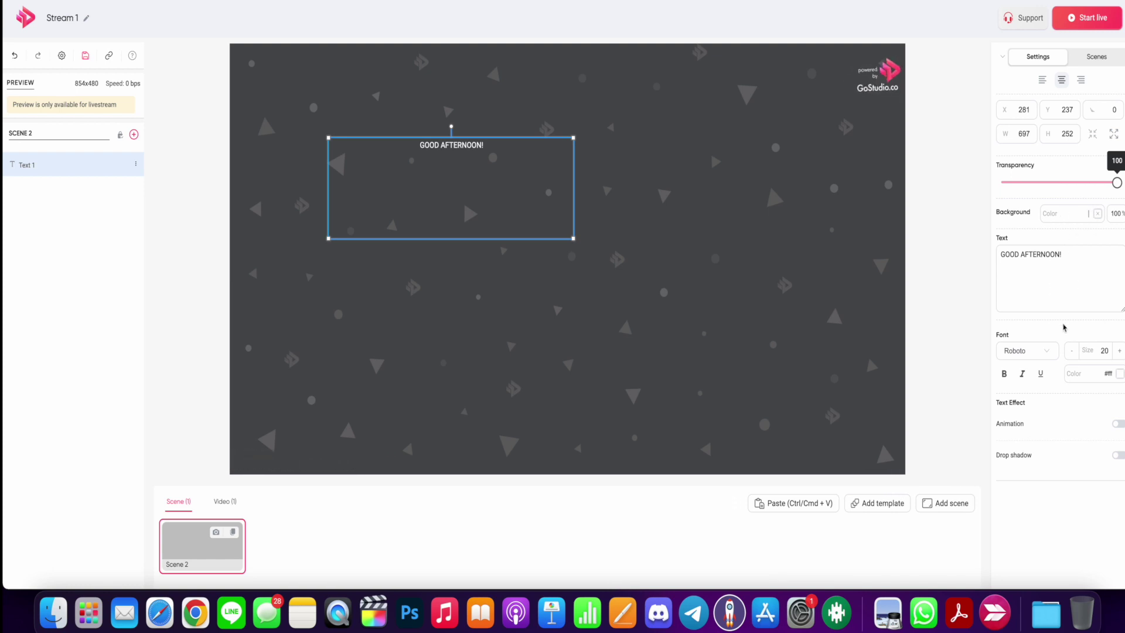
Change the font of the "GOOD AFTERNOON!" text to UTMNokia.
left_click(1051, 355)
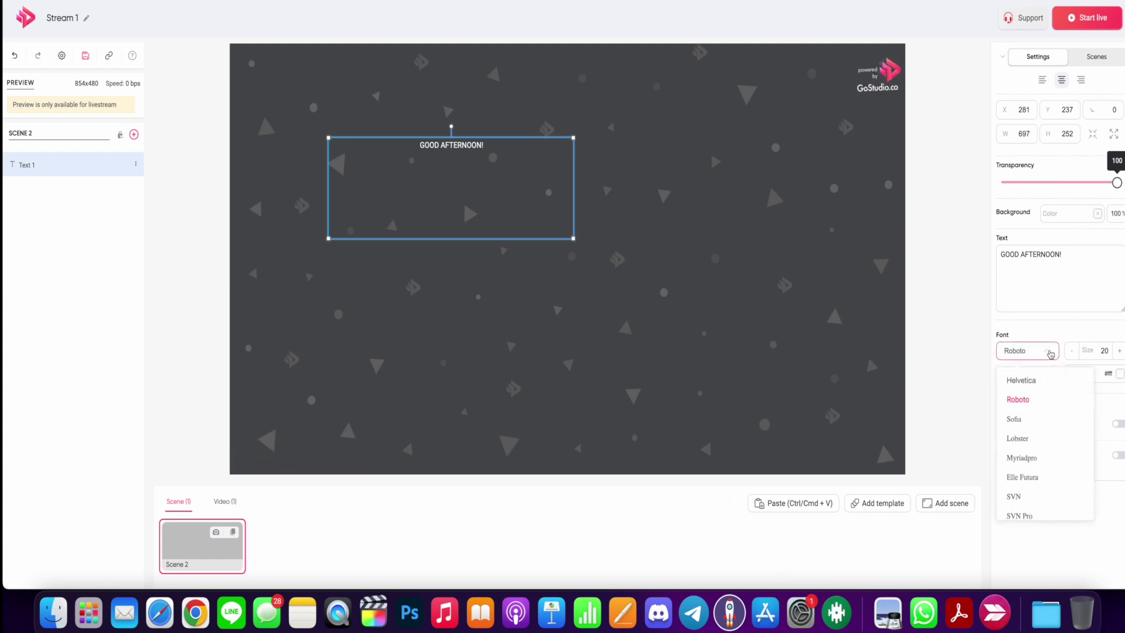
scroll(1031, 445, "down", 8)
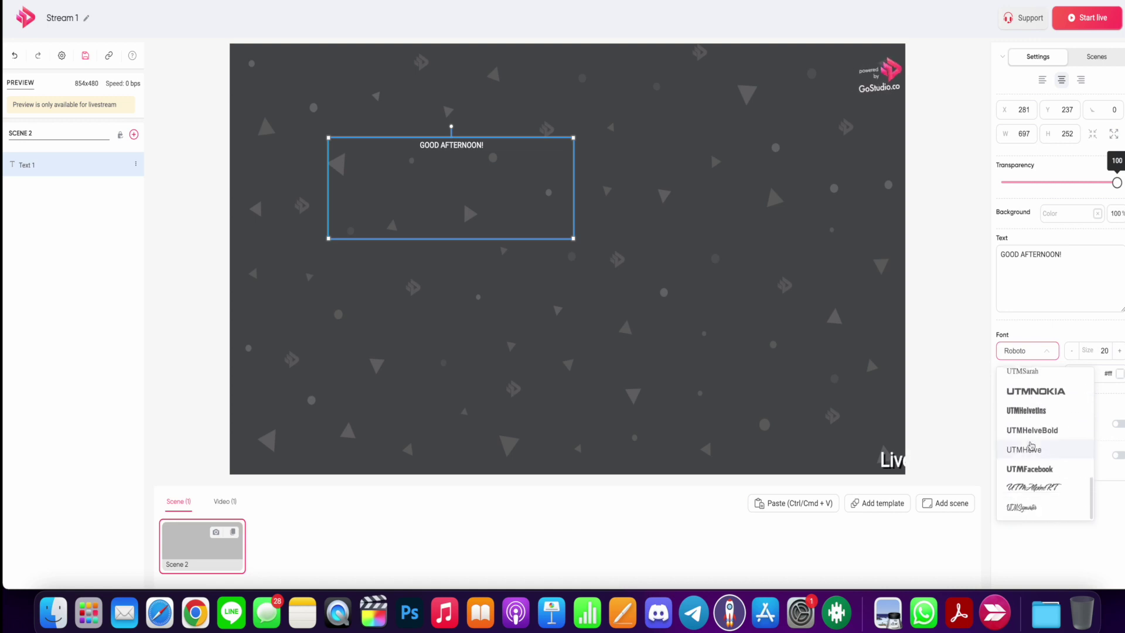
left_click(1028, 396)
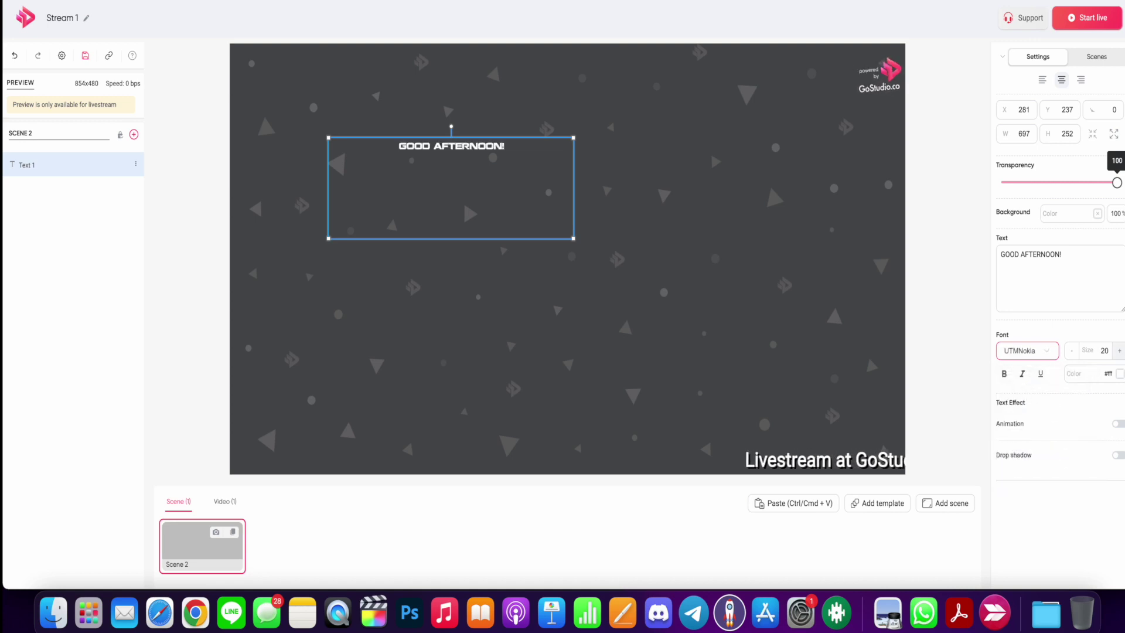
Set the greeting text's font size to 60 and turn on its animation effect.
left_click(1116, 351)
left_click(1116, 352)
left_click(1116, 352)
left_click(1116, 351)
left_click(1116, 351)
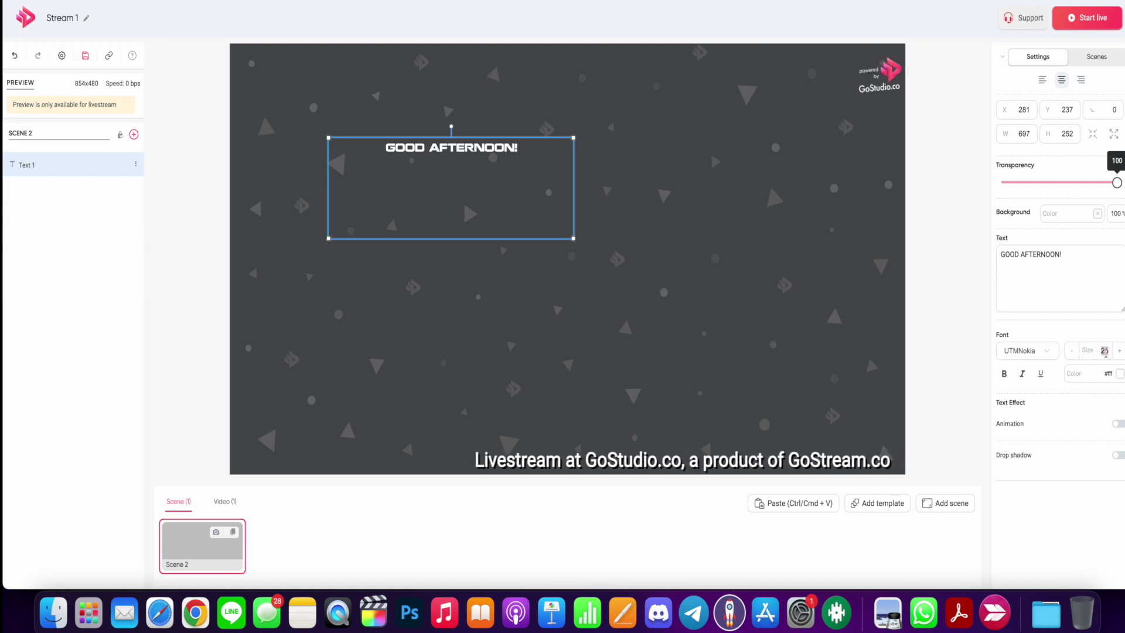
double_click(1105, 350)
type("60")
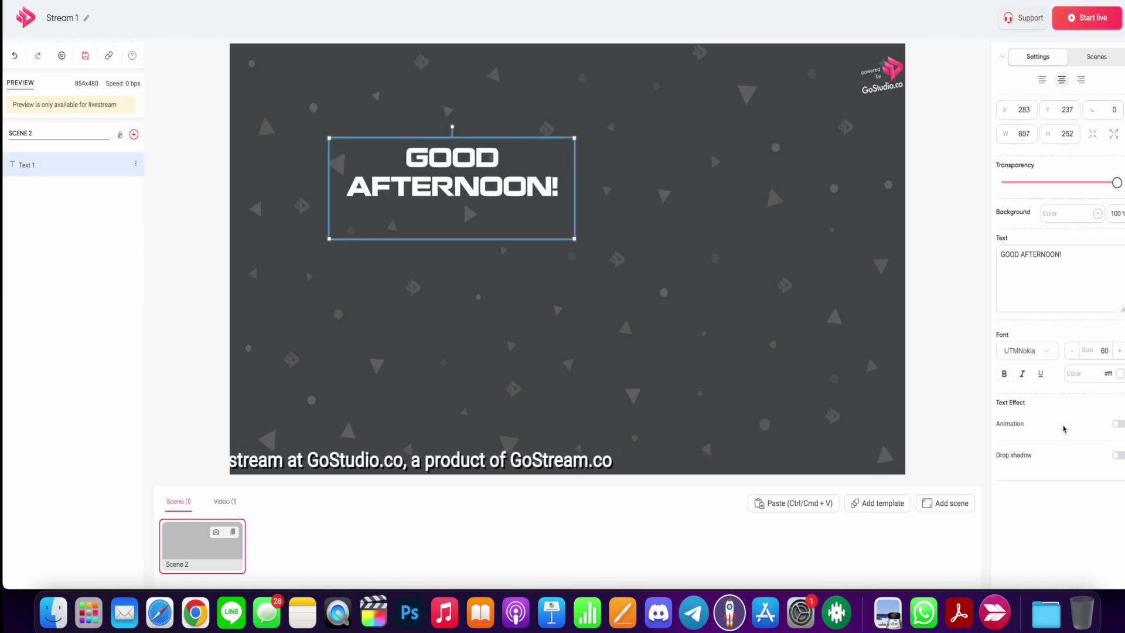
left_click(1116, 427)
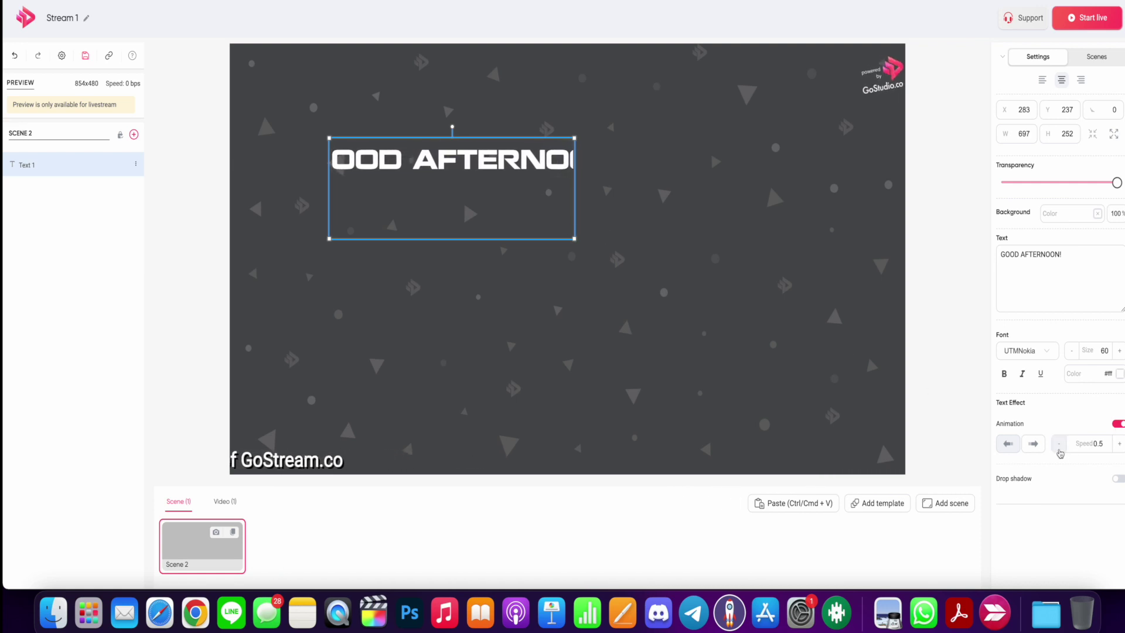
Turn on the greeting text's drop shadow and set the shadow colour to bright green.
left_click(1118, 424)
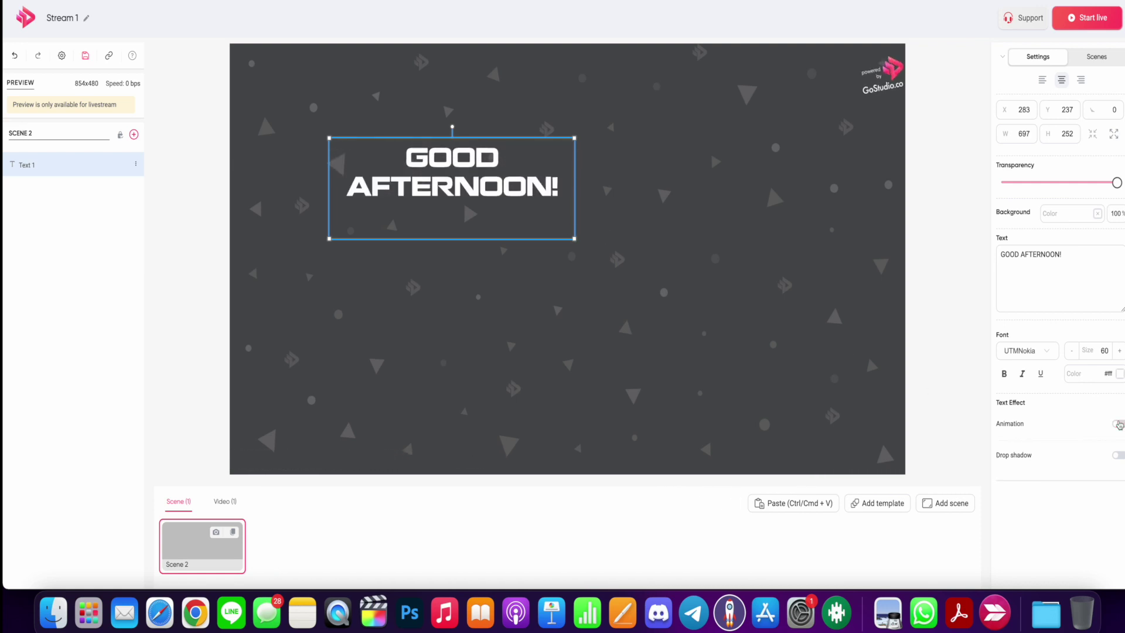
left_click(1118, 424)
left_click(1118, 480)
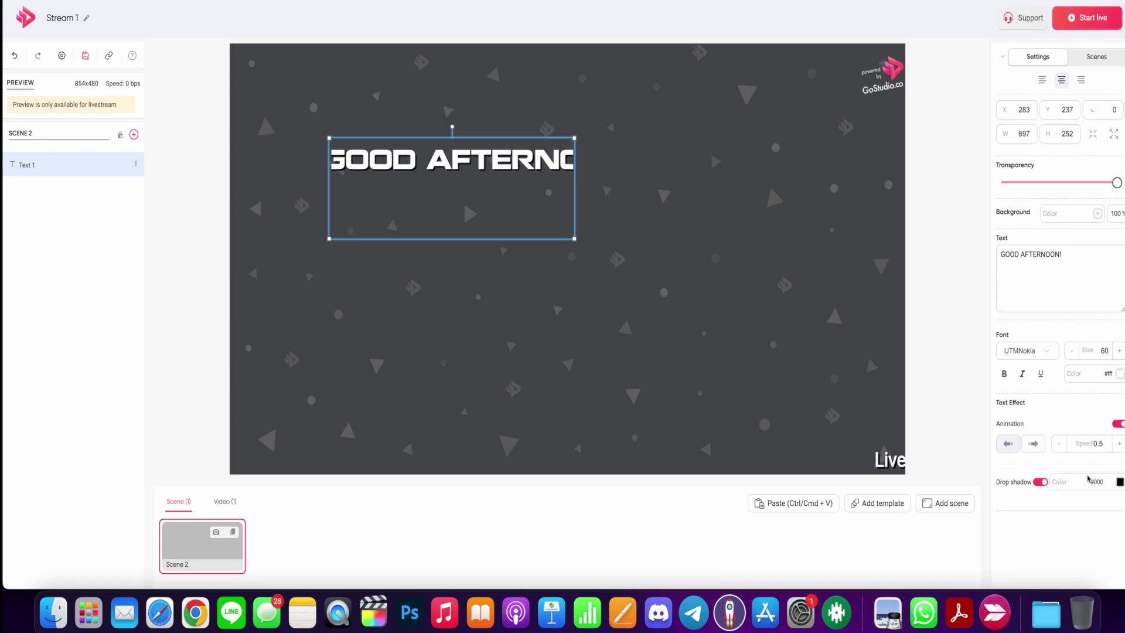
left_click(1101, 487)
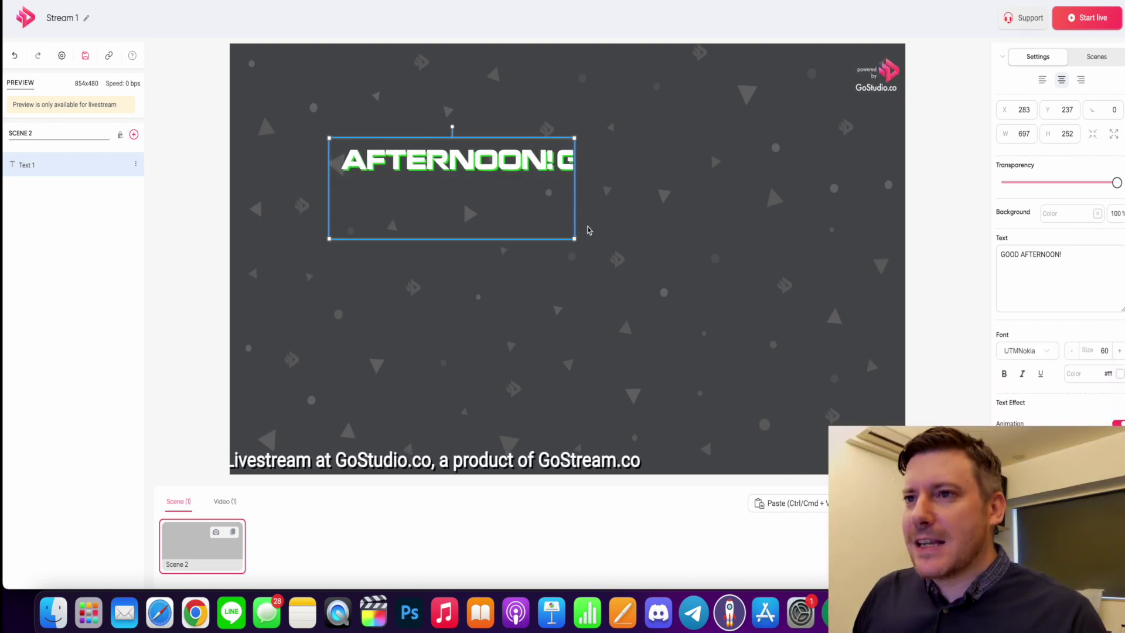
Enlarge the greeting text box to about 1408 × 284 near the canvas's upper edge and turn off its animation.
left_click_drag(575, 238, 820, 248)
left_click_drag(672, 211, 672, 131)
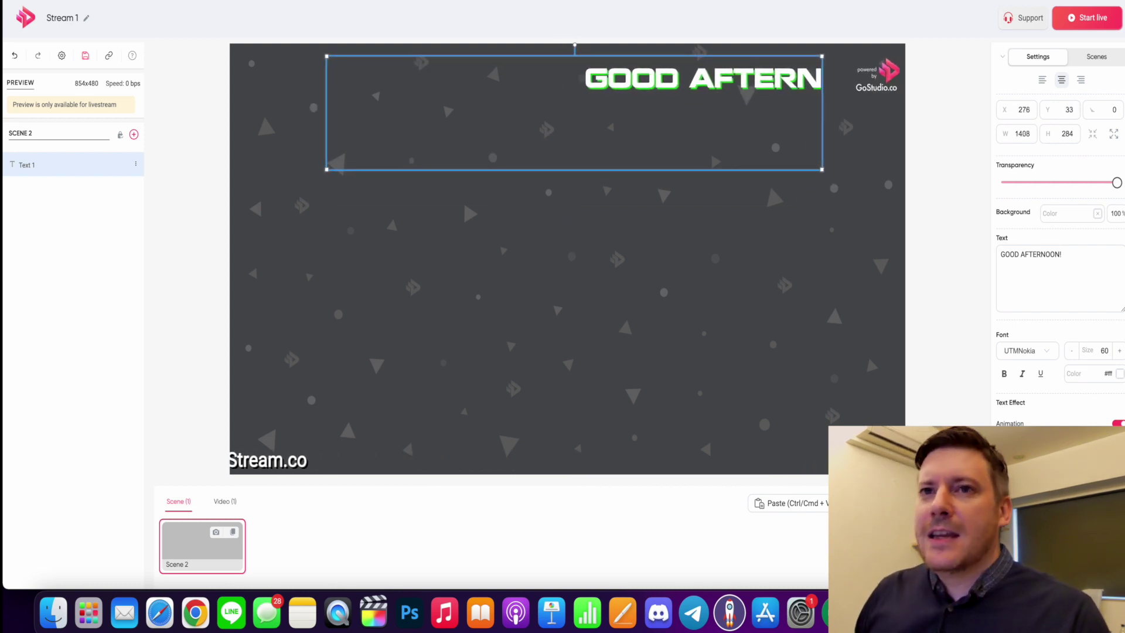
left_click(1117, 421)
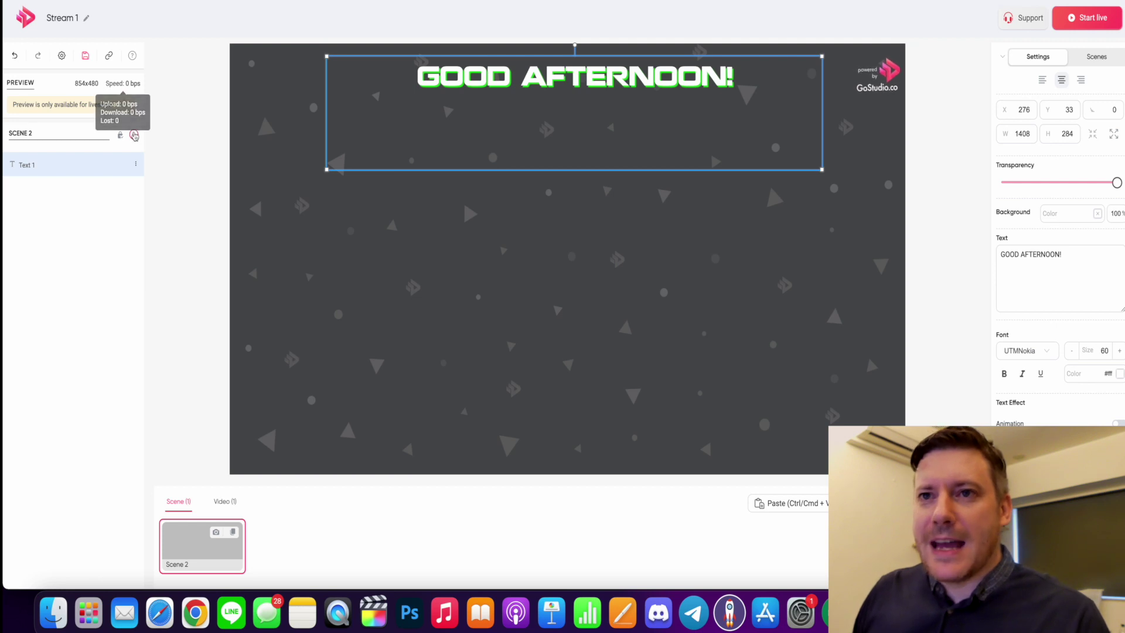
Upload 3.png to the personal image gallery and add it to Scene 2 as an image layer.
left_click(134, 136)
left_click(153, 174)
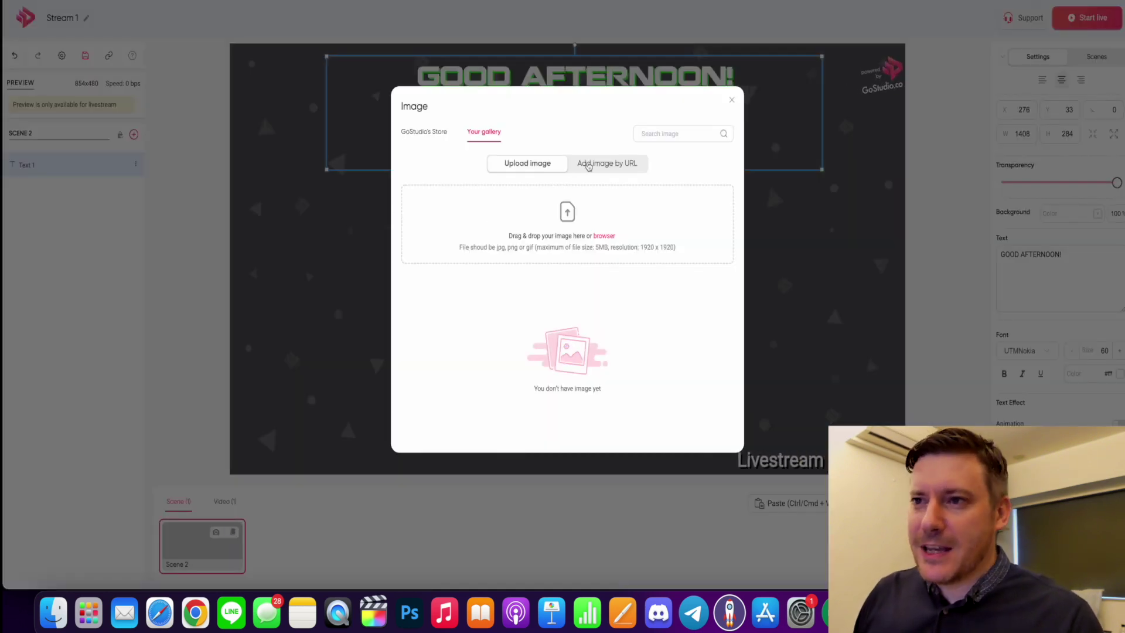
left_click(589, 166)
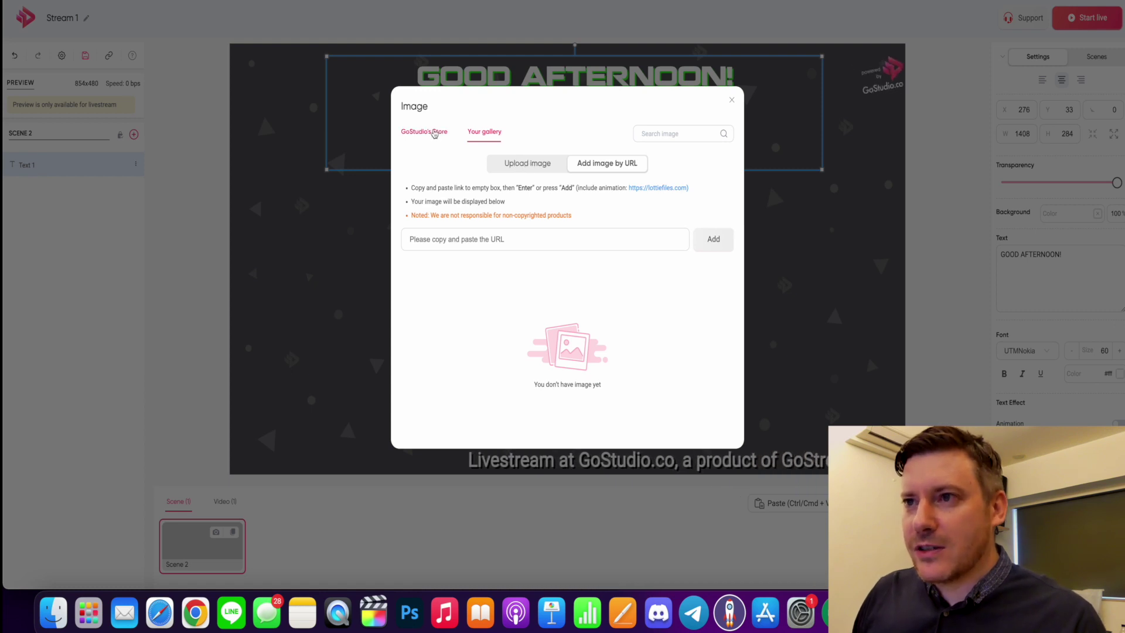
left_click(434, 132)
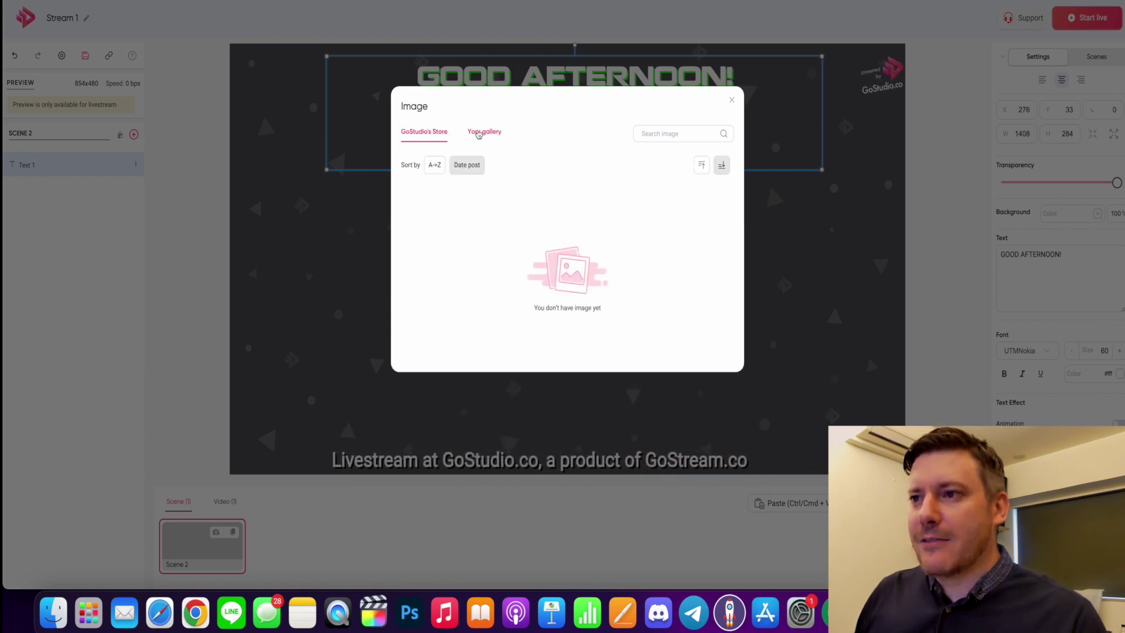
left_click(479, 132)
left_click(528, 163)
key("super+v")
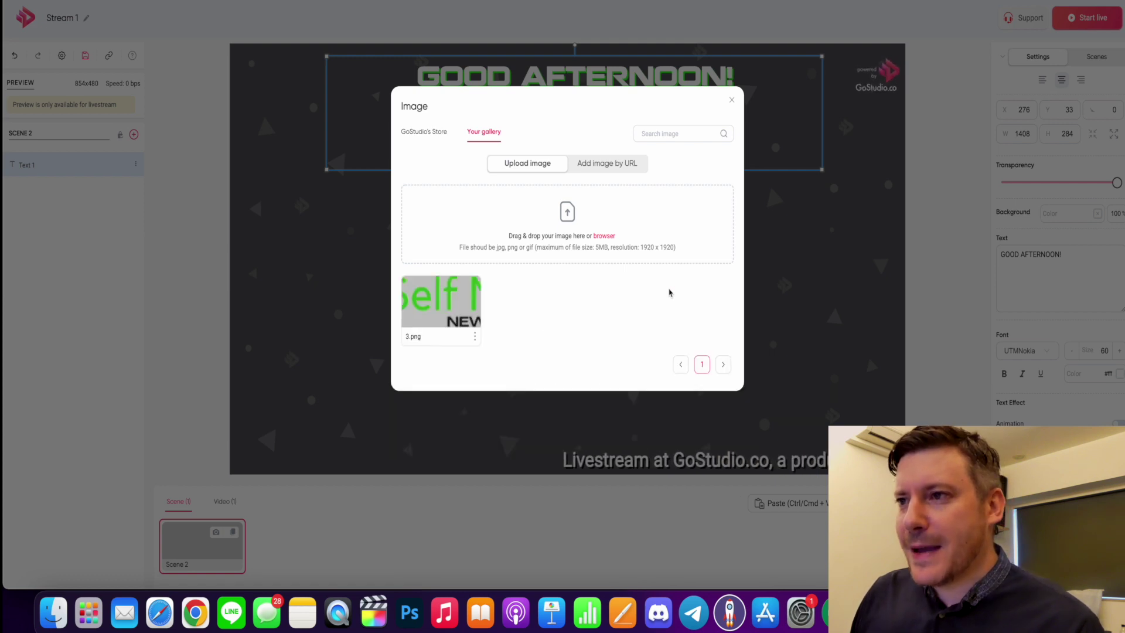
left_click(440, 302)
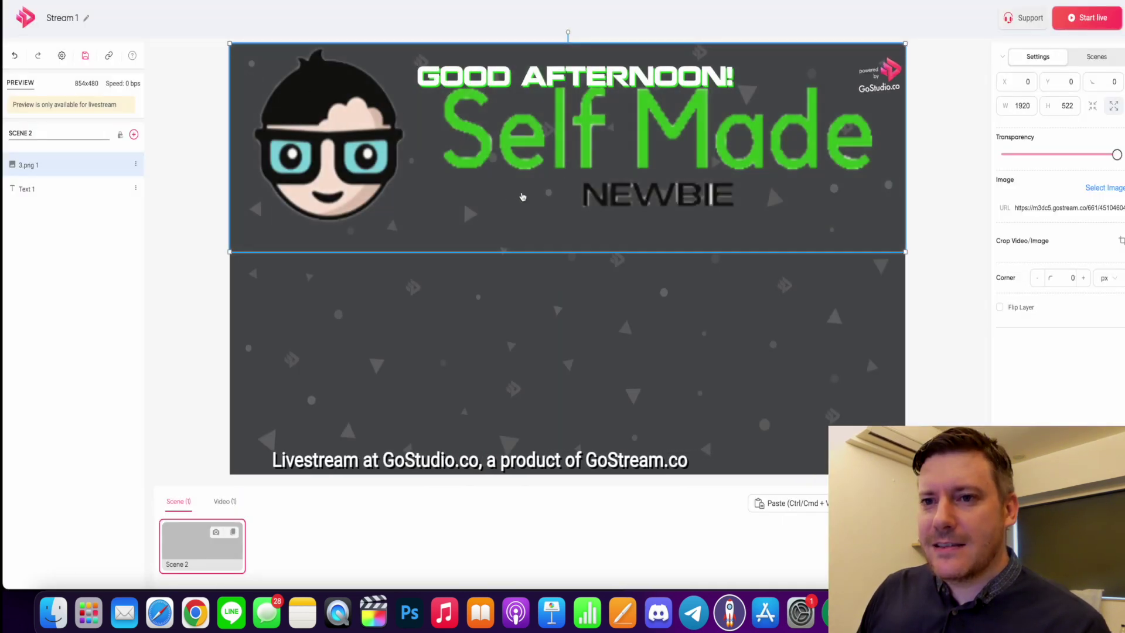
Shrink the logo image to about 581 × 158 and place it in the canvas's lower-left corner.
left_click_drag(532, 274, 538, 395)
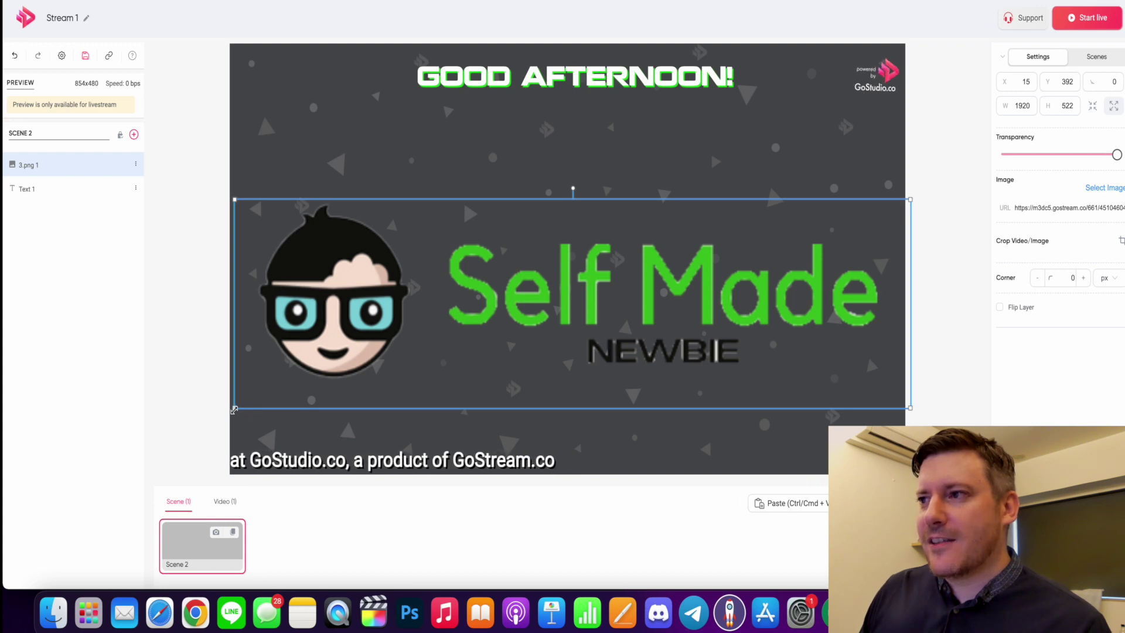
left_click_drag(233, 410, 705, 262)
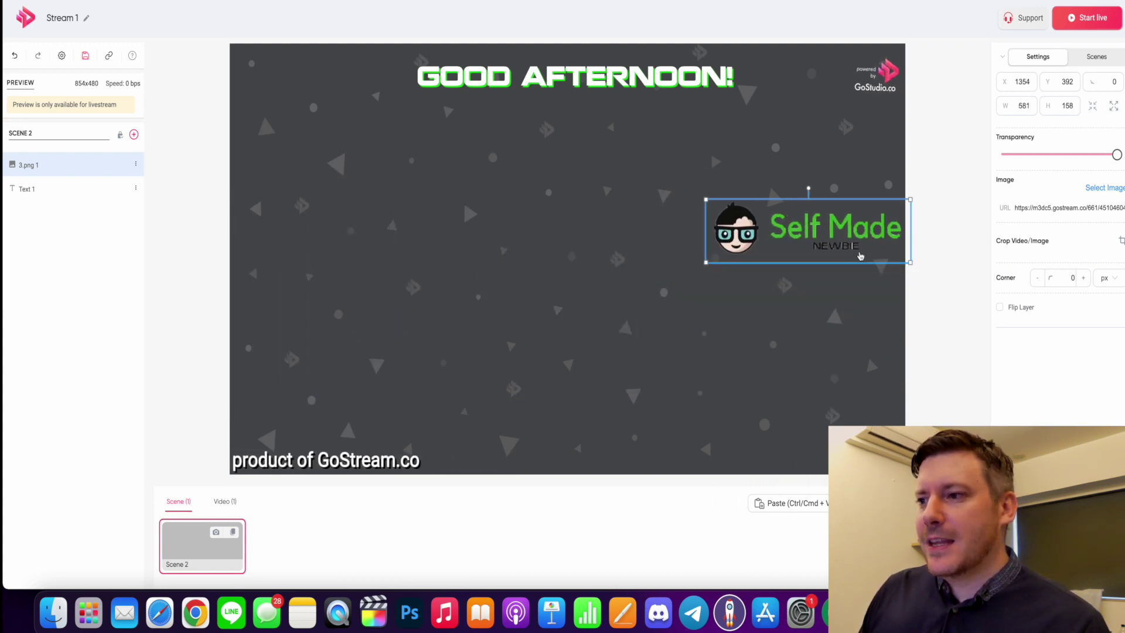
left_click_drag(857, 251, 419, 448)
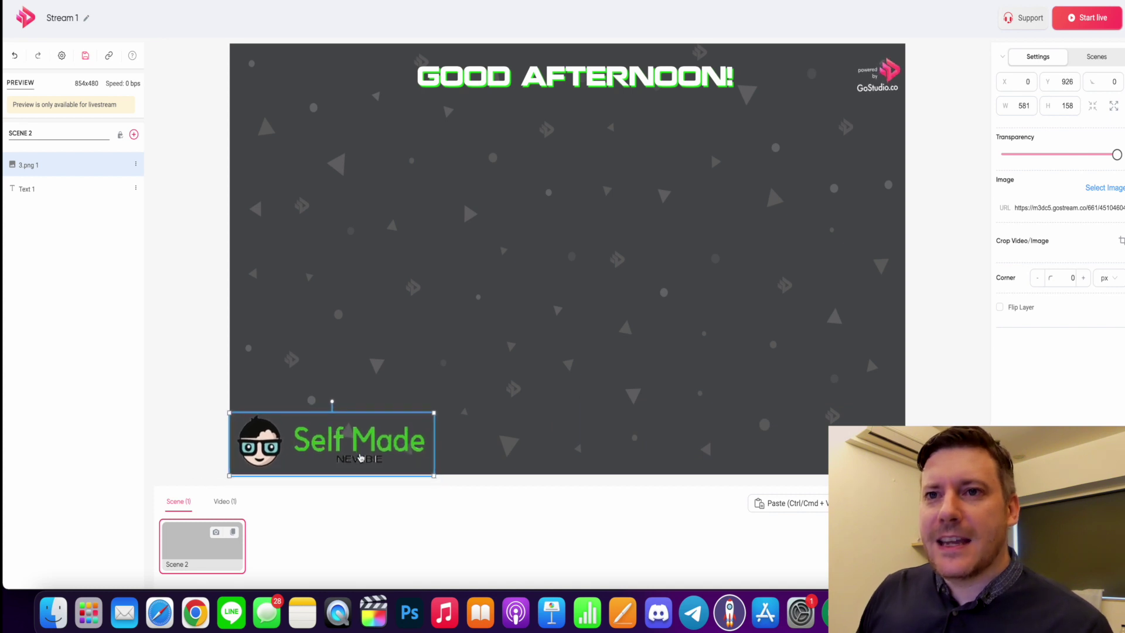
Add two circle shapes to Scene 2, place one just before the greeting text, and copy its layer.
left_click(135, 136)
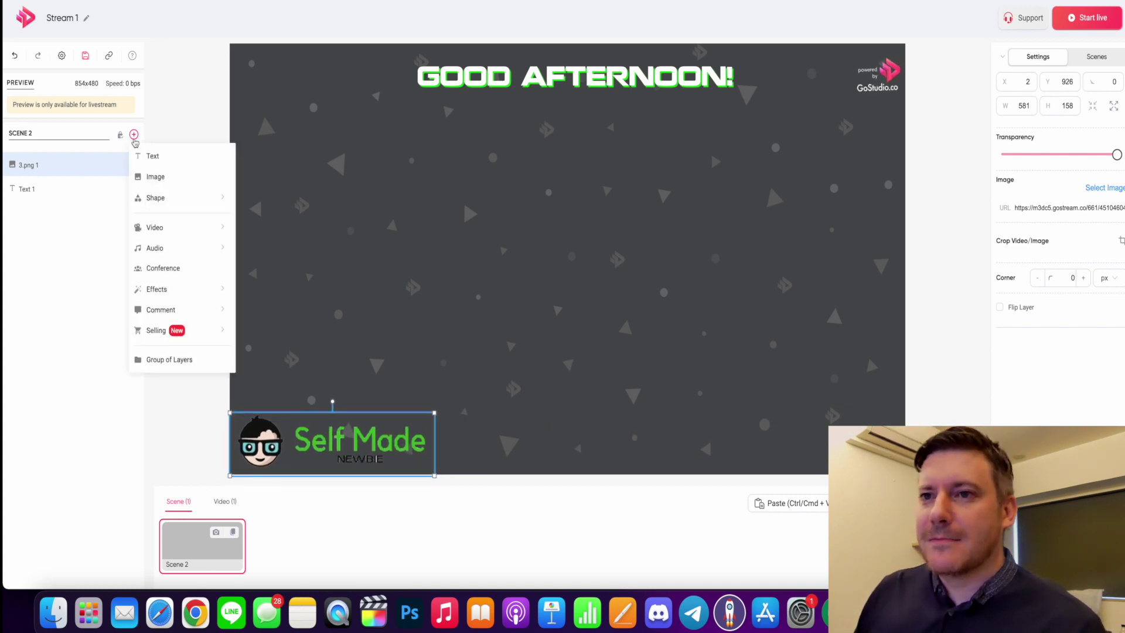
mouse_move(202, 211)
double_click(287, 218)
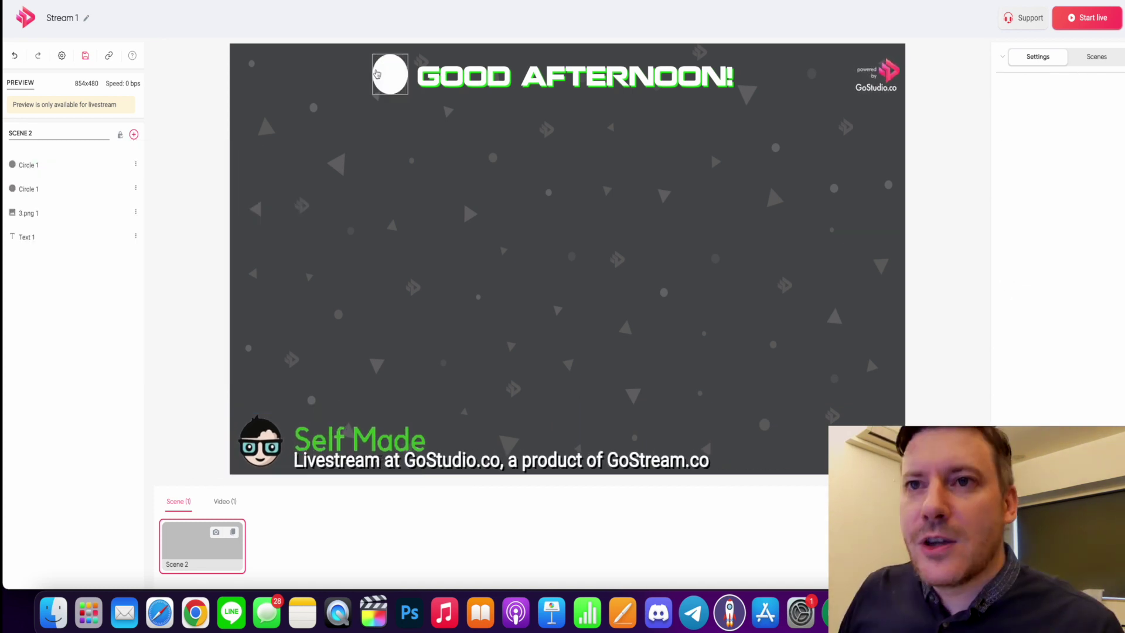
left_click(135, 164)
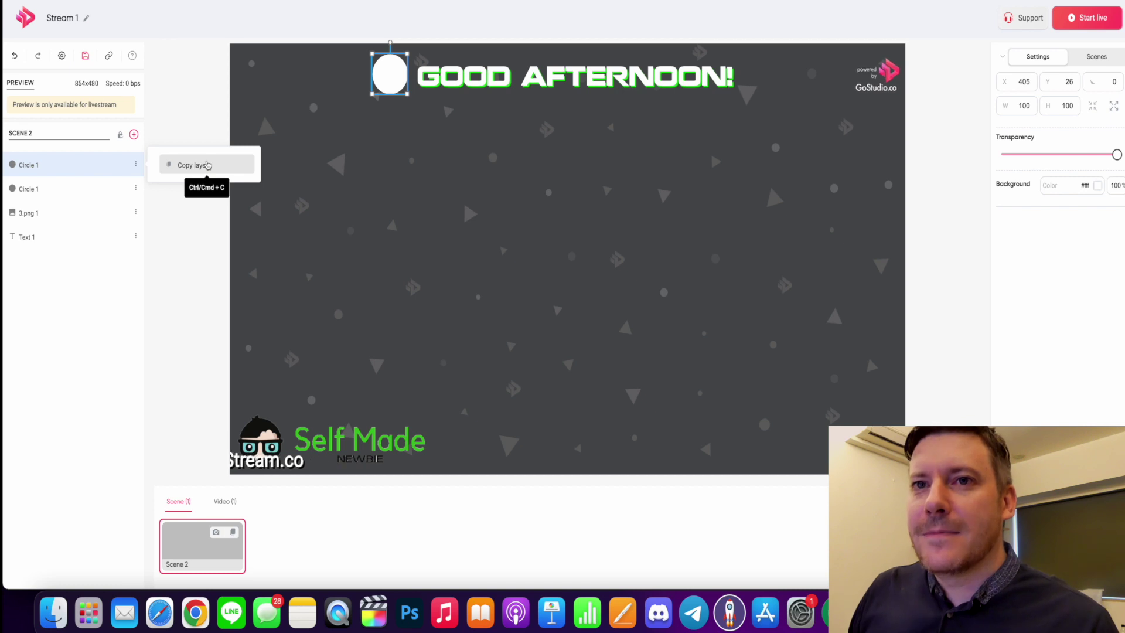
left_click(206, 164)
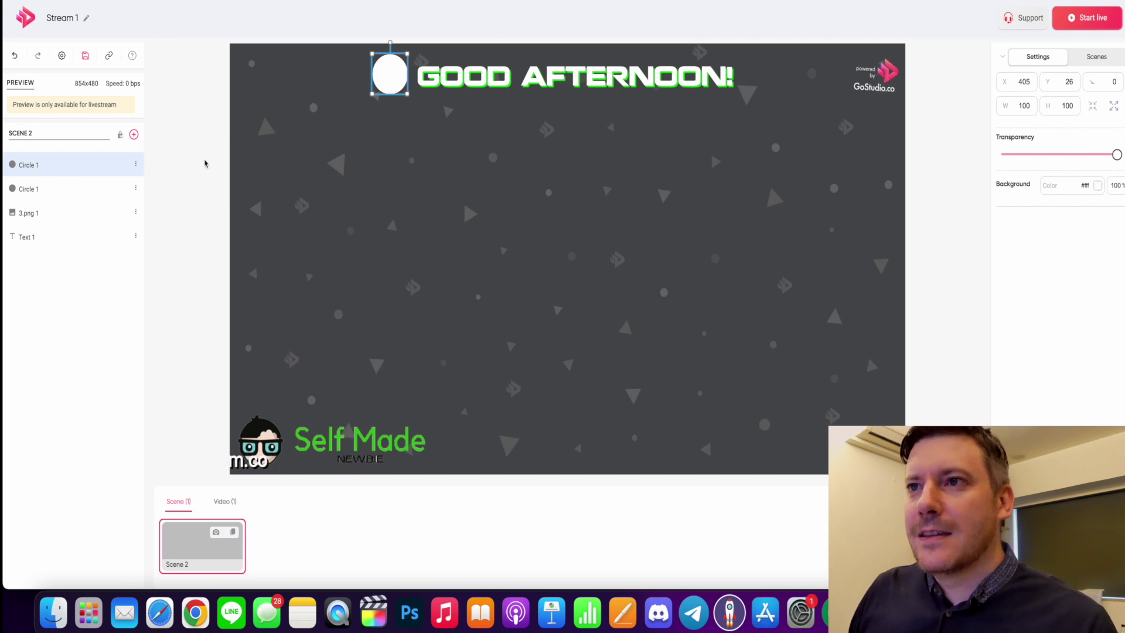
Move the second circle to just after the end of the greeting text.
left_click(68, 188)
left_click_drag(396, 82, 754, 88)
left_click(724, 138)
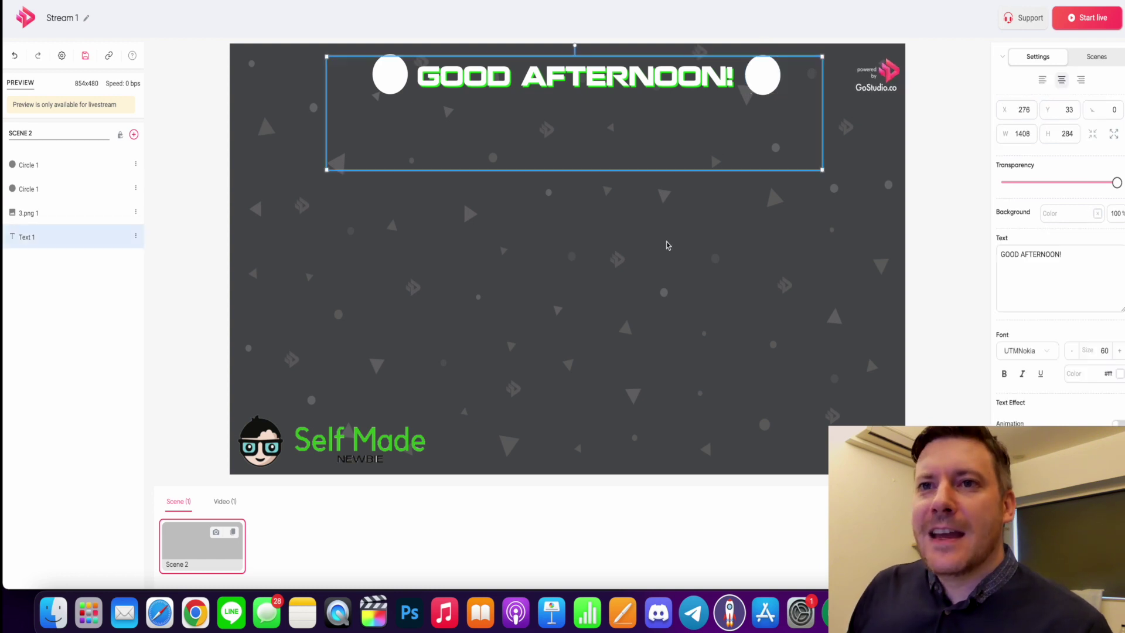
left_click(666, 247)
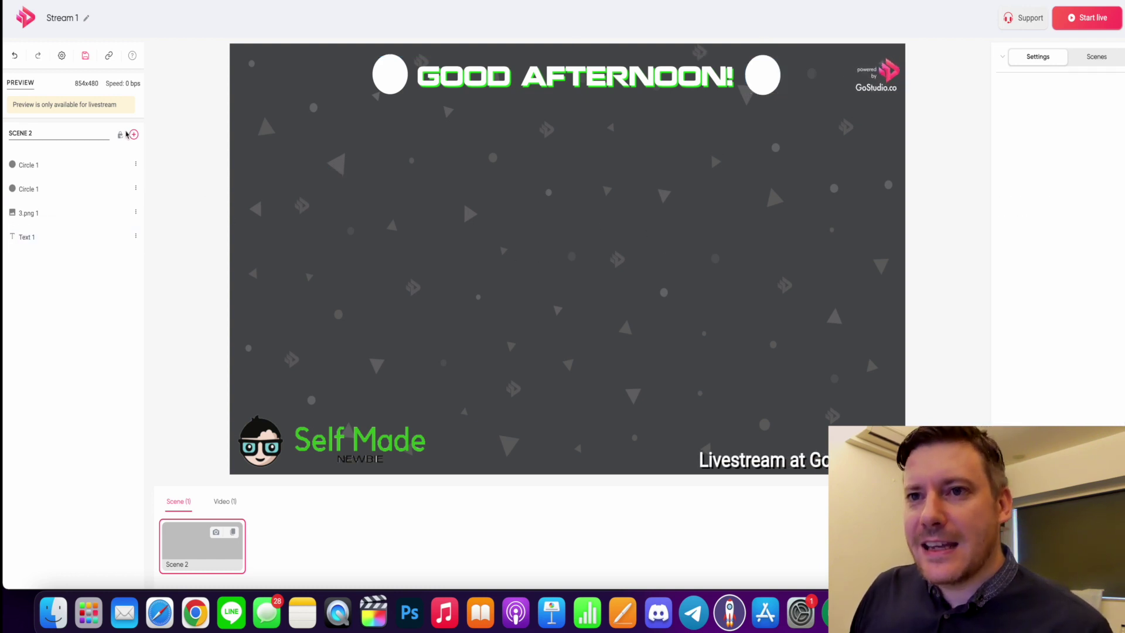
Add a camera layer to Scene 2 using the FaceTime HD Camera at 480p with the default iMac microphone.
left_click(134, 135)
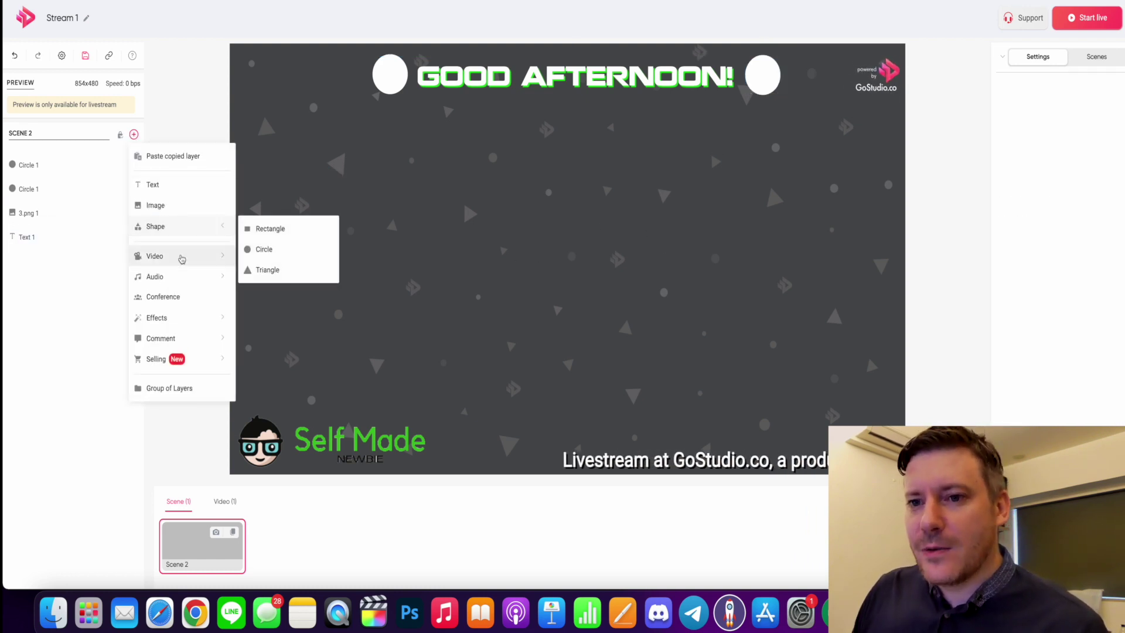
mouse_move(181, 257)
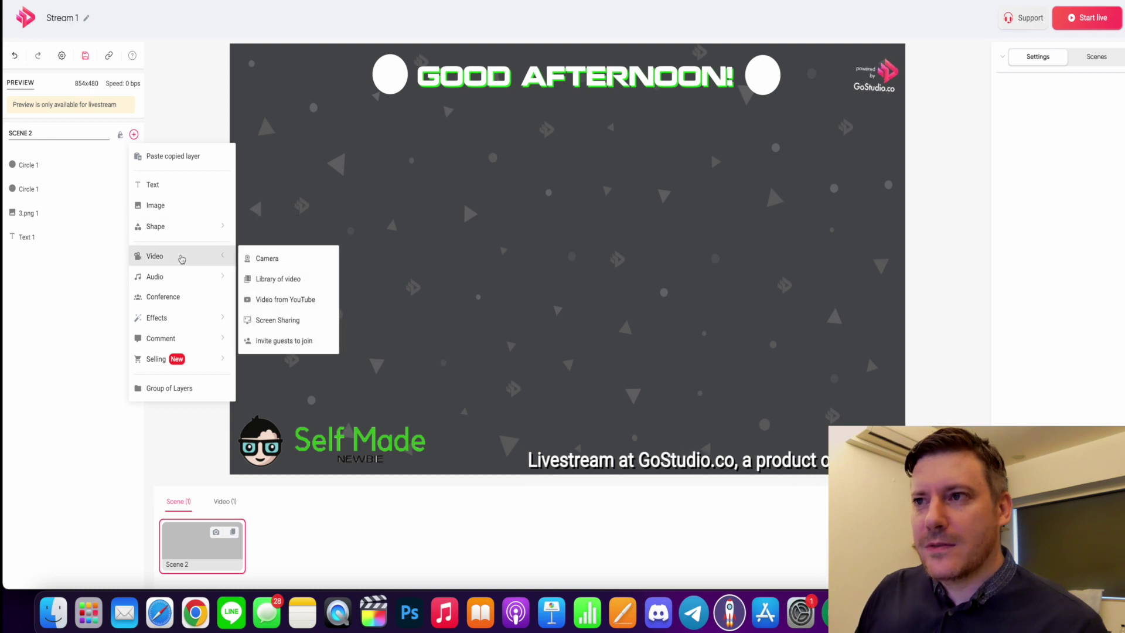
left_click(293, 261)
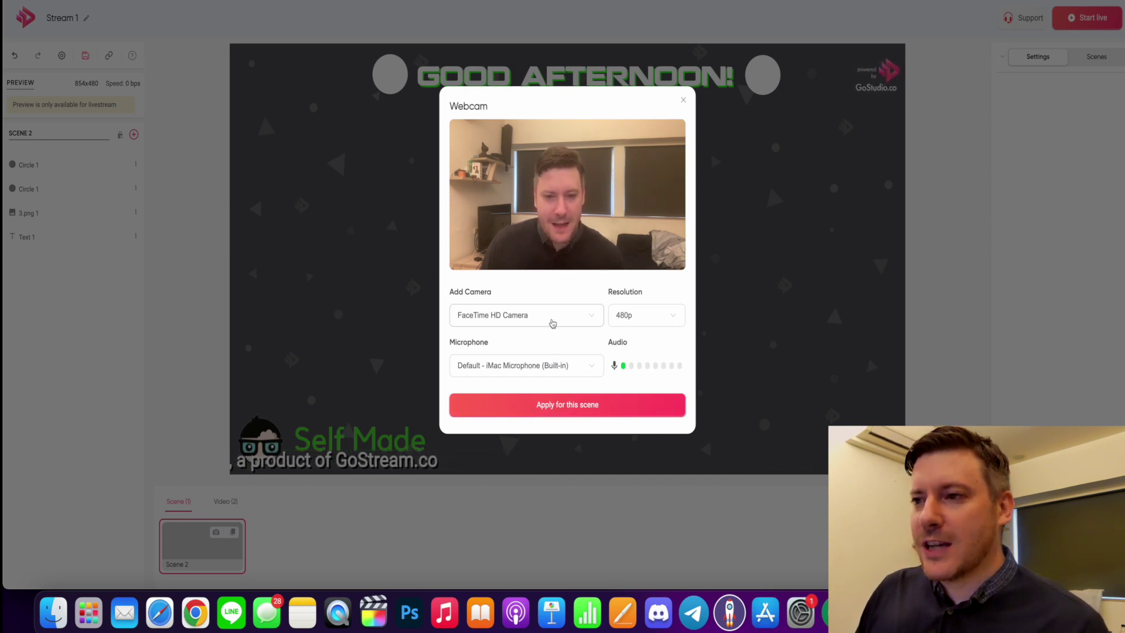
left_click(552, 322)
left_click(553, 321)
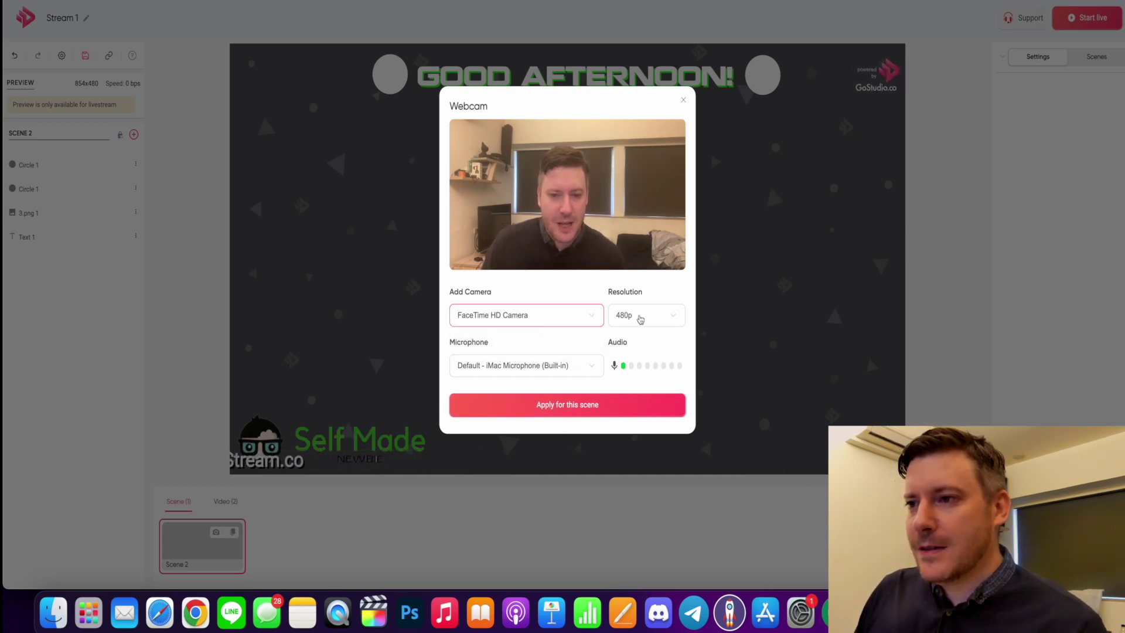
left_click(639, 319)
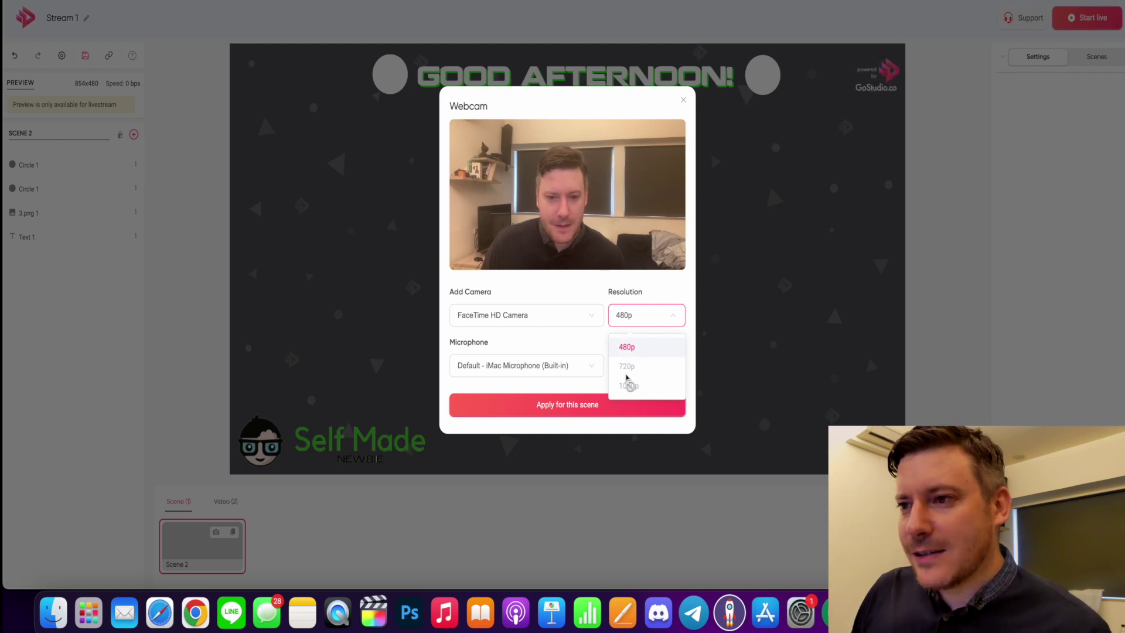
left_click(626, 347)
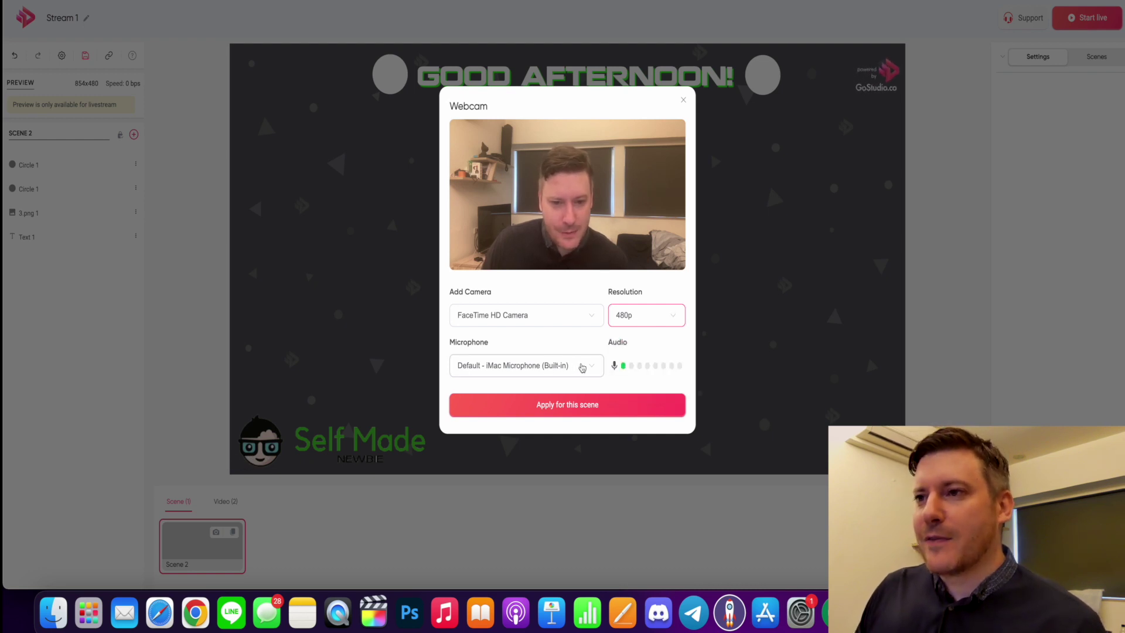
left_click(582, 366)
left_click(579, 366)
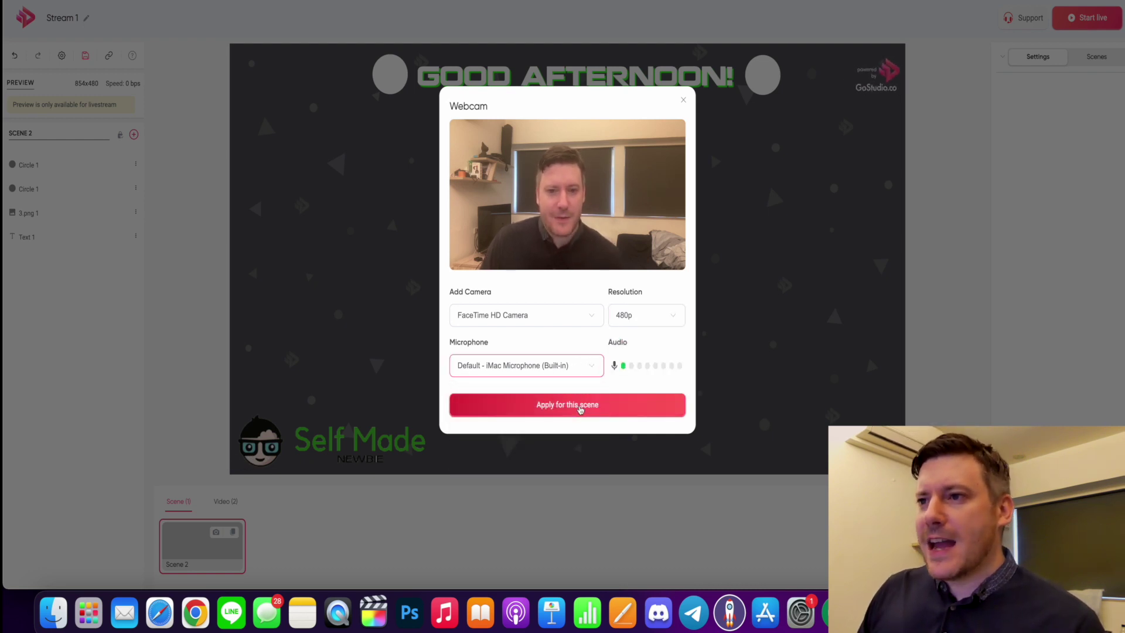
left_click(580, 409)
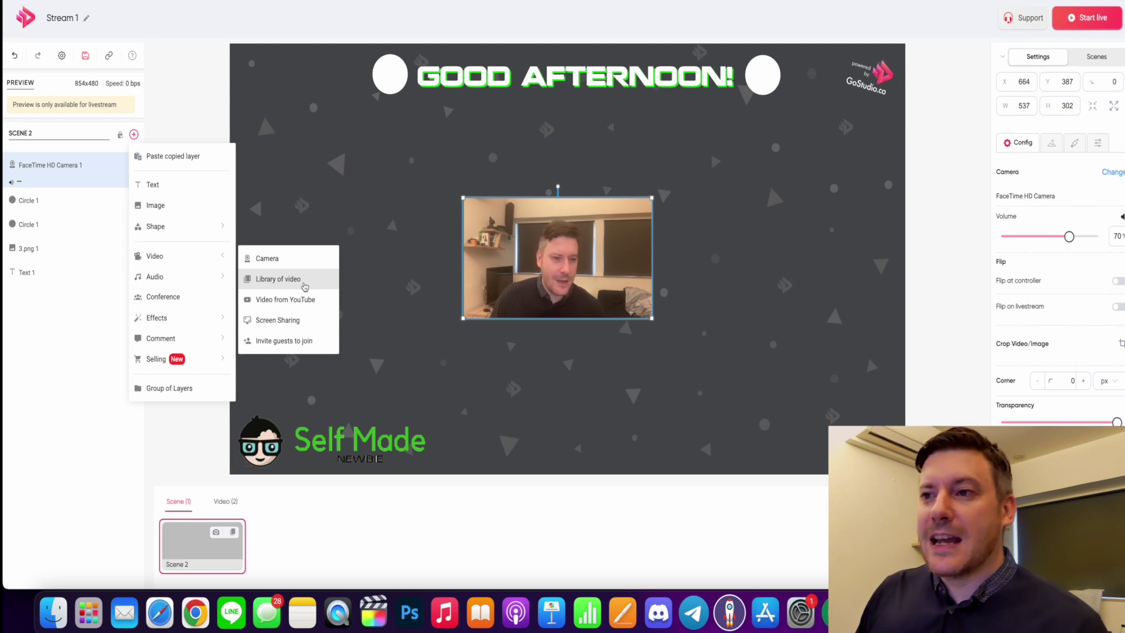
Copy the link of GoStudio's "3 Steps To Create A Conference On Live Stream" YouTube video and add it to Scene 2 as a video layer.
left_click(300, 299)
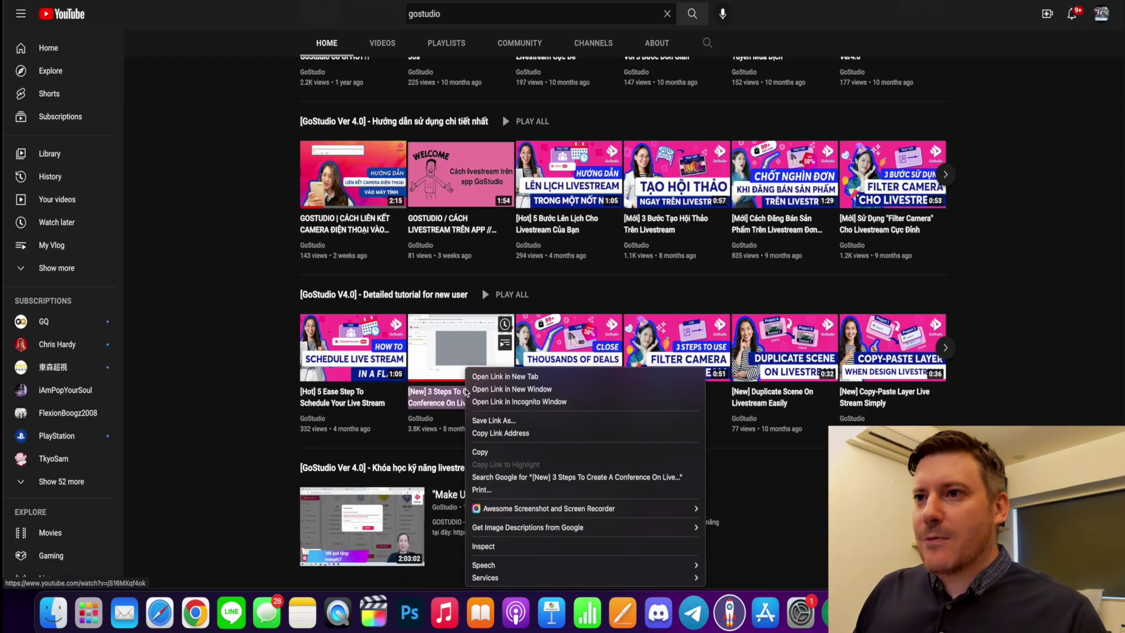
left_click(502, 435)
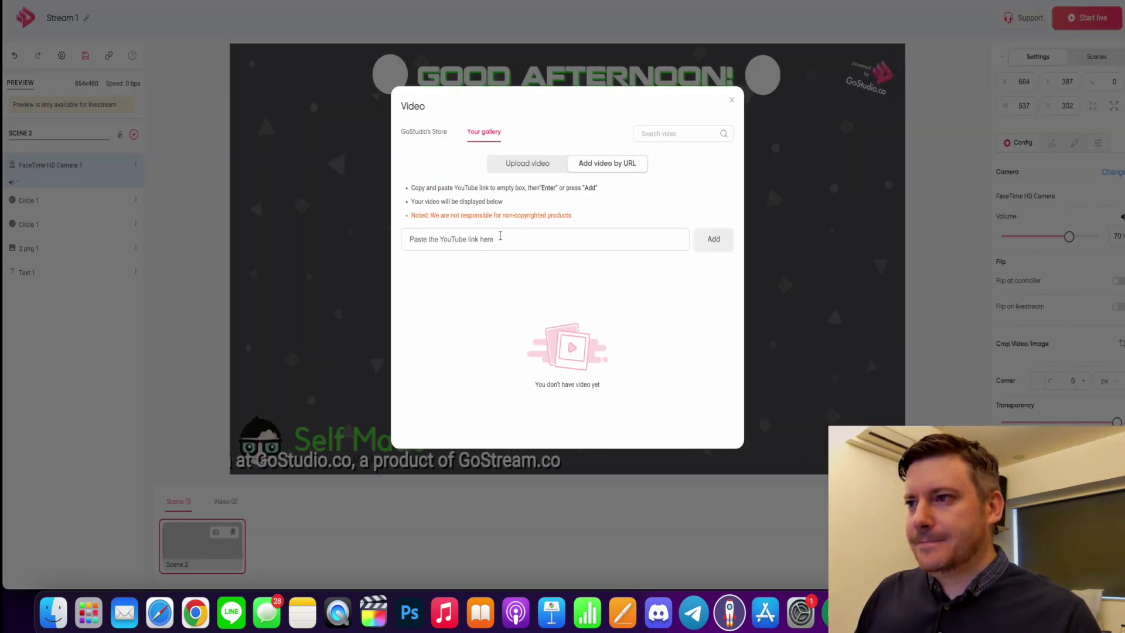
left_click(502, 238)
key("super+v")
left_click(713, 239)
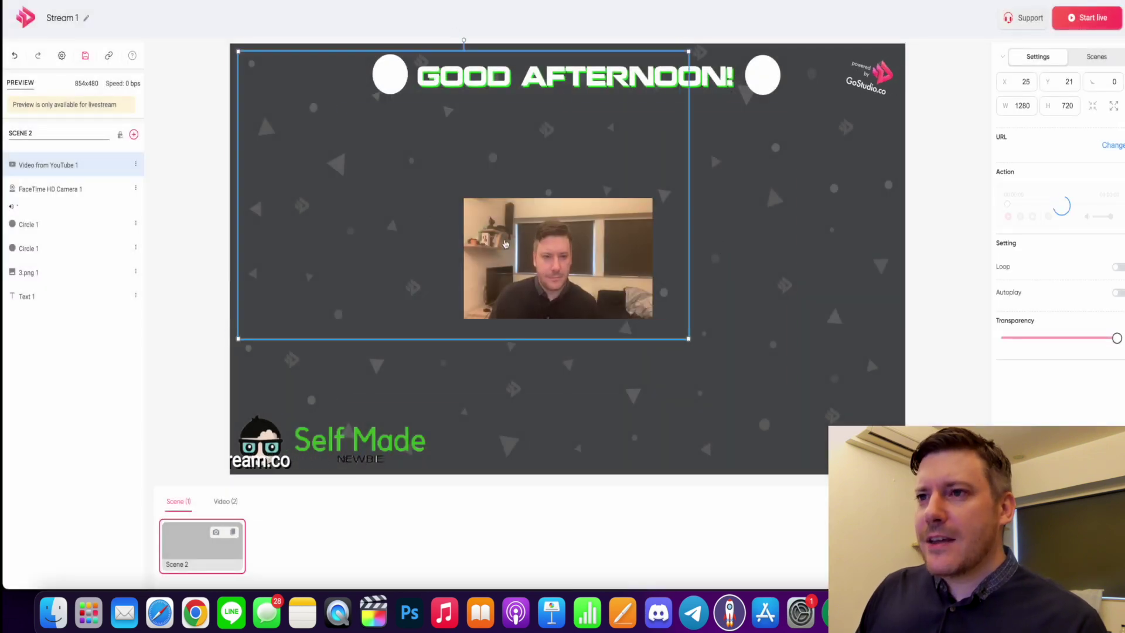
Shrink the YouTube video to about 581 × 397 beside the camera layer, and move the camera to about X 229, Y 276.
left_click_drag(495, 229, 628, 308)
left_click_drag(813, 409, 573, 281)
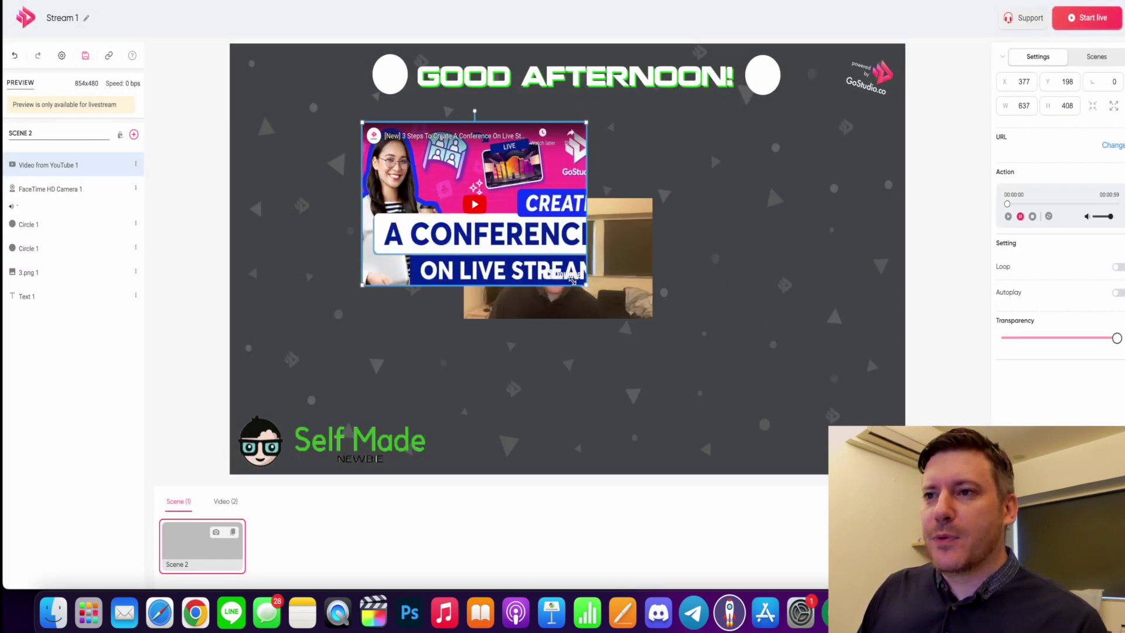
left_click_drag(466, 201, 778, 277)
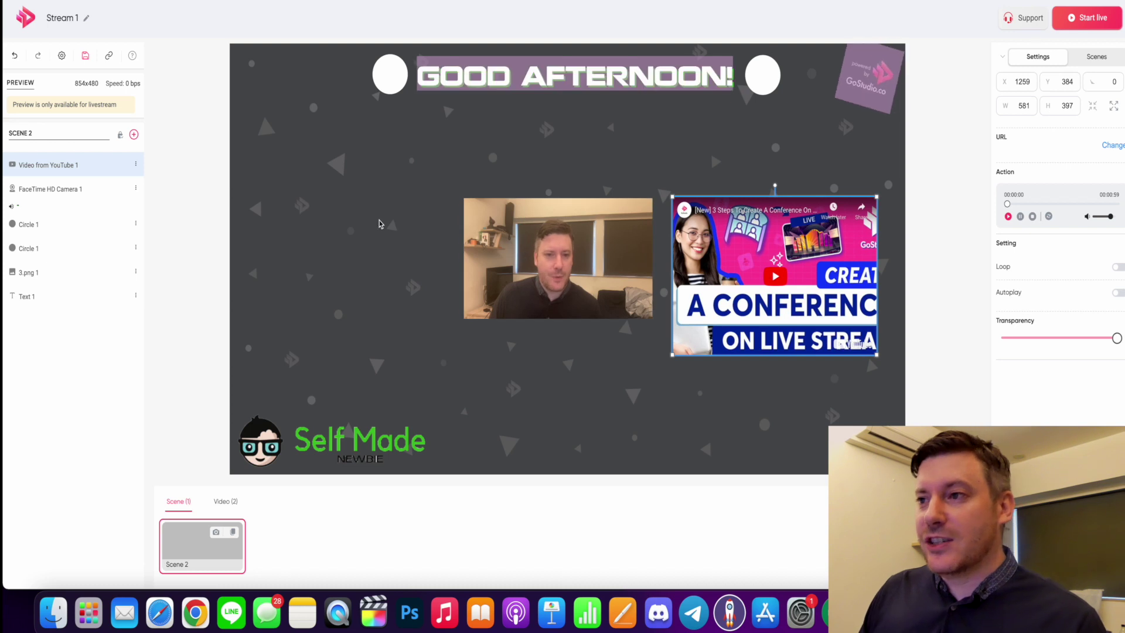
left_click(588, 260)
left_click_drag(587, 261, 434, 216)
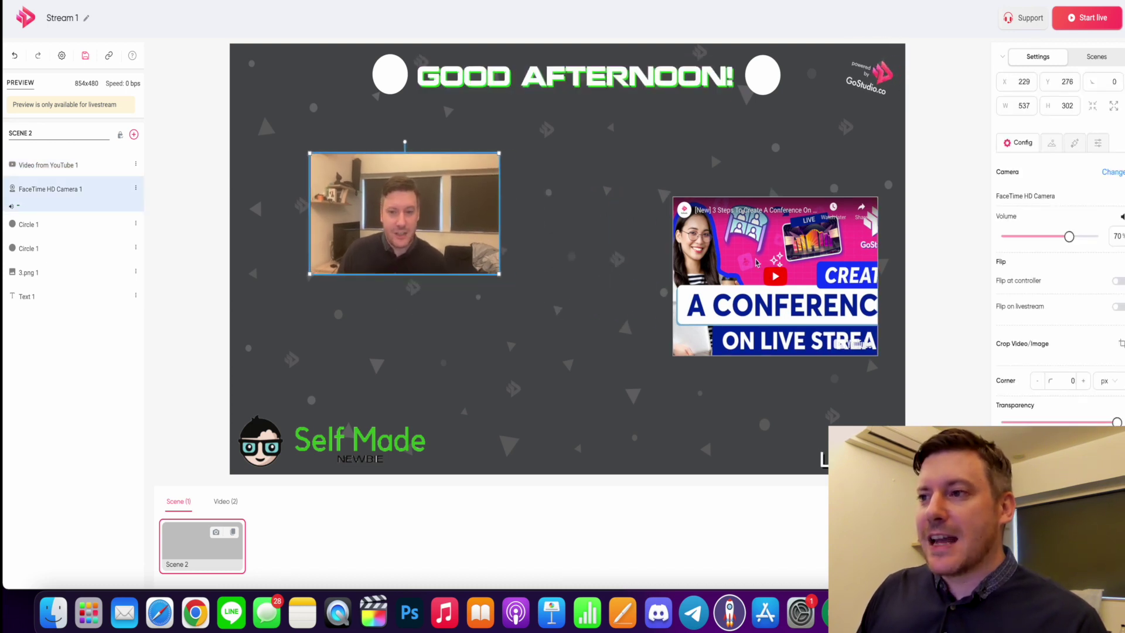
Move the YouTube video to about X 847, Y 251 and enlarge it to about 1006 × 521.
left_click(717, 253)
left_click_drag(717, 253, 570, 198)
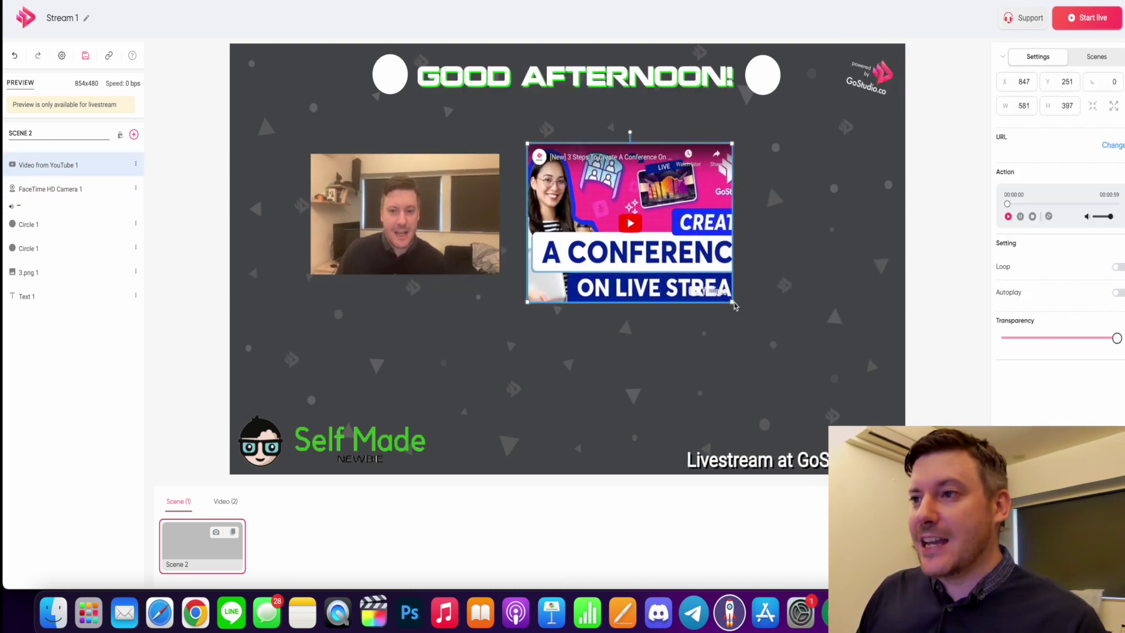
left_click_drag(734, 305, 881, 351)
left_click(134, 135)
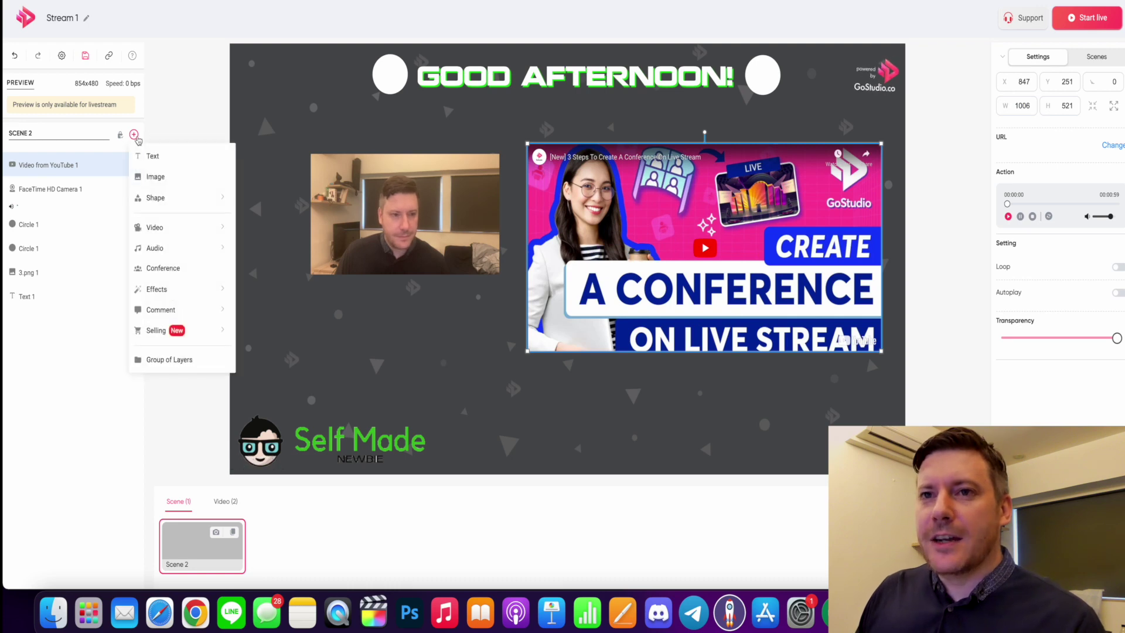
left_click(134, 135)
left_click(731, 102)
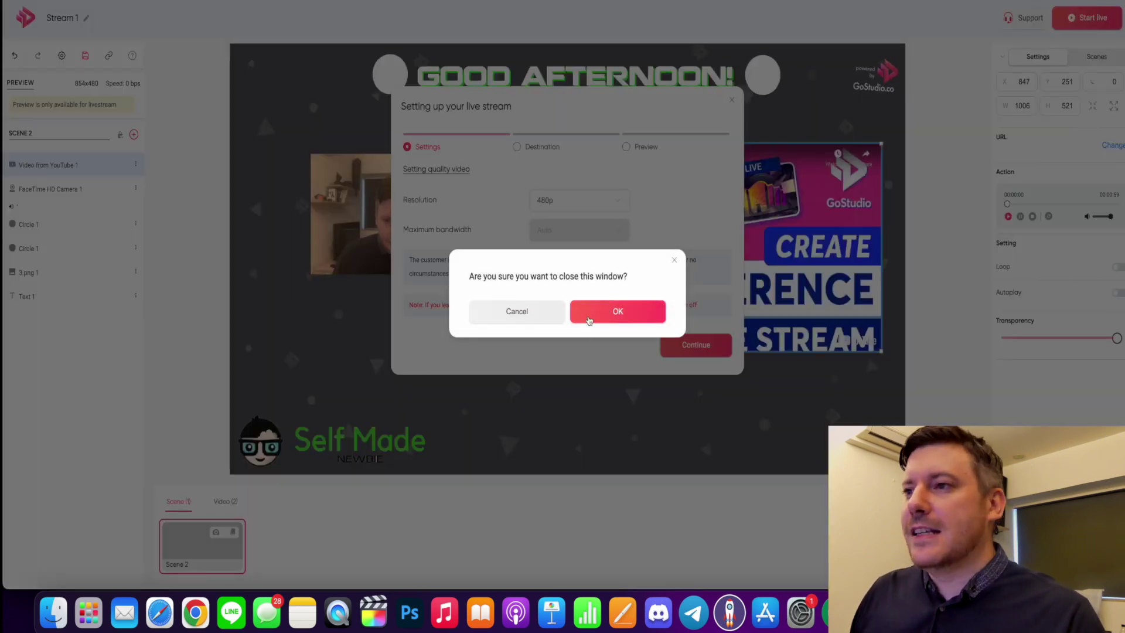
left_click(589, 318)
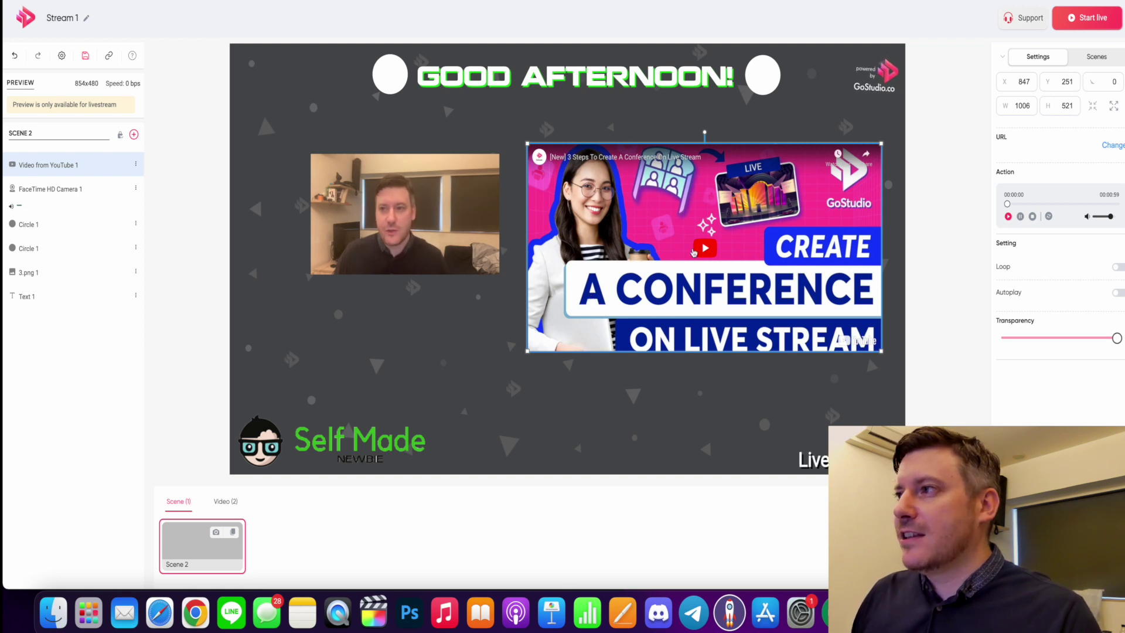
Open the live stream setup and continue to the destination settings with the resolution at 480p.
left_click(1089, 24)
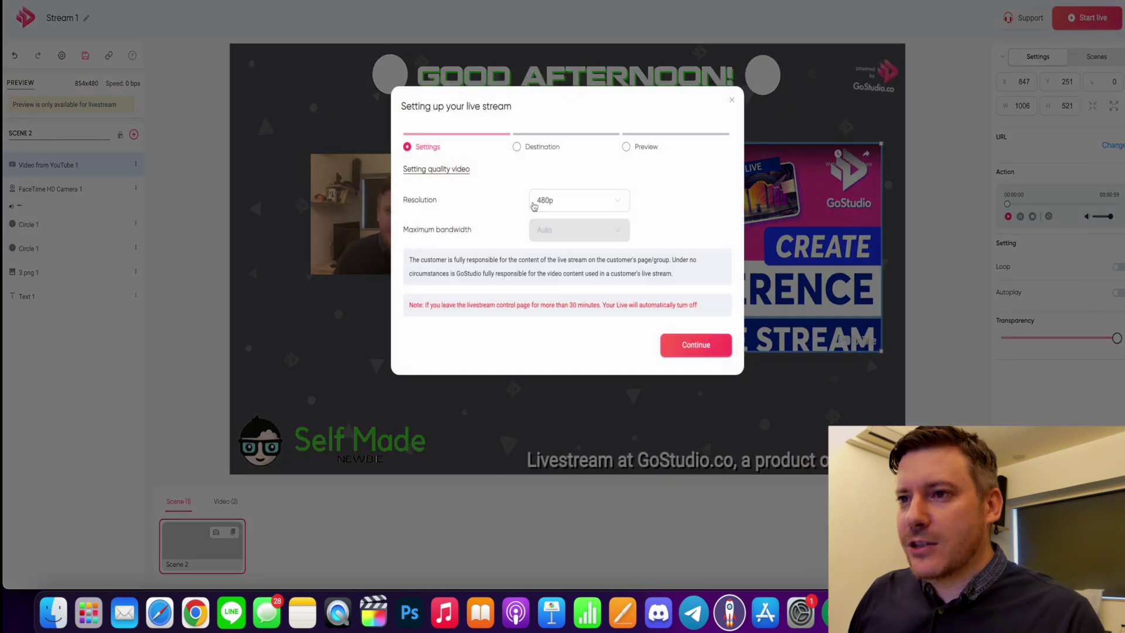
left_click(561, 203)
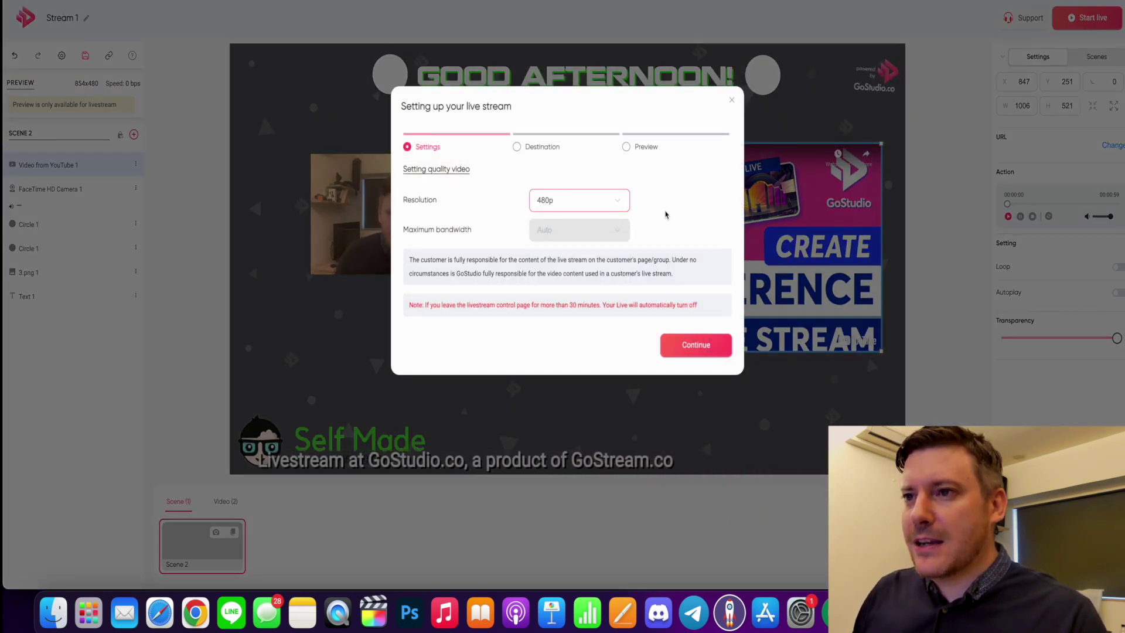
left_click(690, 347)
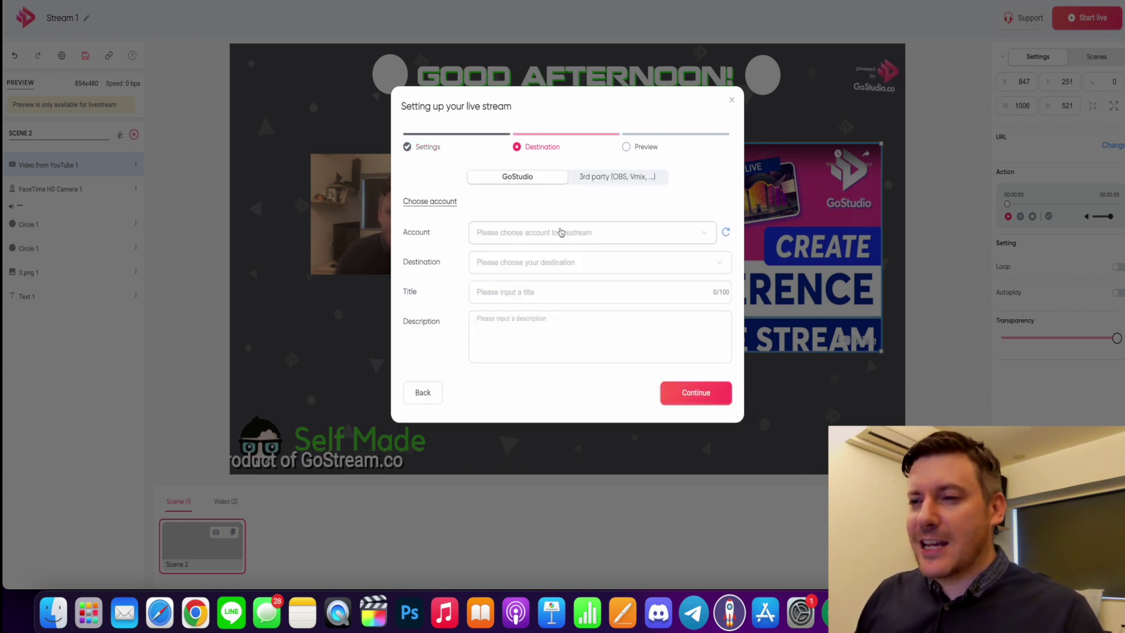
Add the existing FUNKBOXOPEDIA YouTube account as the stream destination, with the title "Testing 123" and the description "Test stream".
left_click(591, 233)
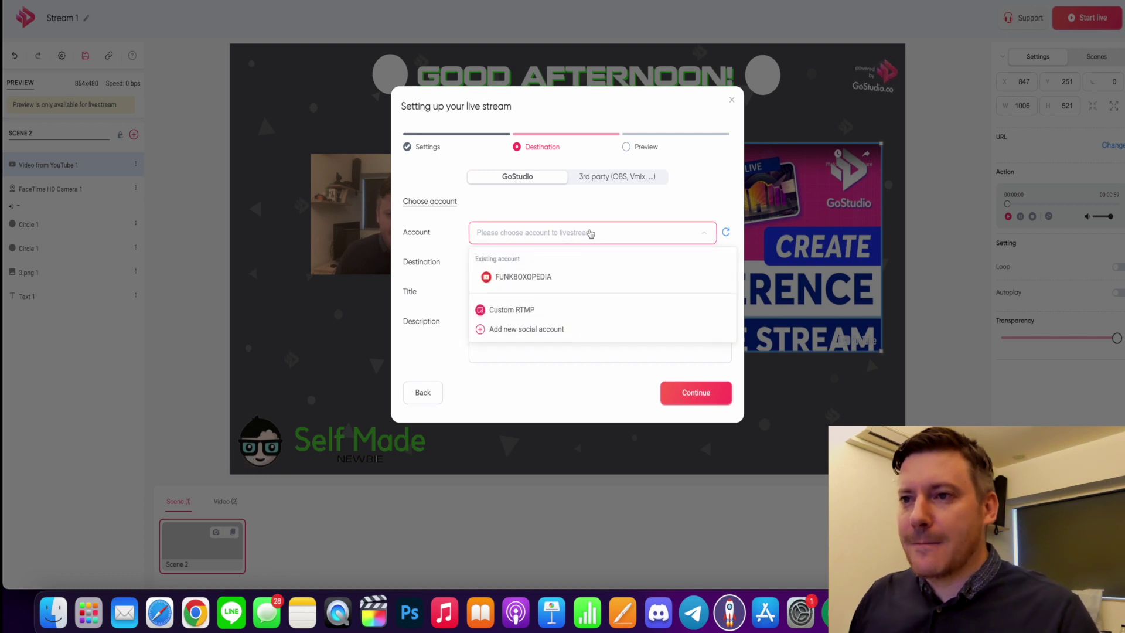
left_click(563, 270)
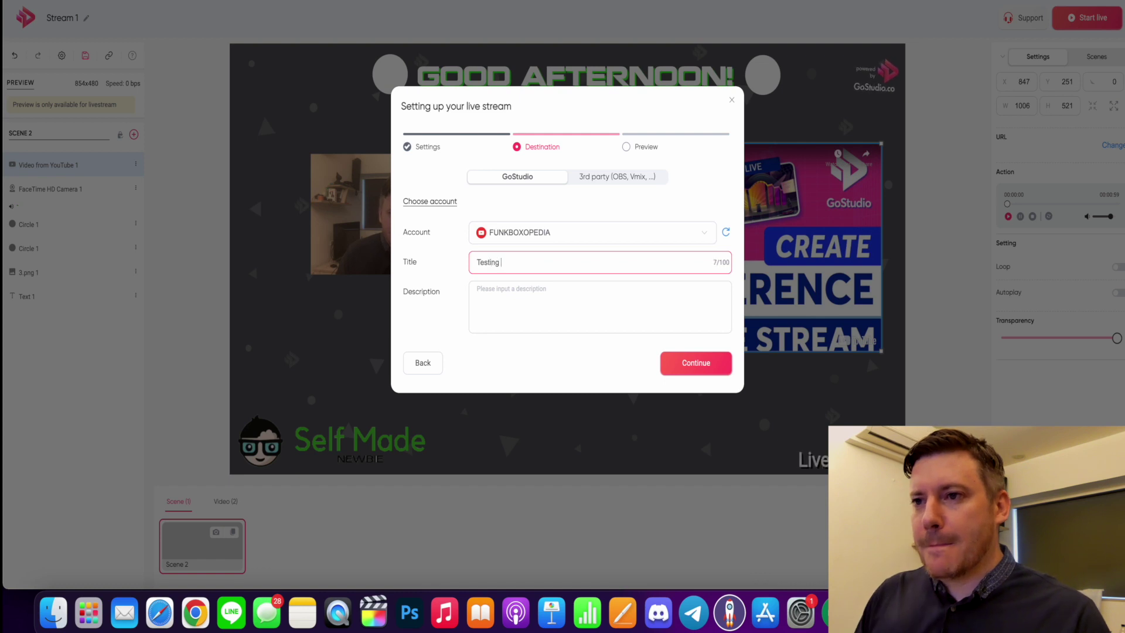
left_click(577, 302)
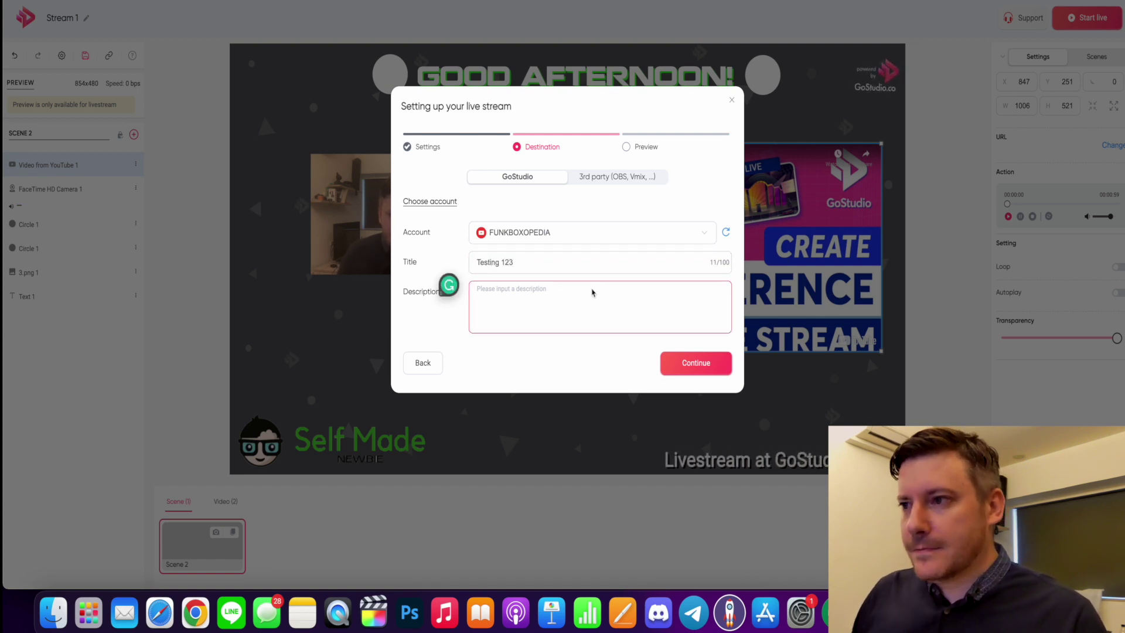
type("Test stream")
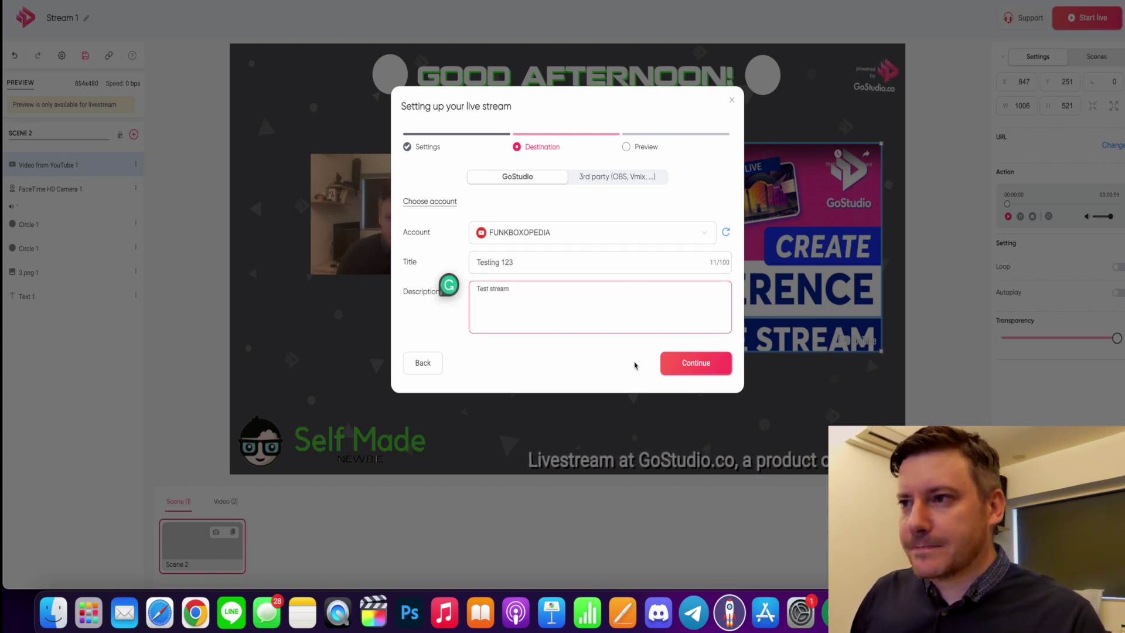
left_click(694, 363)
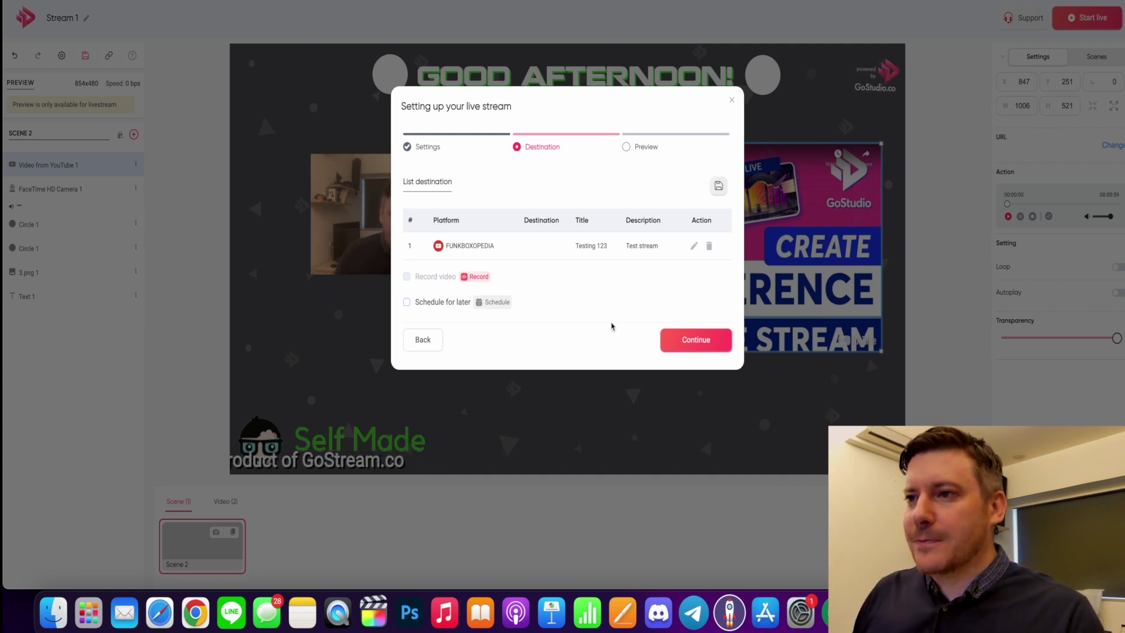
Confirm the destination configuration and start the livestream from its preview.
left_click(686, 339)
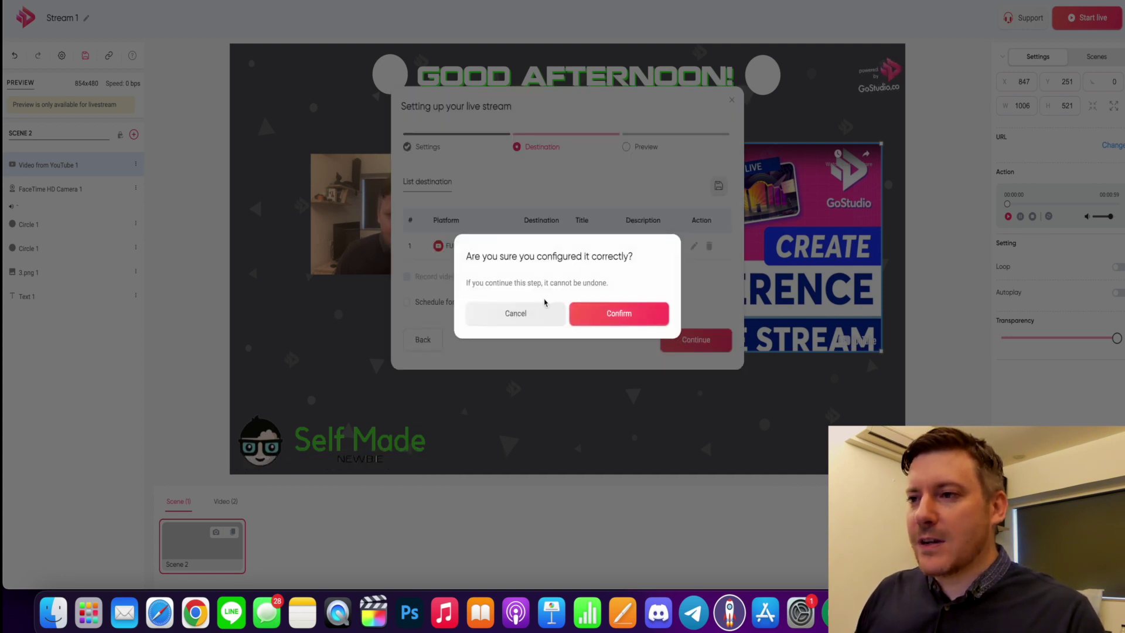
left_click(577, 316)
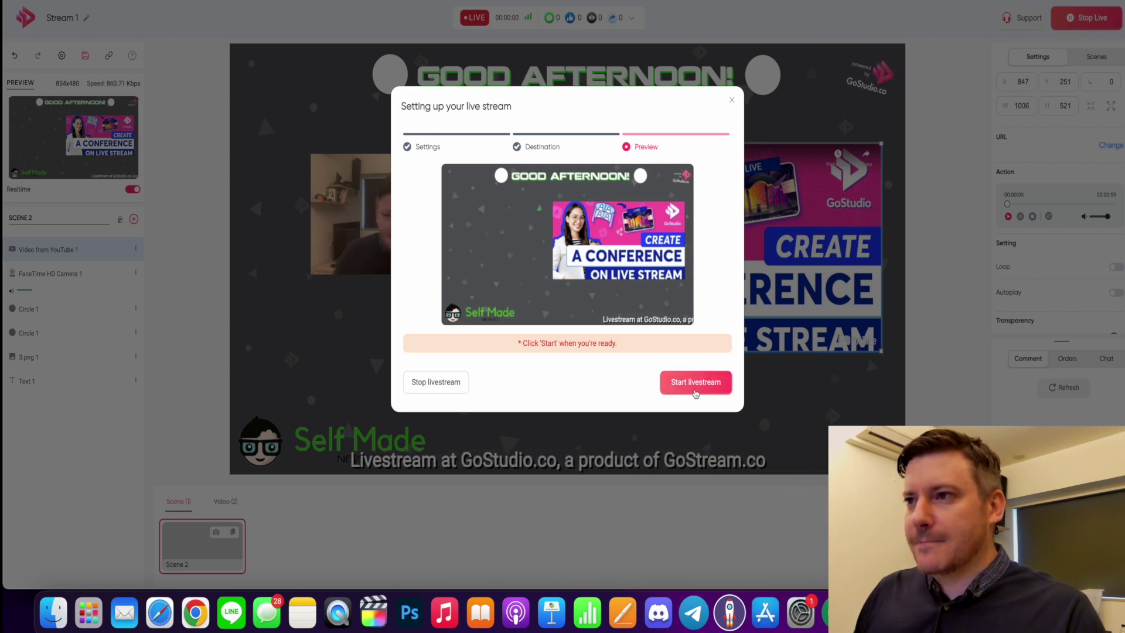
left_click(696, 388)
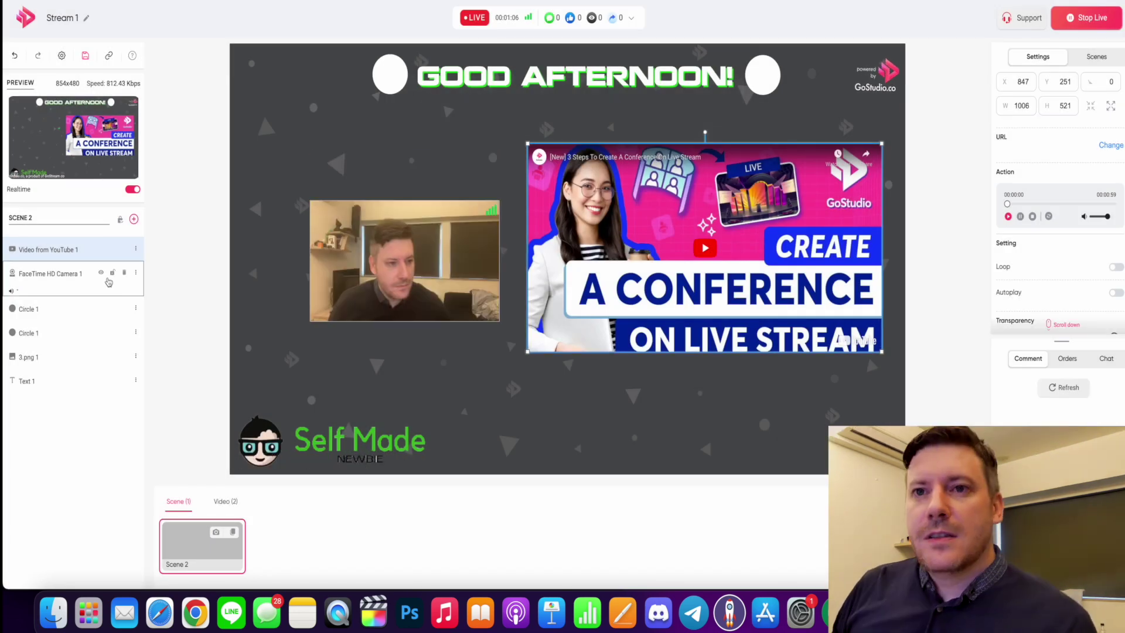
Delete the YouTube video layer from Scene 2 and move the camera to about X 521, Y 280.
left_click(135, 250)
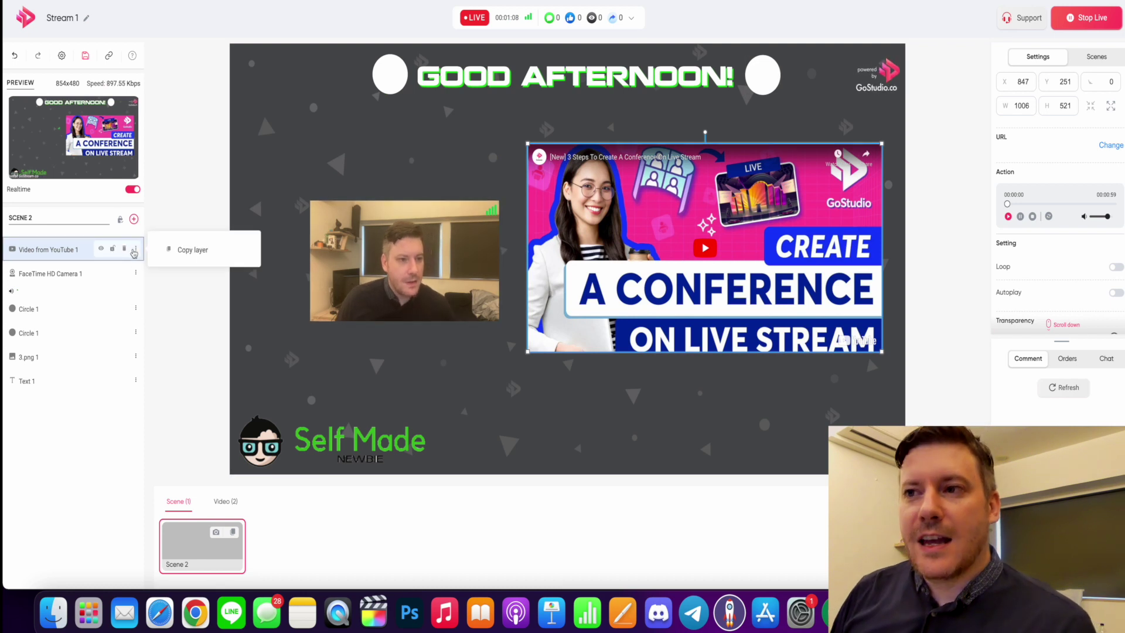
left_click(124, 249)
left_click_drag(432, 246, 551, 194)
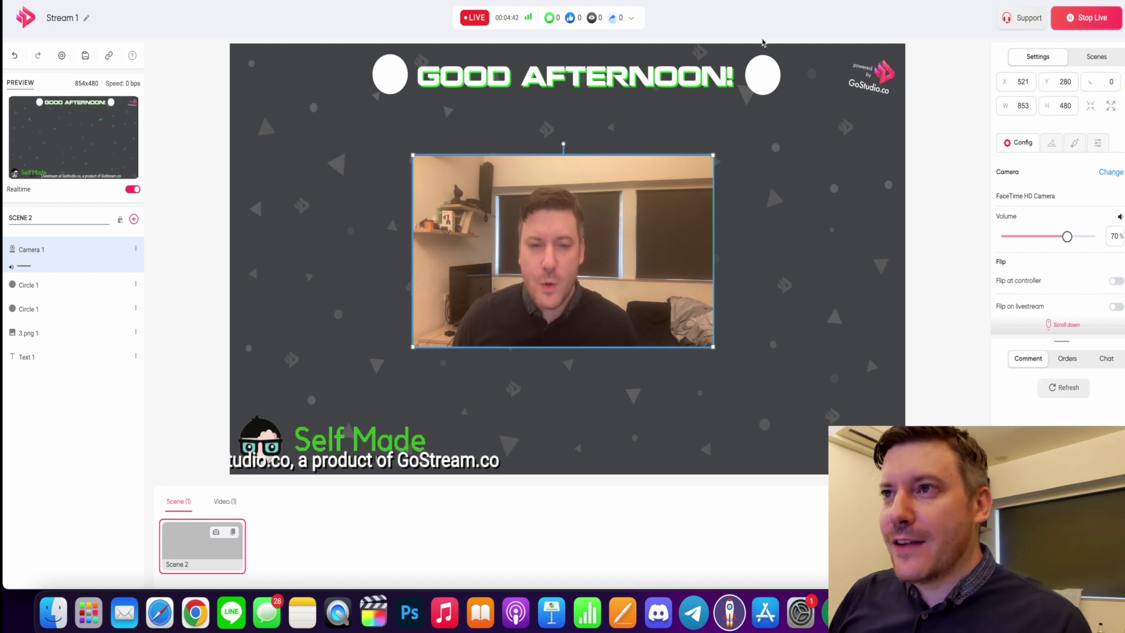
Examine the livestream's statistics, scene list, comments, orders and chat, refreshing the comments along the way.
left_click(631, 18)
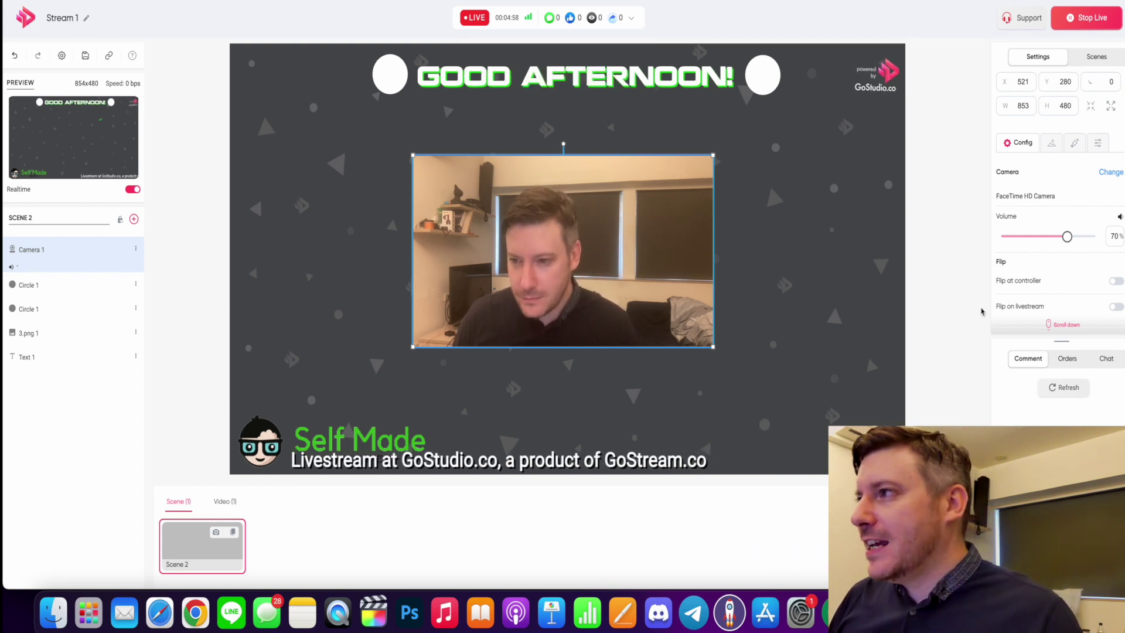
left_click(1094, 57)
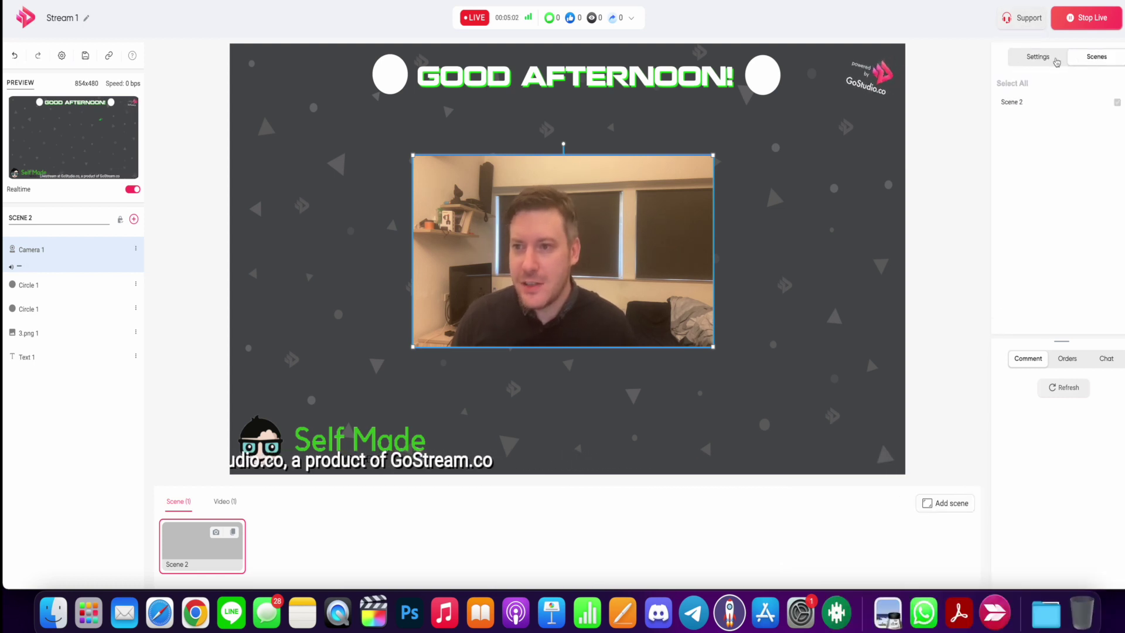
left_click(1055, 62)
left_click(1106, 358)
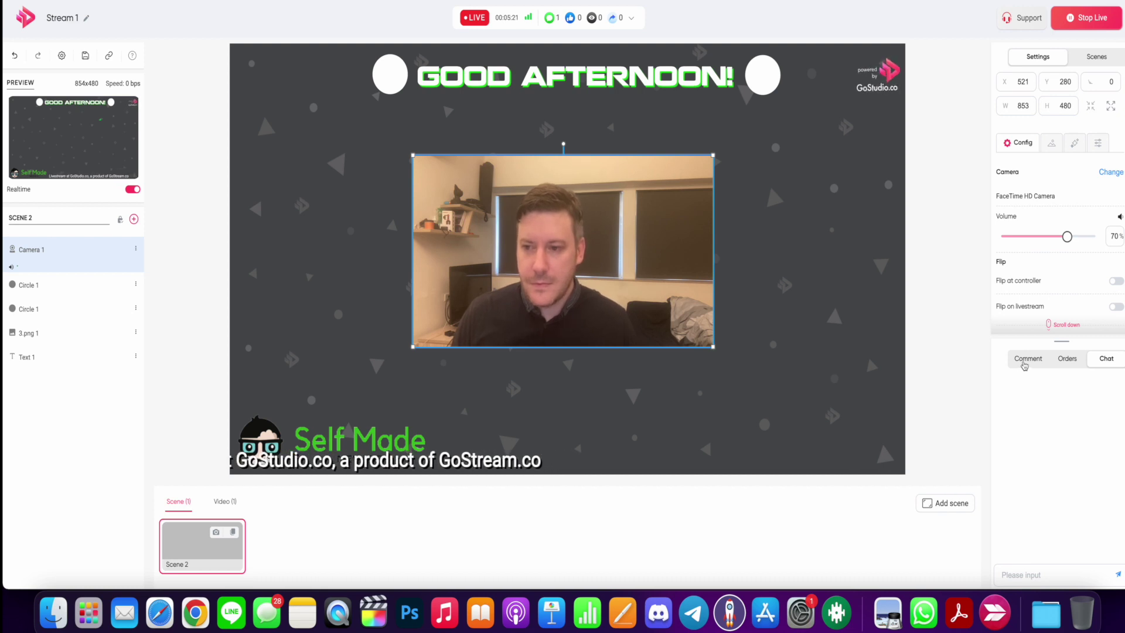
left_click(1023, 364)
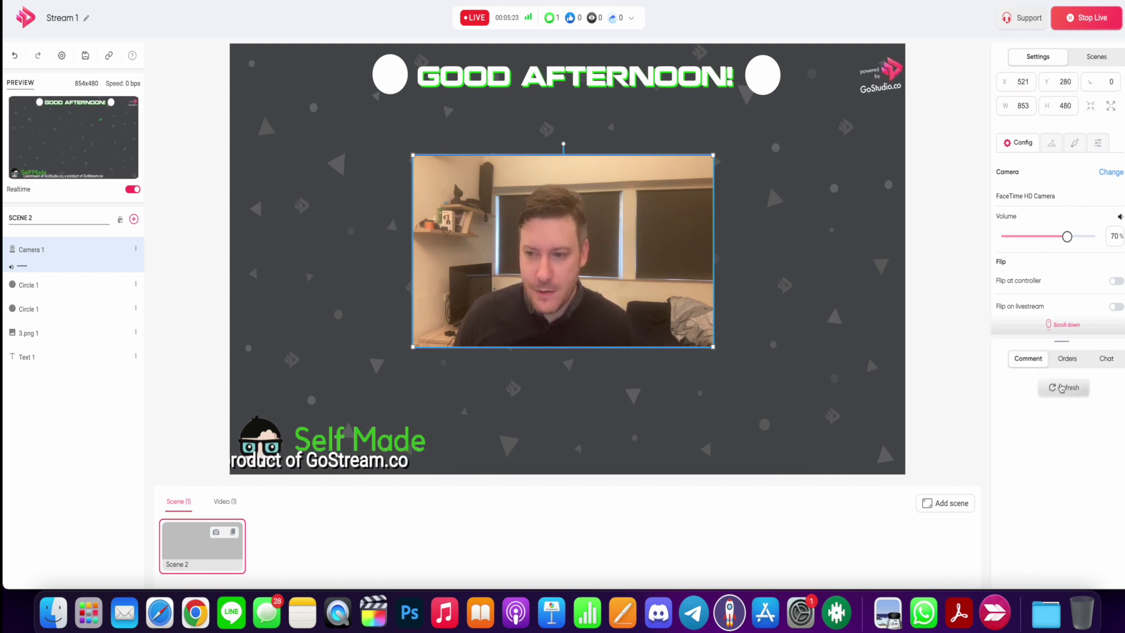
left_click(1065, 388)
left_click(1068, 363)
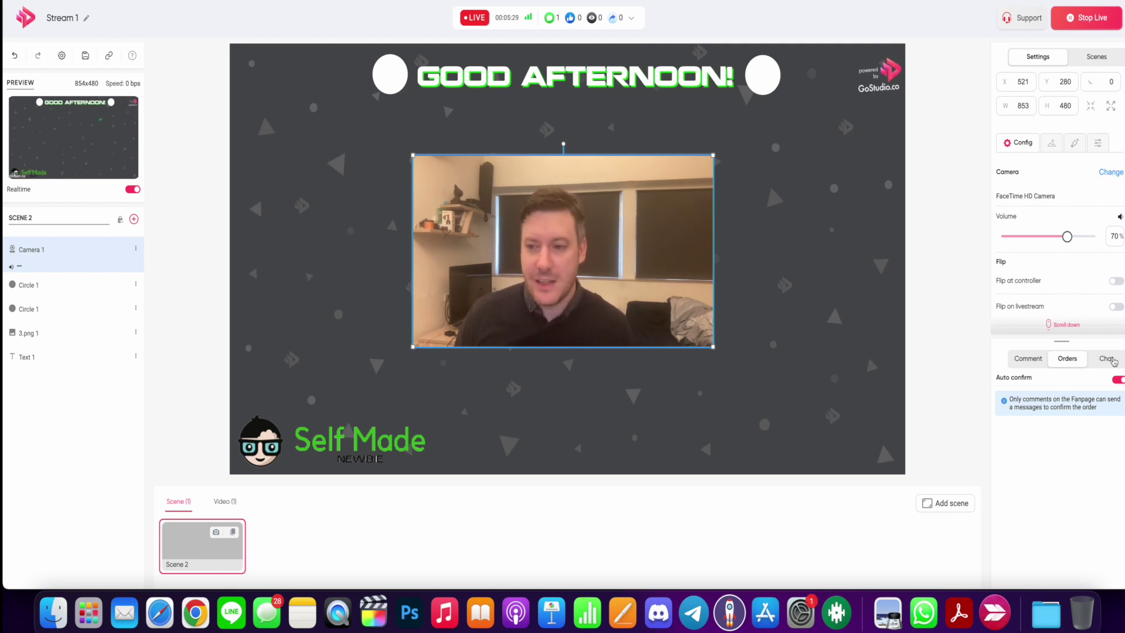
left_click(1113, 360)
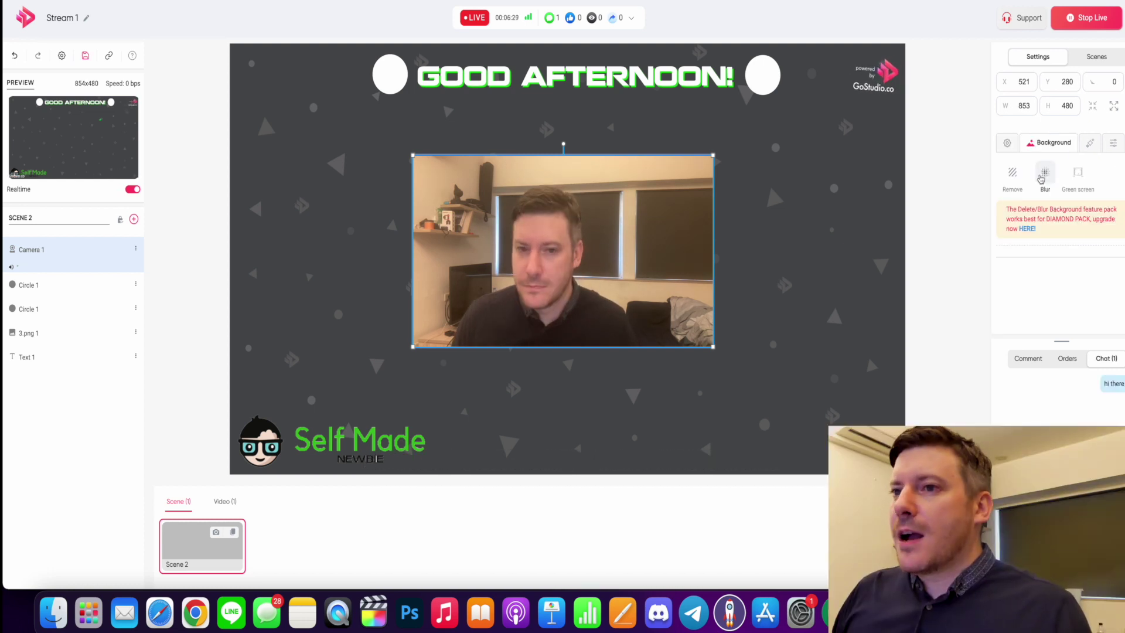
Try the Blur, Remove and Green screen background effects on the camera layer and settle on Blur.
left_click(1041, 176)
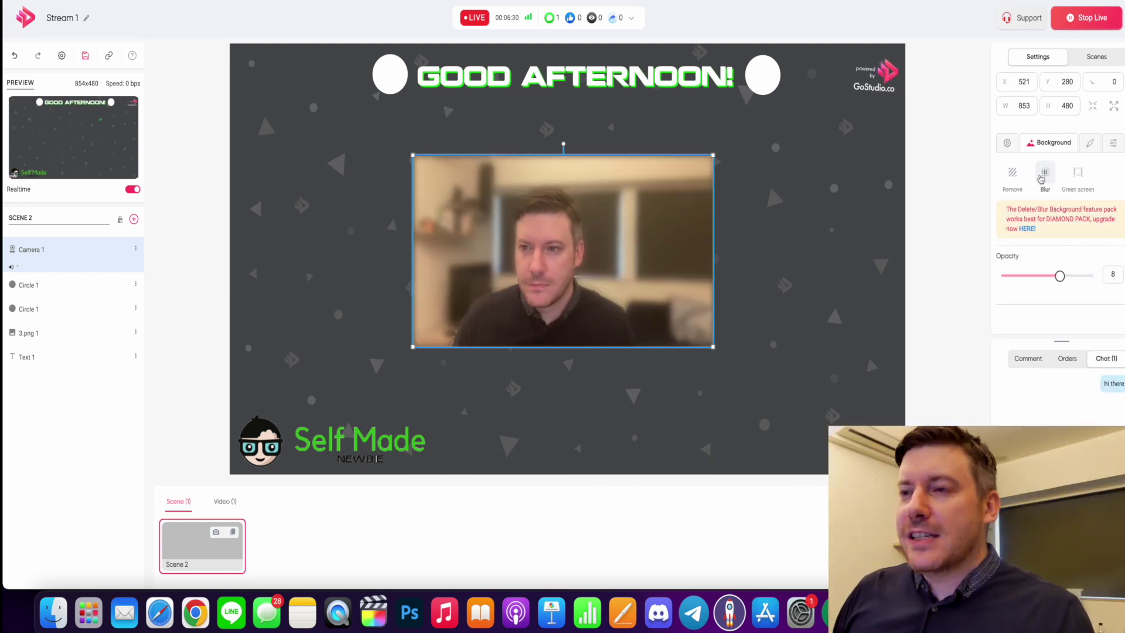
left_click(1041, 177)
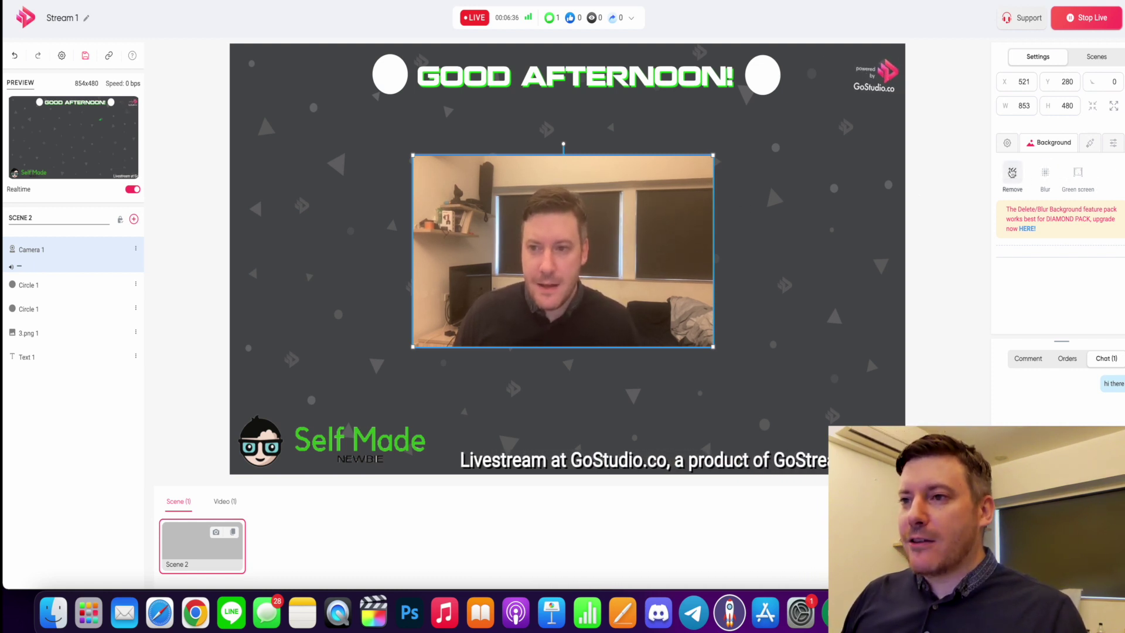
left_click(1011, 173)
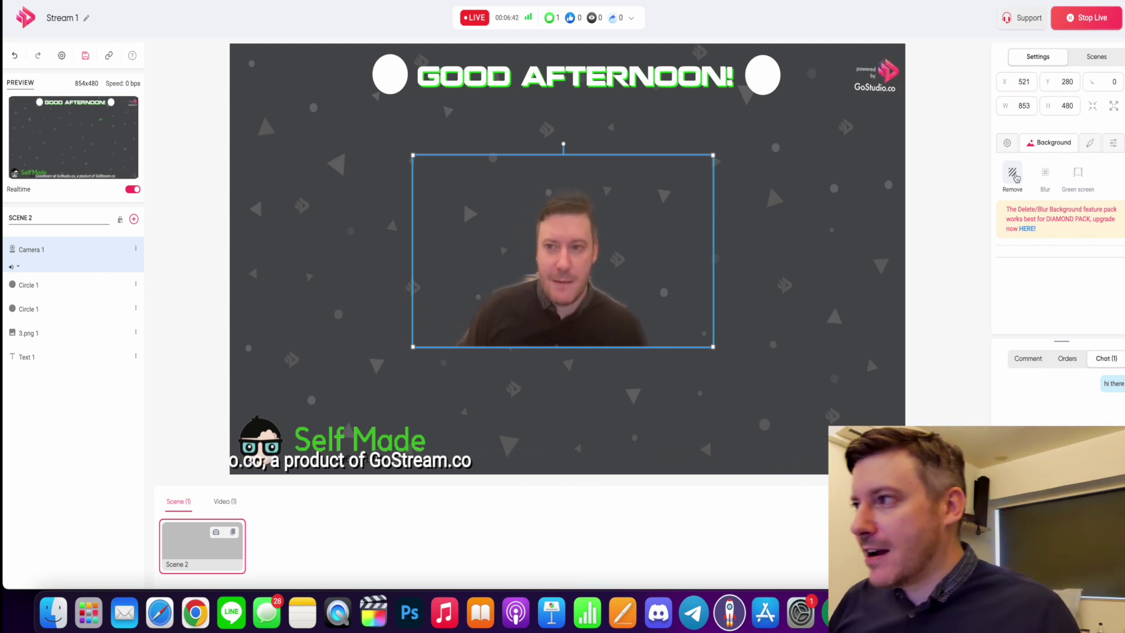
left_click(1046, 175)
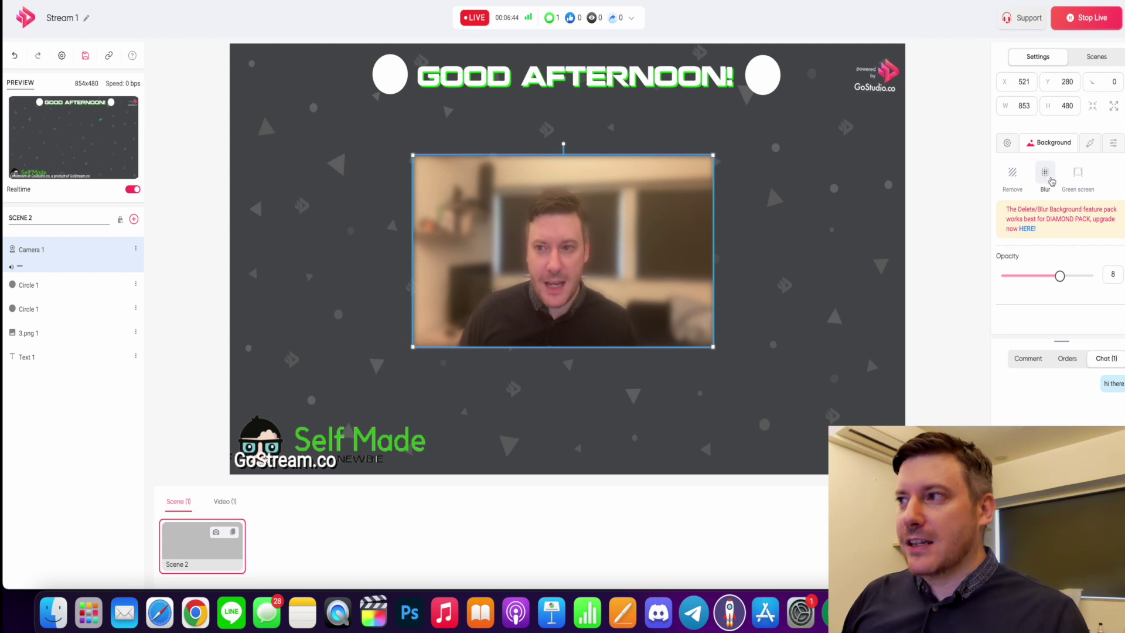
left_click(1076, 171)
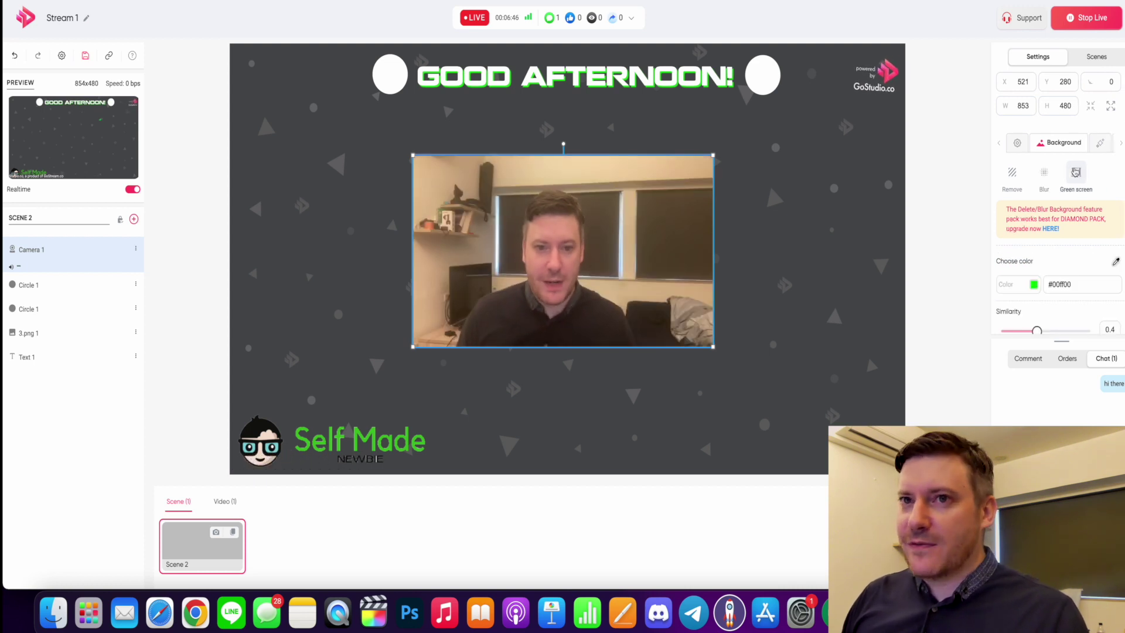
left_click(1045, 173)
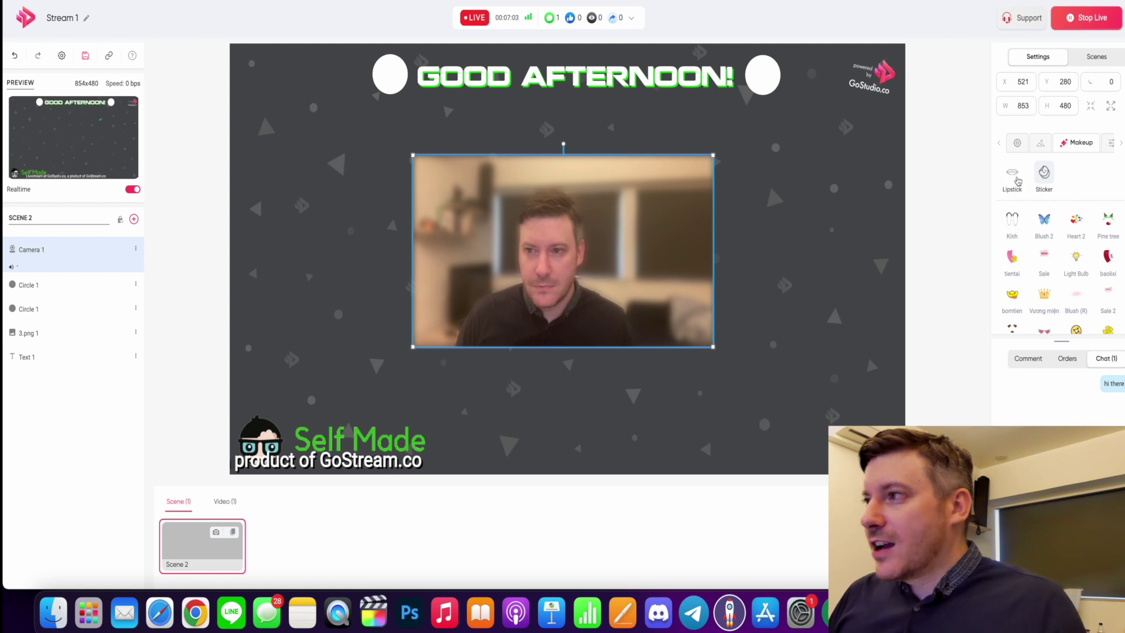
Apply the Lipstick makeup and the Blush 2 and Heart 2 stickers to the camera, and look through the remaining stickers.
left_click(1016, 179)
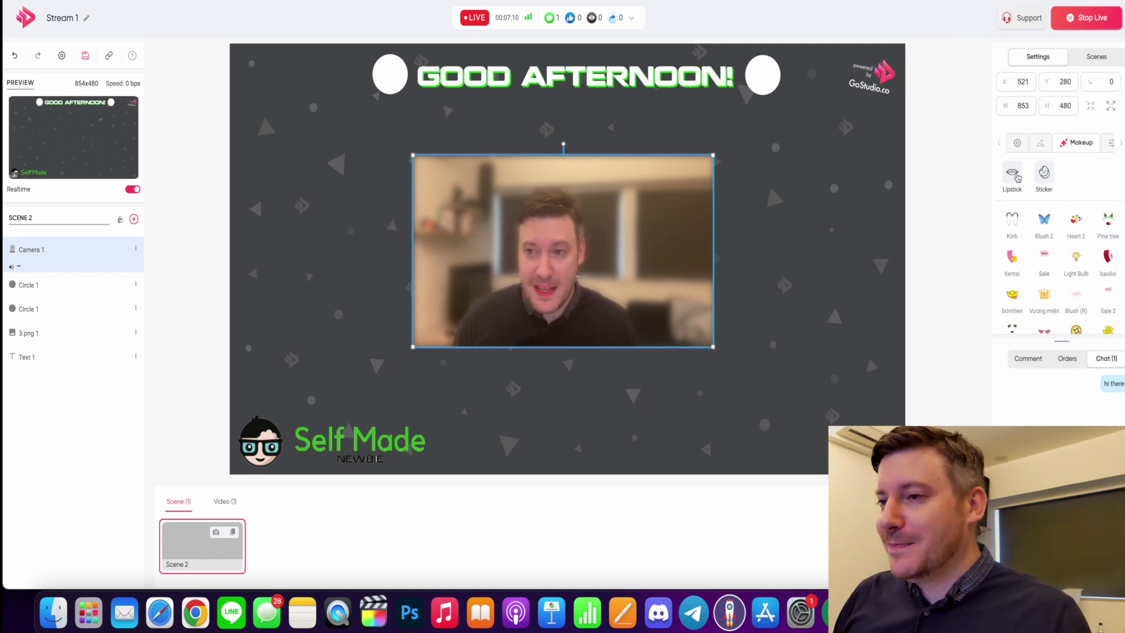
left_click(1017, 177)
left_click(1011, 181)
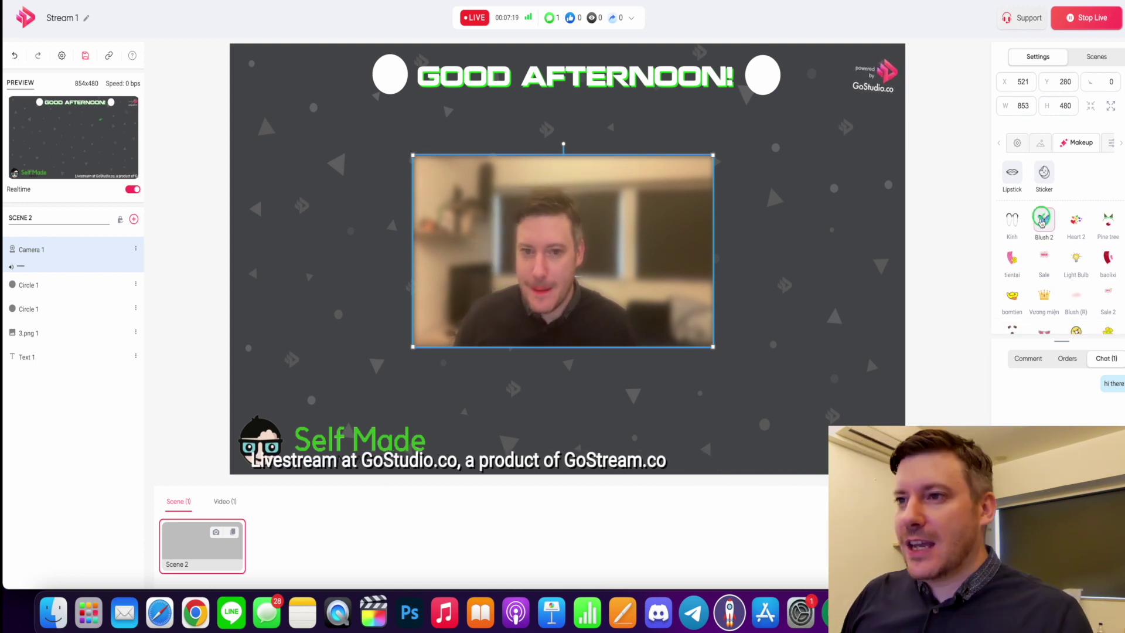
left_click(1044, 220)
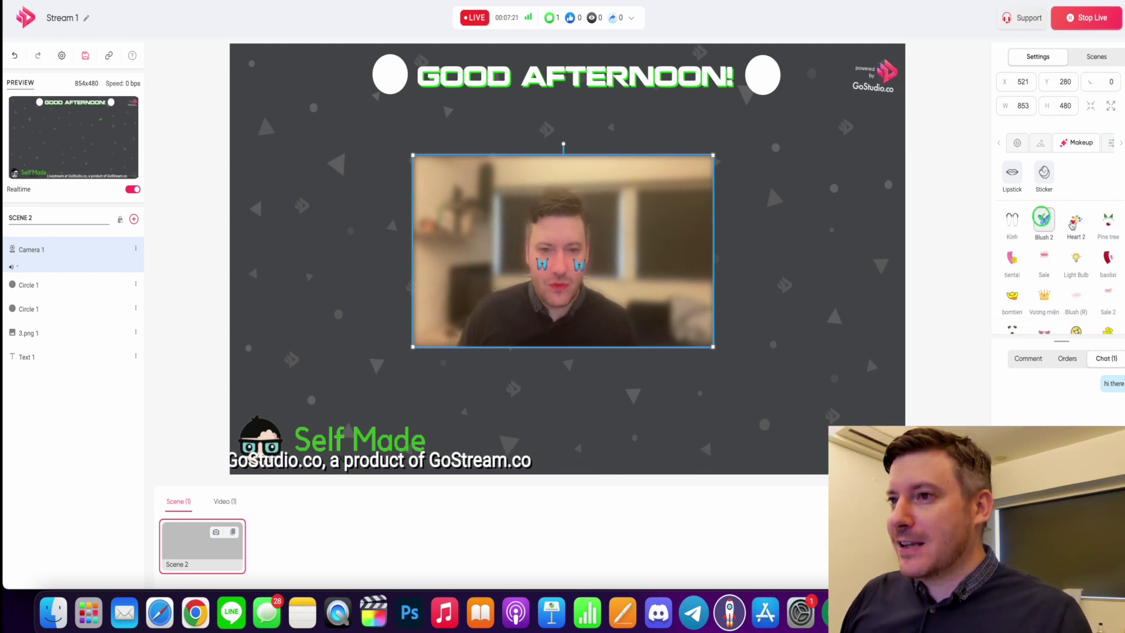
left_click(1073, 221)
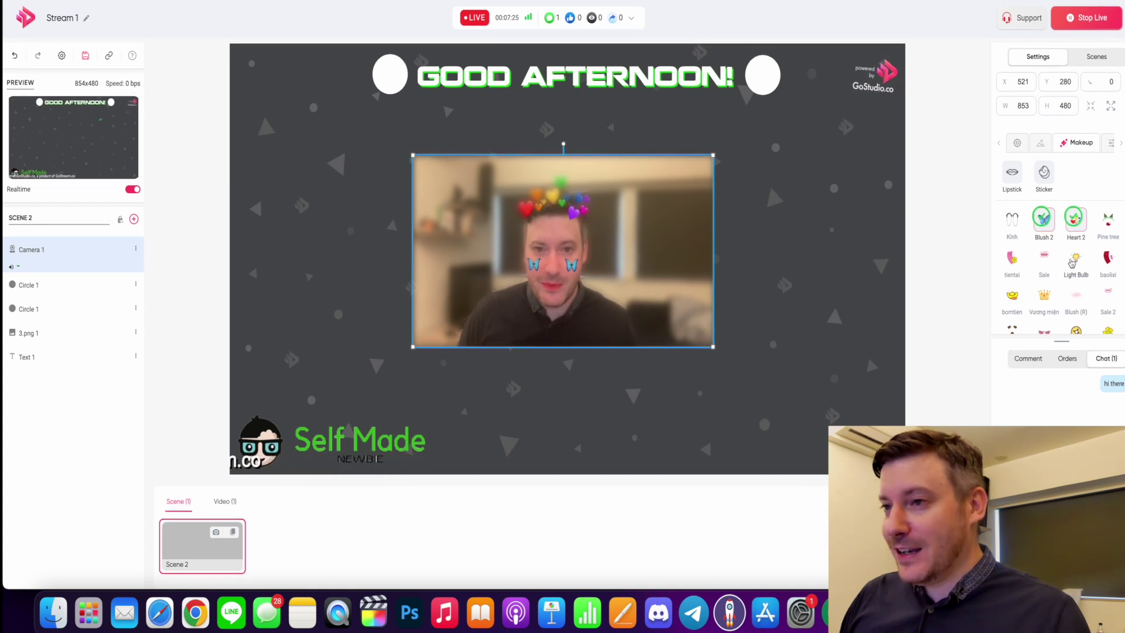
scroll(1072, 263, "down", 1)
scroll(1063, 264, "down", 5)
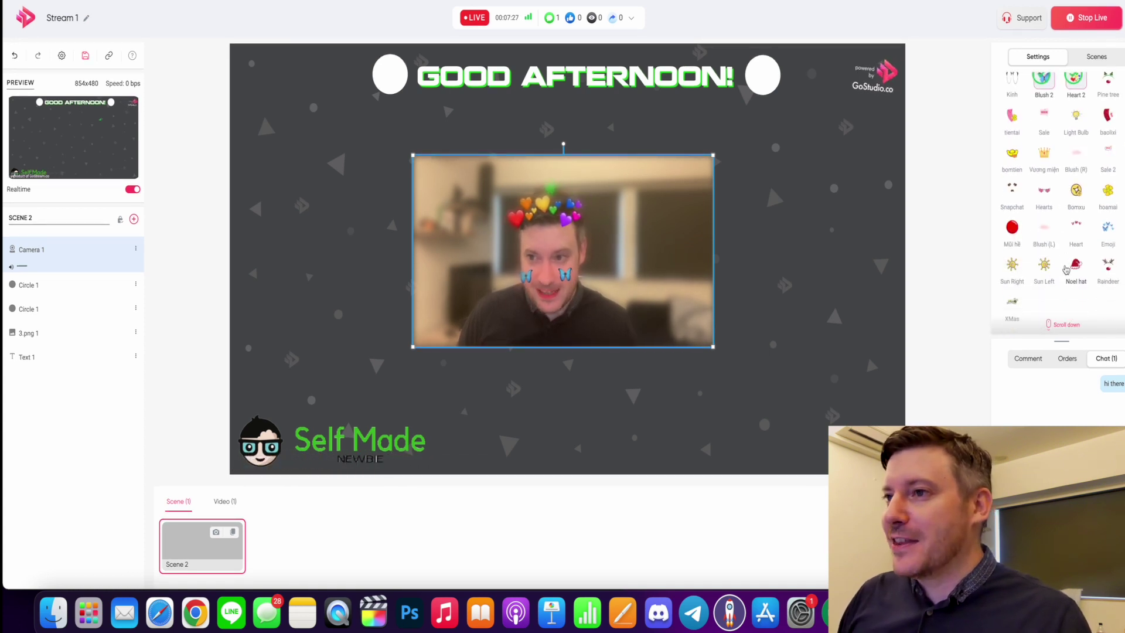
scroll(1052, 264, "up", 5)
Set the camera layer's brightness to 1.5.
left_click(1096, 143)
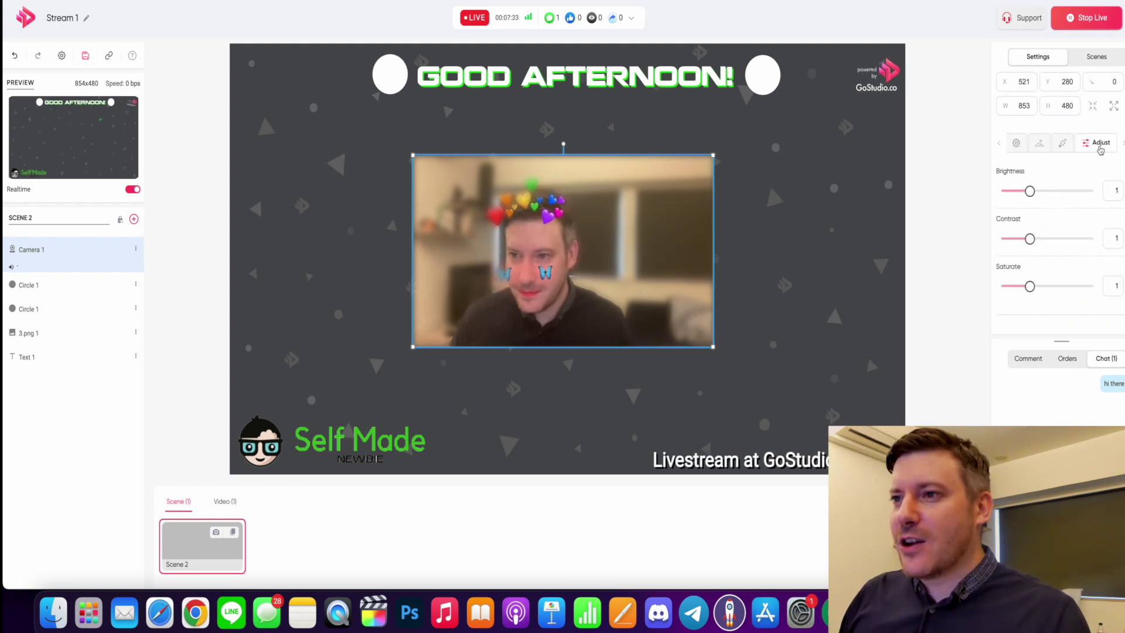
mouse_move(1035, 193)
left_mouse_down()
mouse_move(1065, 194)
mouse_move(1032, 197)
mouse_move(1054, 193)
mouse_move(1045, 192)
left_mouse_up()
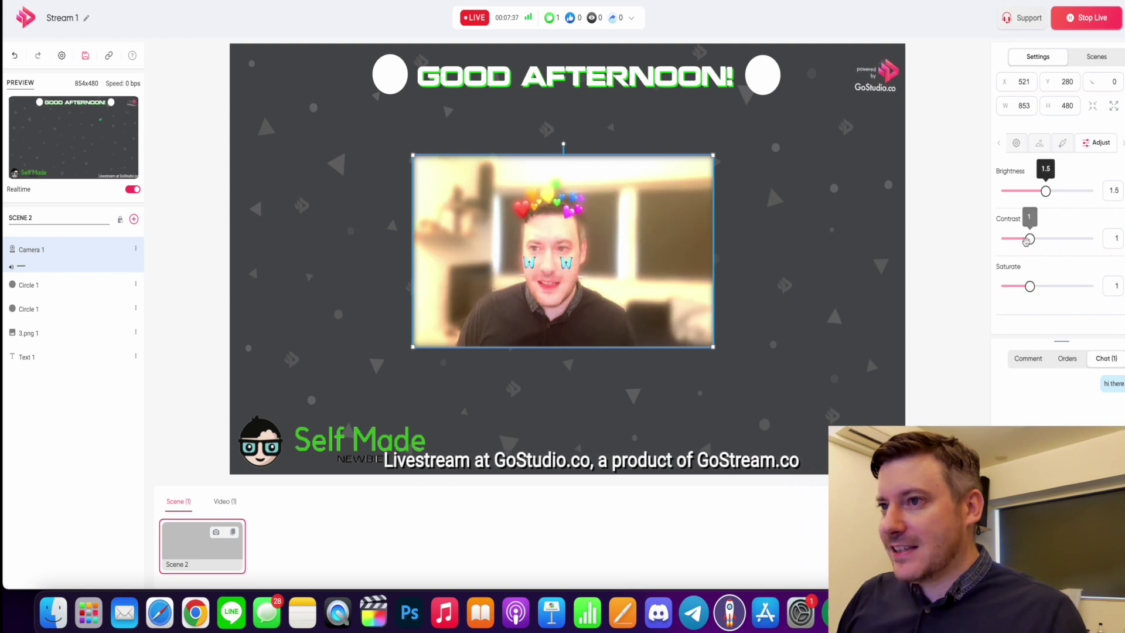
Try a contrast of 1.2 and a saturation of 1.7 on the camera layer, and lower both again.
left_click_drag(1029, 239, 1036, 238)
left_click_drag(1030, 286, 1062, 283)
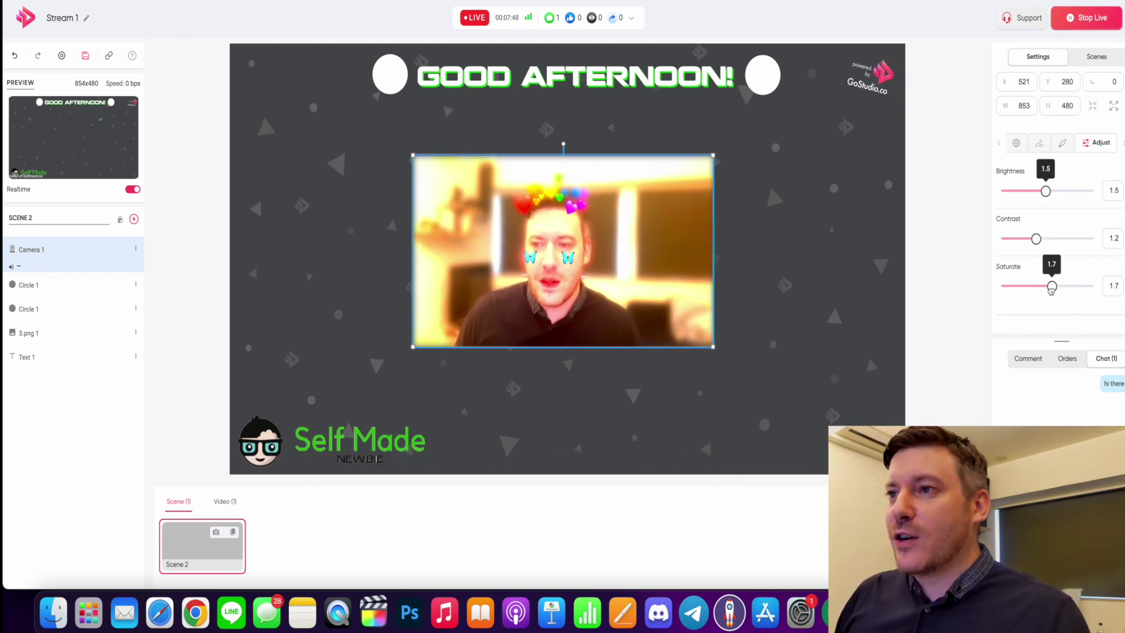
left_click_drag(1052, 286, 1033, 287)
left_click_drag(1035, 238, 1026, 239)
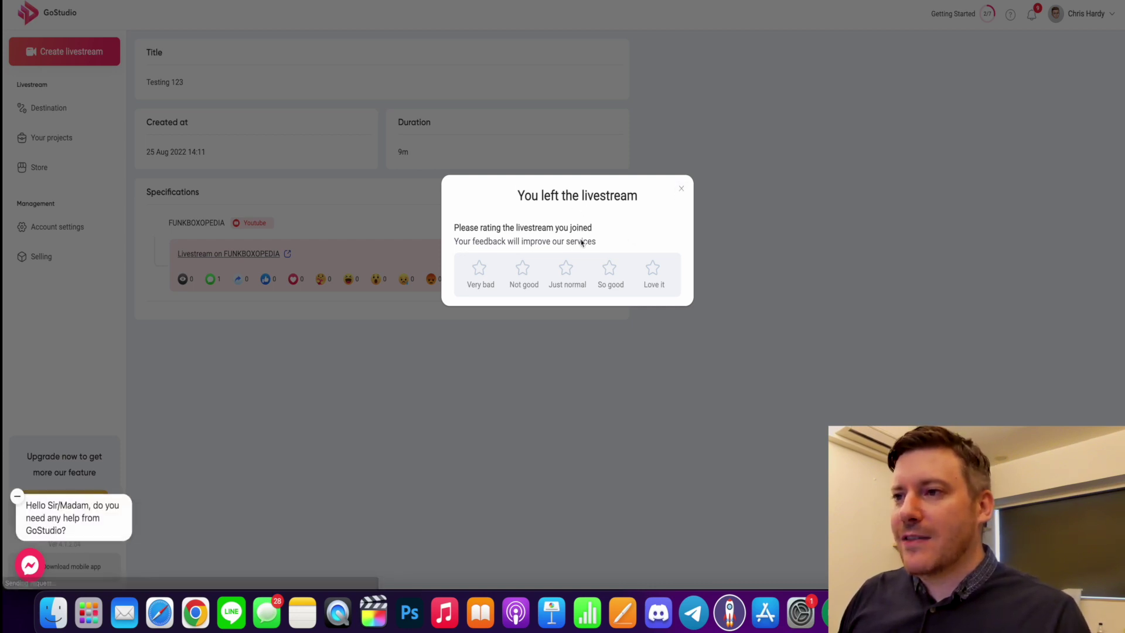
Rate the finished livestream as "Love it".
left_click(651, 270)
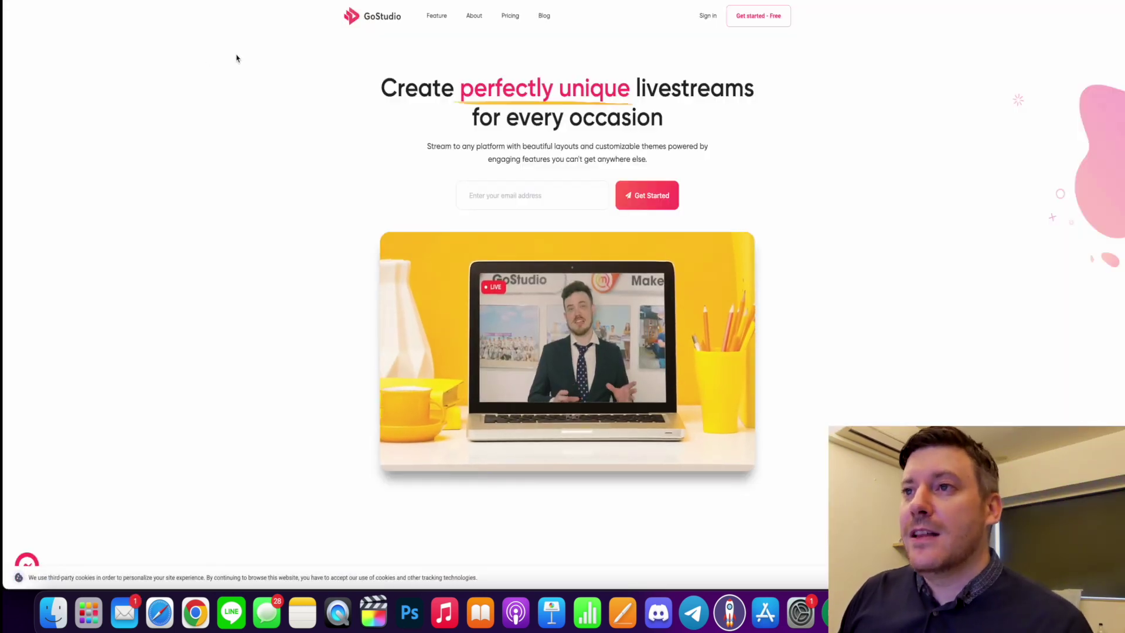
Open GoStudio's pricing page and compare the monthly prices and features of the Free, Silver, Gold and Diamond plans.
left_click(511, 16)
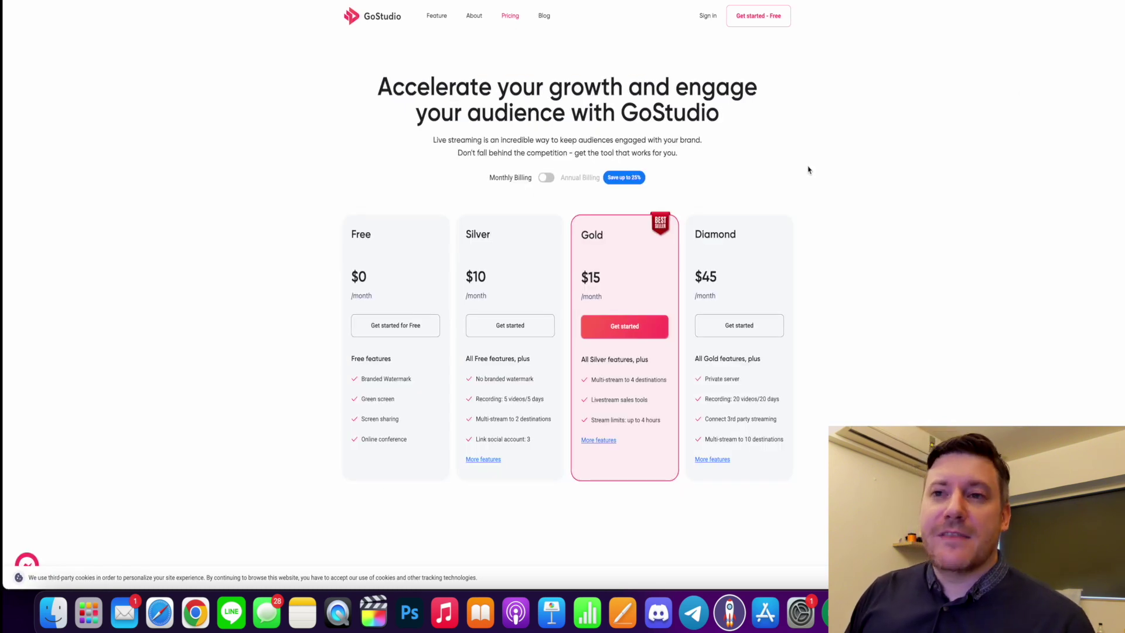
scroll(808, 170, "down", 1)
scroll(808, 170, "down", 2)
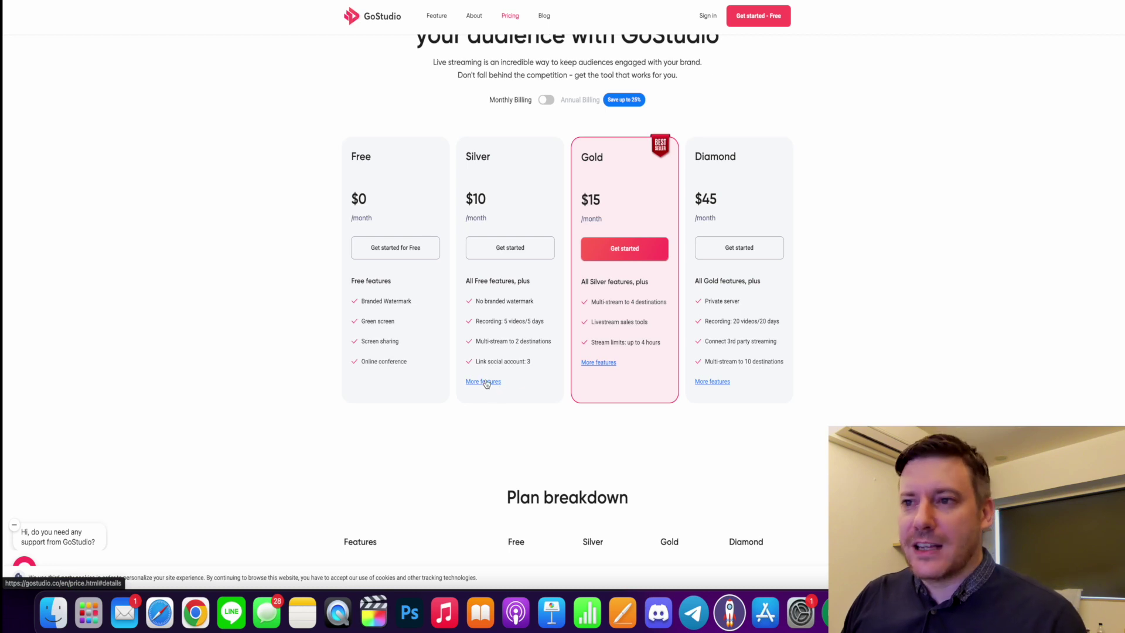
scroll(515, 381, "up", 1)
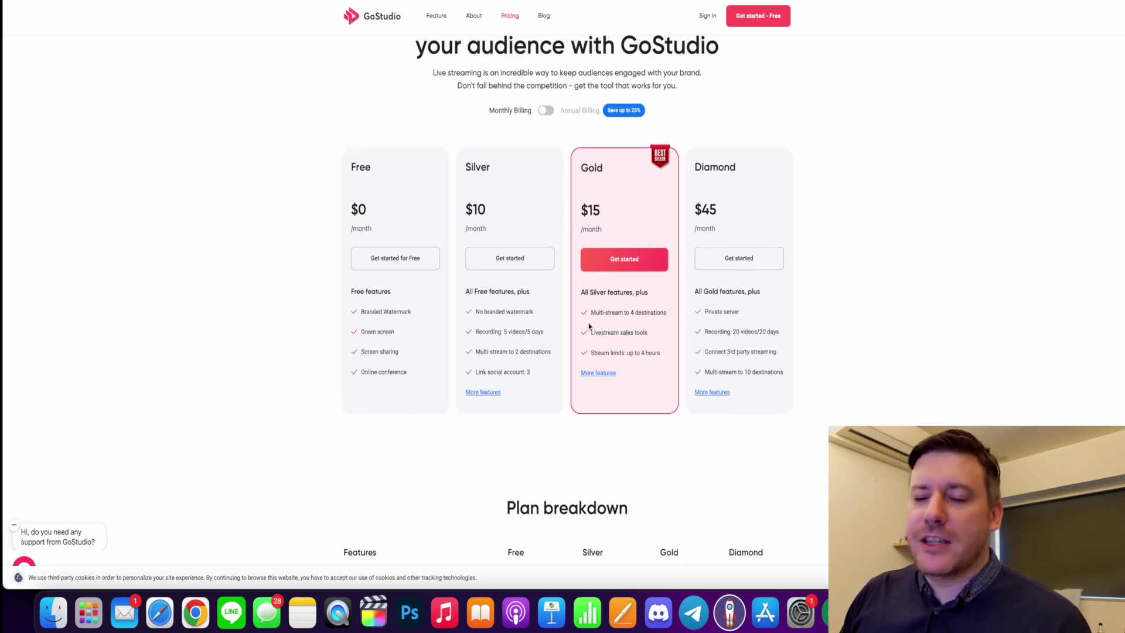
scroll(615, 322, "up", 1)
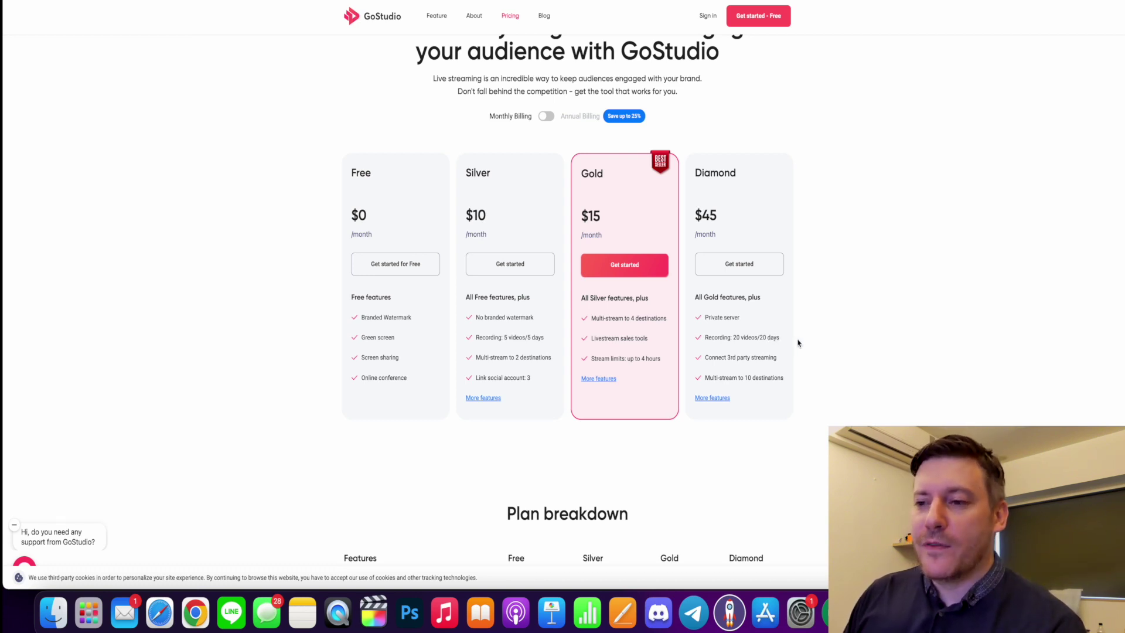
Examine the plan breakdown table's features and limits for each plan, and open the support chat greeting.
scroll(801, 375, "down", 5)
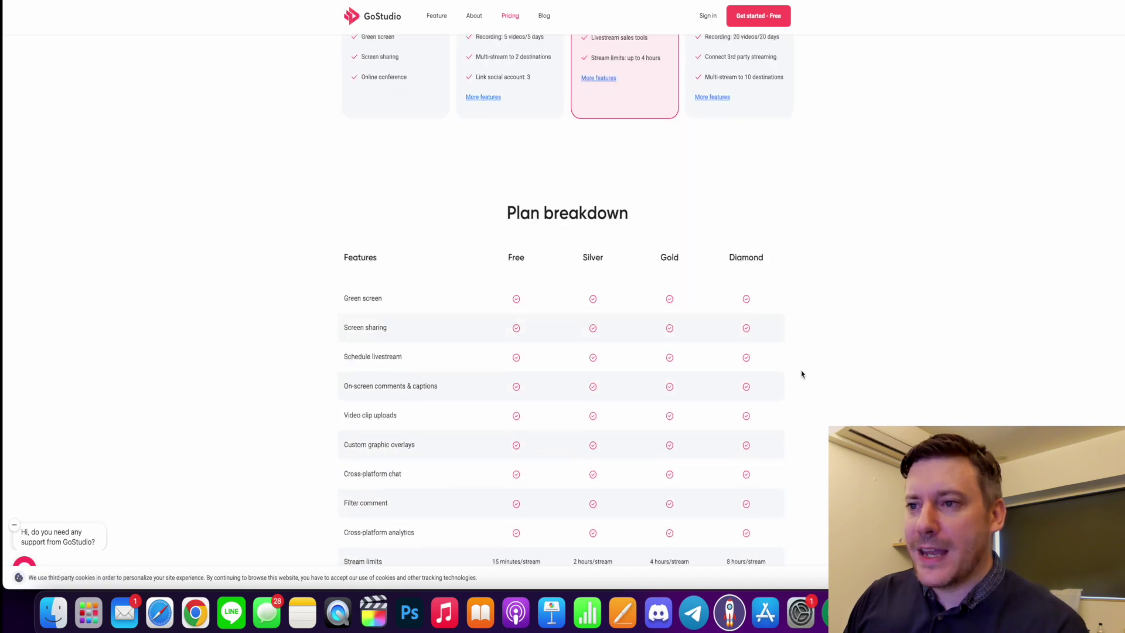
scroll(803, 373, "down", 3)
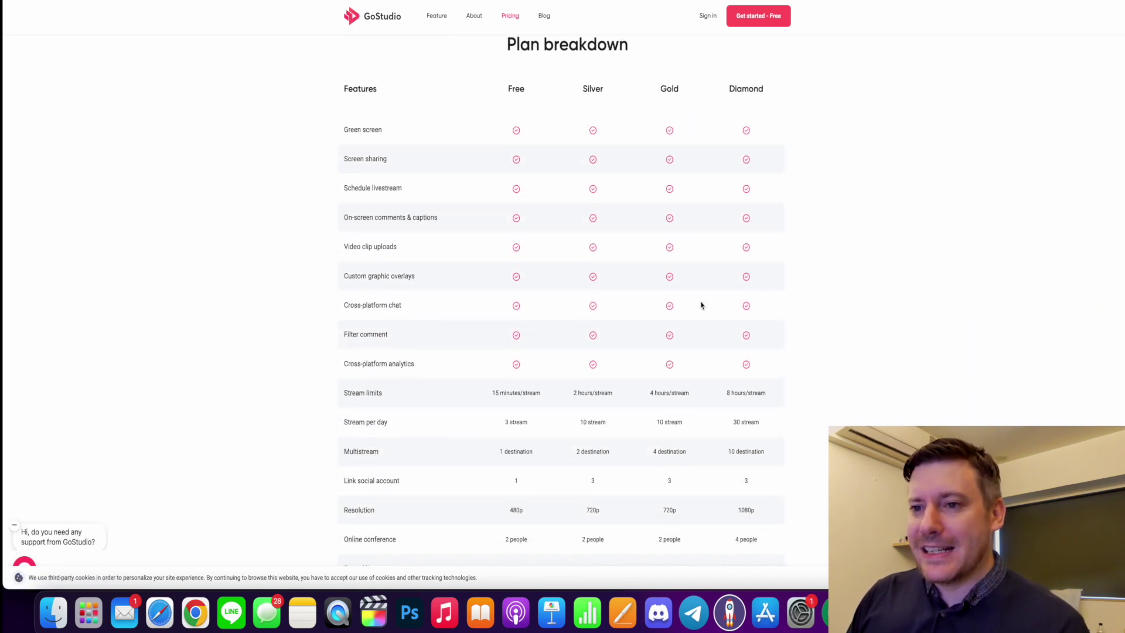
scroll(699, 305, "down", 3)
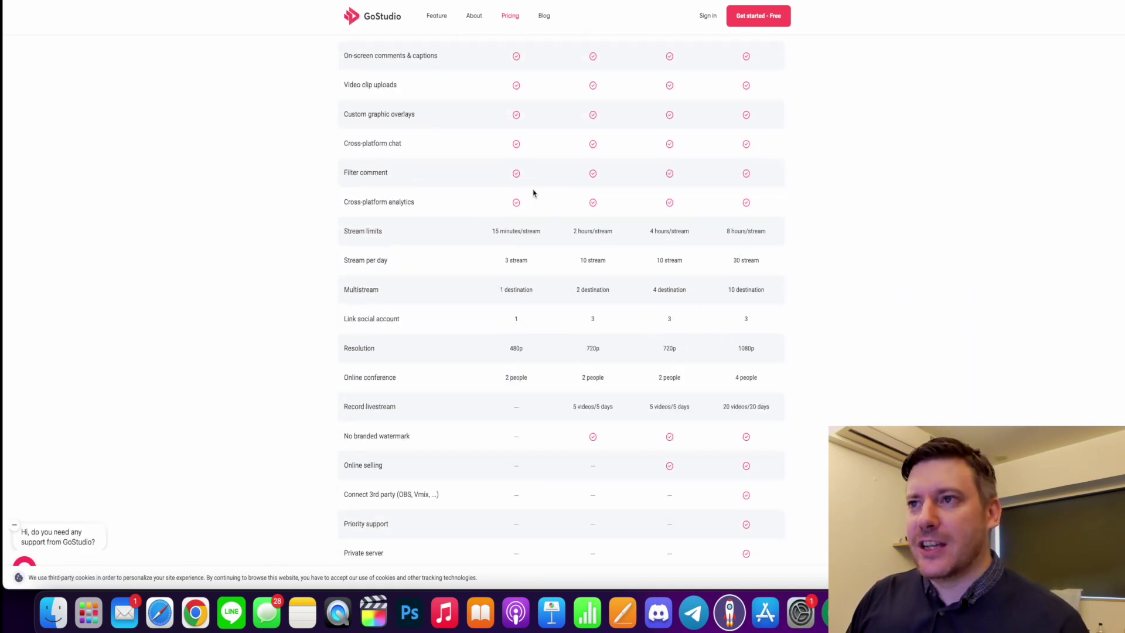
scroll(535, 197, "up", 3)
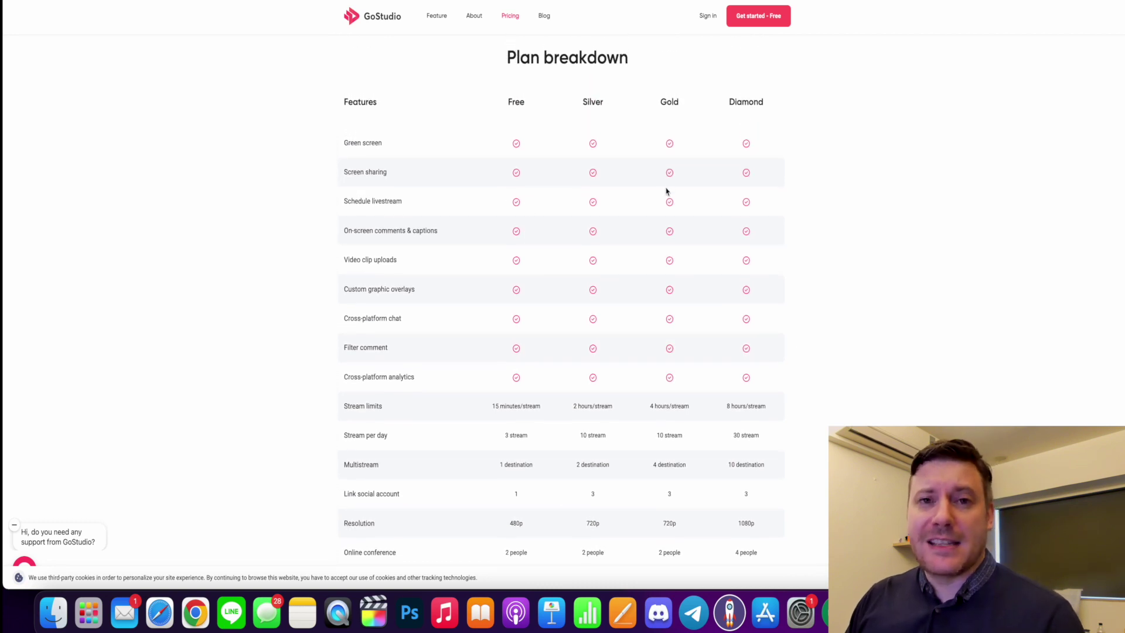
scroll(664, 198, "up", 1)
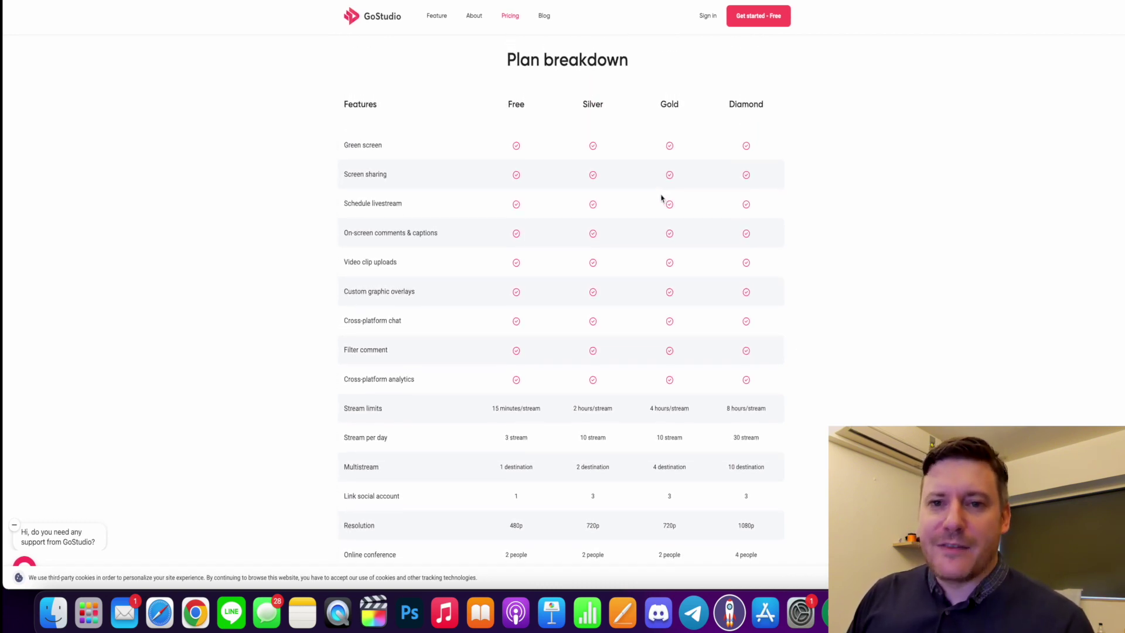
left_click(57, 544)
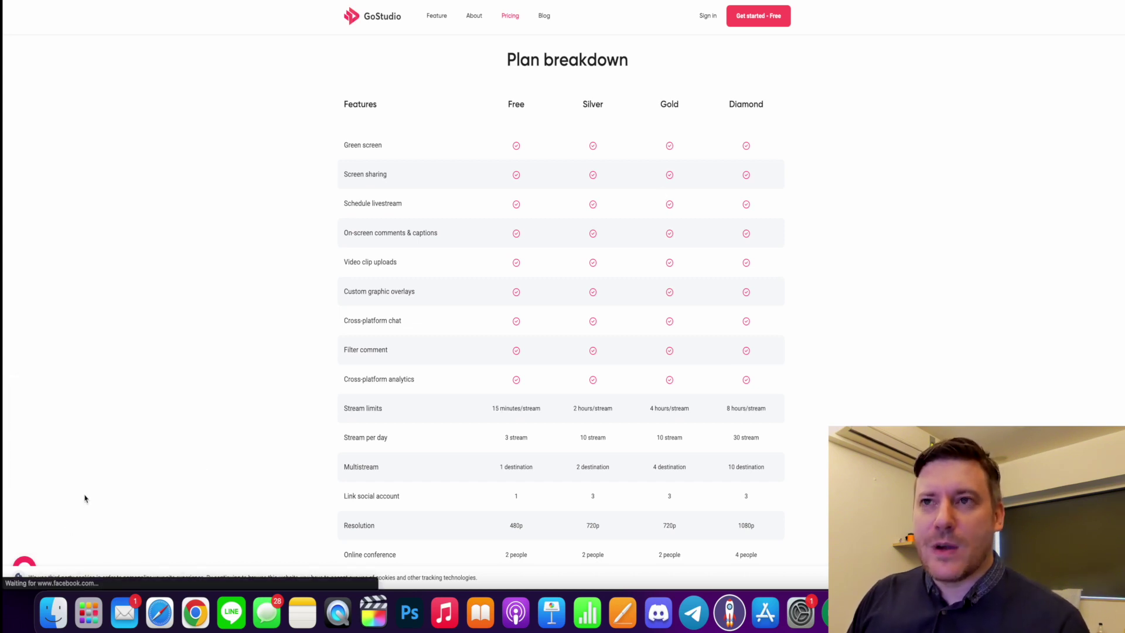